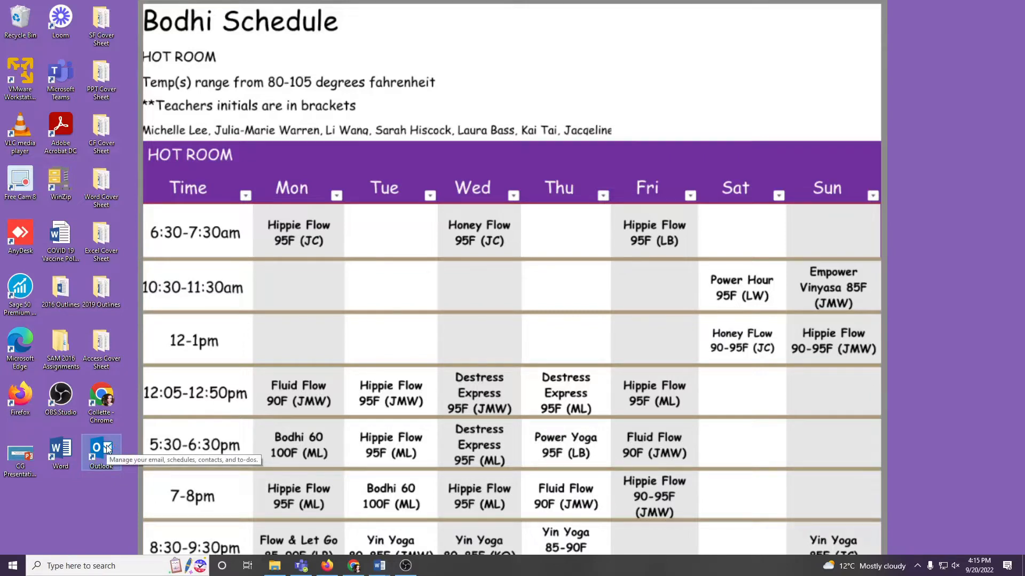
Step: Open Outlook, start a new email and add the recipient by name in the To field
double_click(107, 448)
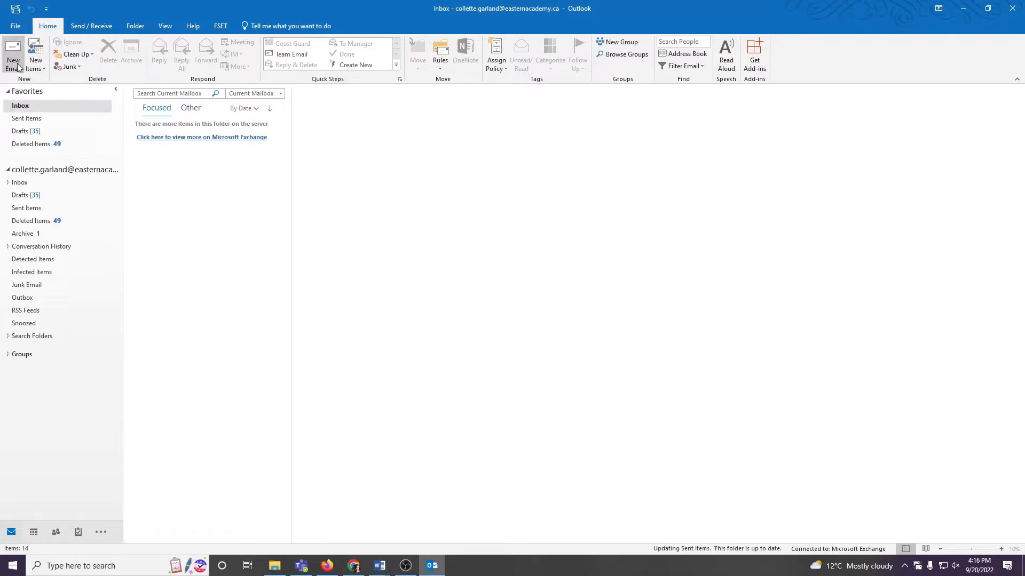
left_click(18, 68)
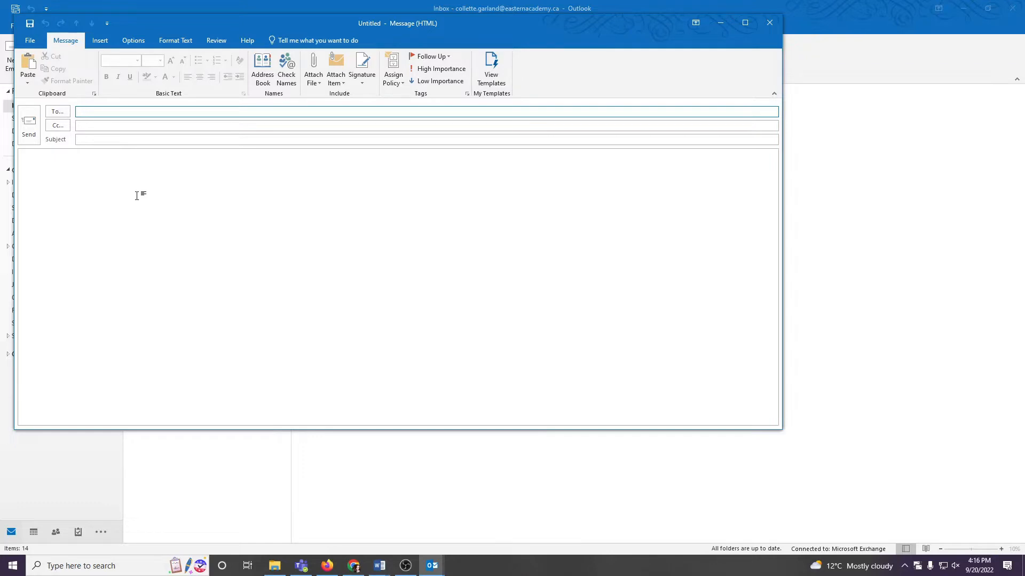
type("collette")
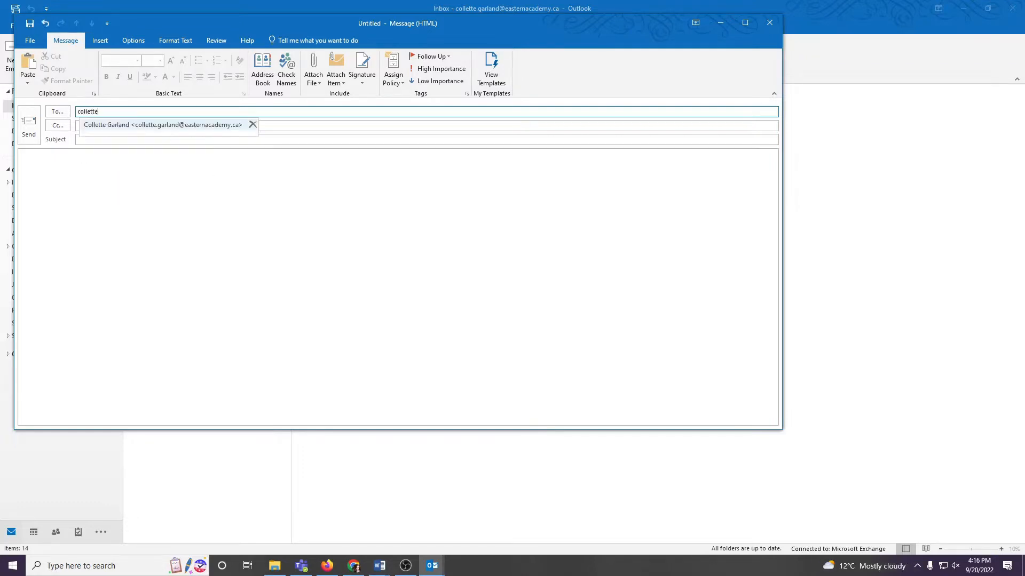
key("Return")
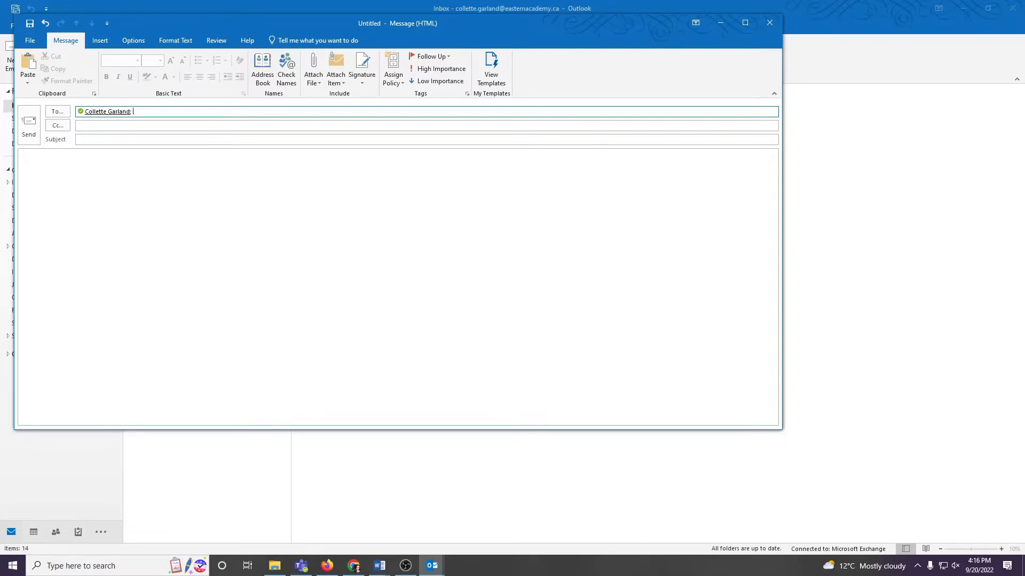
type("j")
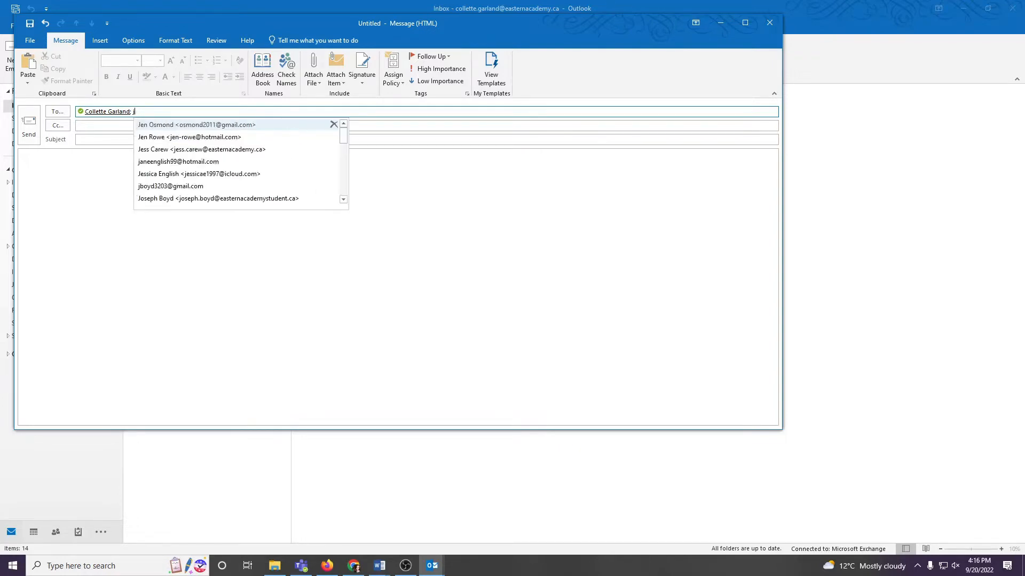
key("BackSpace")
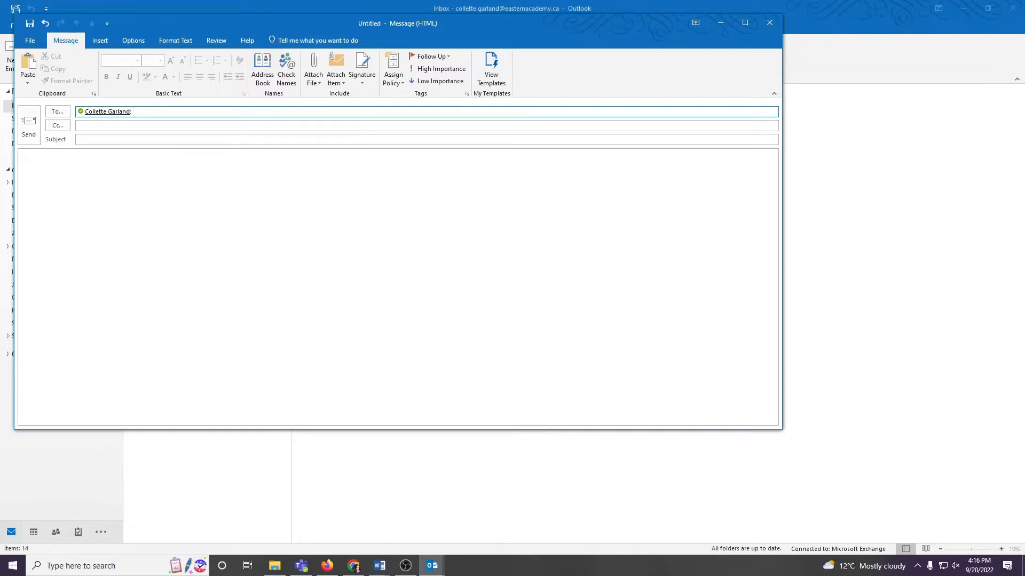
Step: Leave Cc empty and set the email's subject to "CG Attachments"
left_click(93, 127)
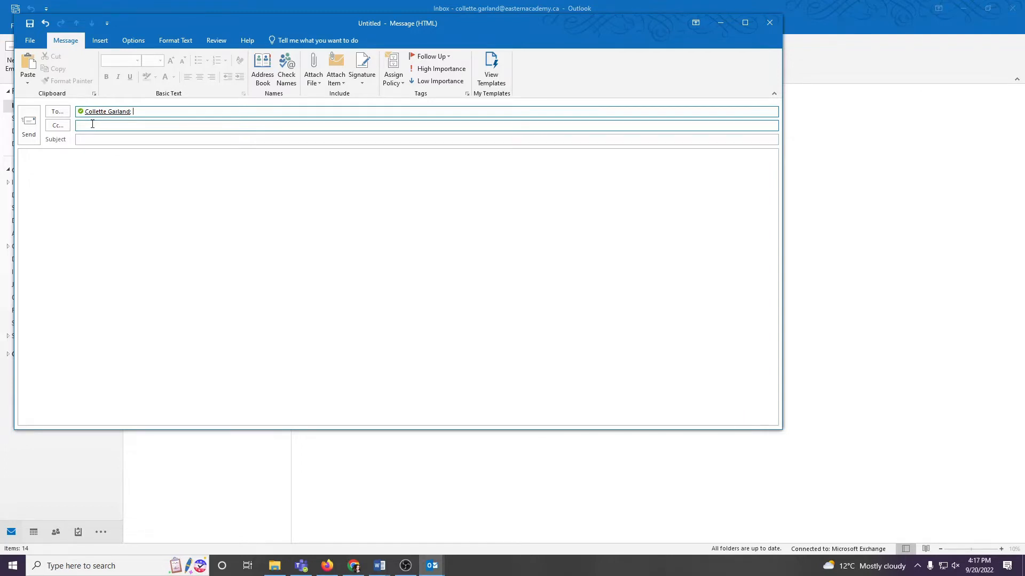
left_click(83, 139)
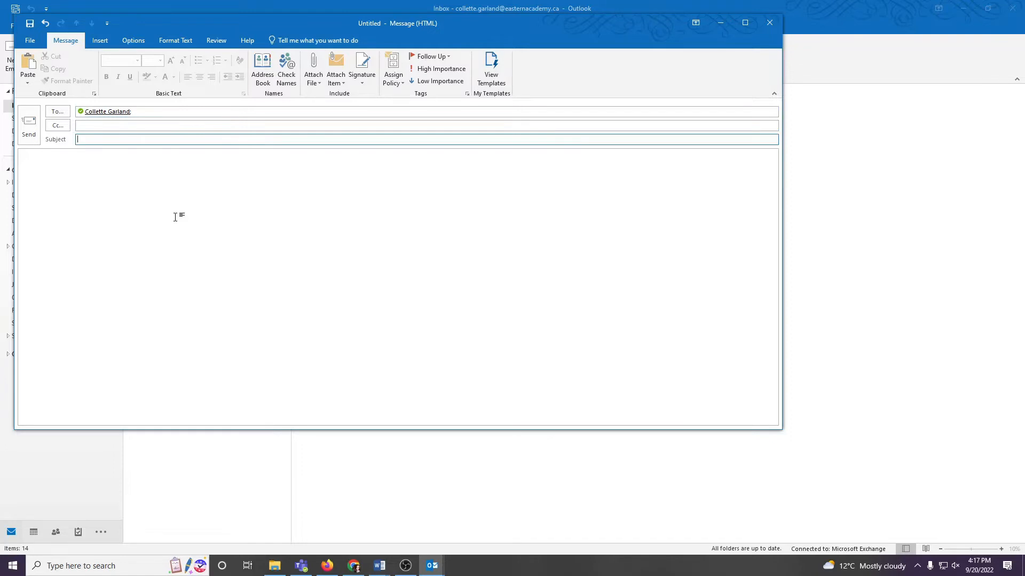
type("CG Attachments")
Step: Begin the message body with "Good afternoon," and a new paragraph reading "I hope your weekend was well."
left_click(107, 173)
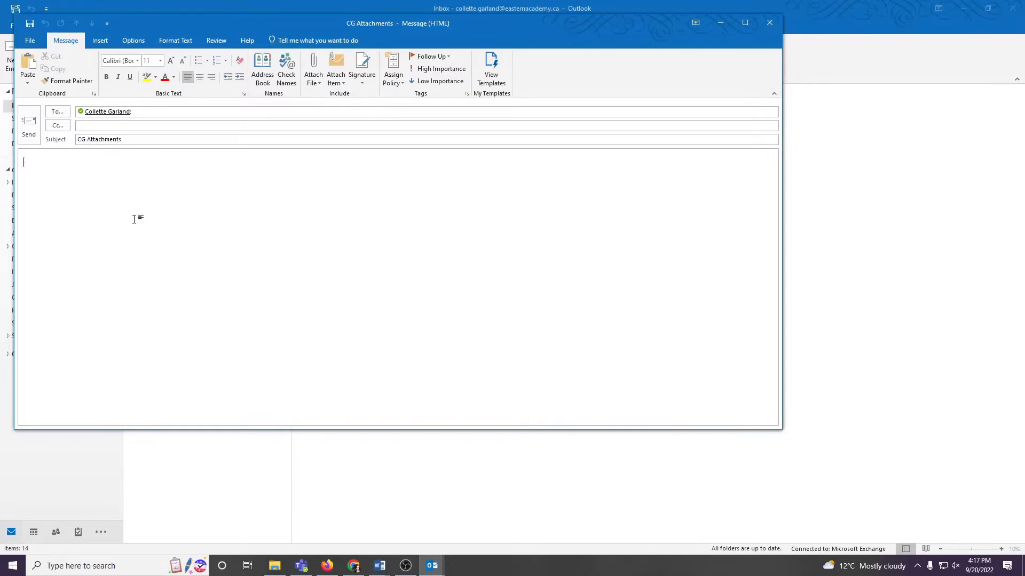
type("Good af")
key("BackSpace")
key("BackSpace")
type("afternoon,")
key("Return")
type("I hope your weekend was well.")
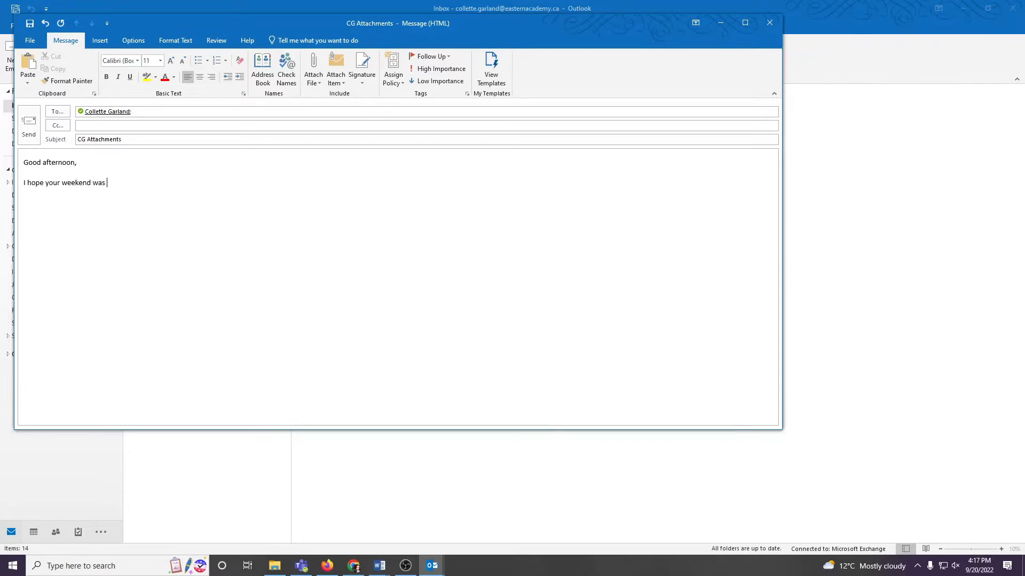
Step: Add a paragraph to the message reading "Please review attached forms, let me know if it needs any adjustments."
key("Return")
key("Return")
type("Please review attached forms, let me know if it")
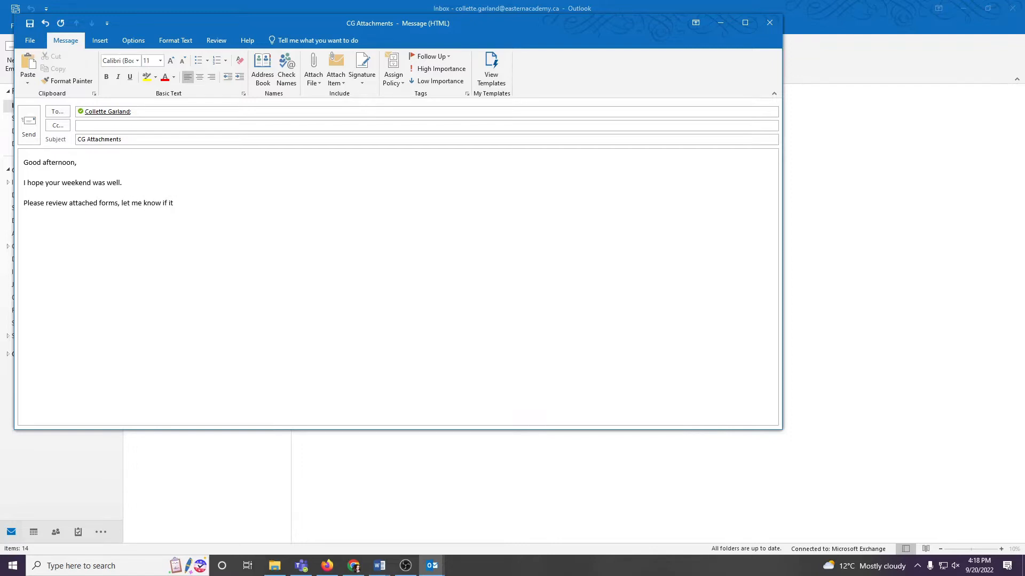
type(" needs any ad")
type("justments.  ")
type("Thank you.")
Step: Close the message with "Thank you." and the sender's full name on separate lines
key("Return")
type("Collette Gar")
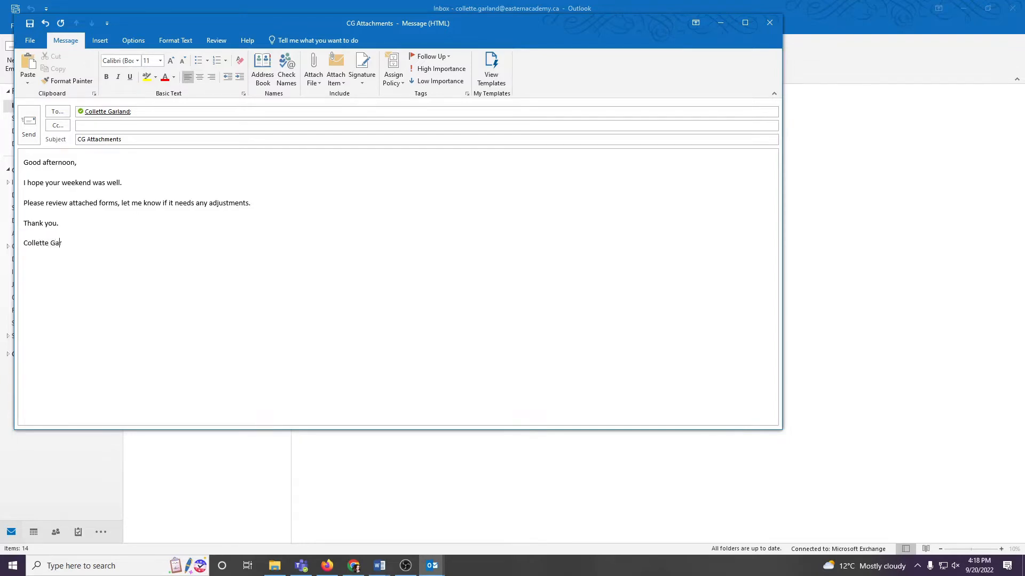
type("land")
Step: Attach all four Word documents from the Downloads folder to the message and send it
left_click(318, 84)
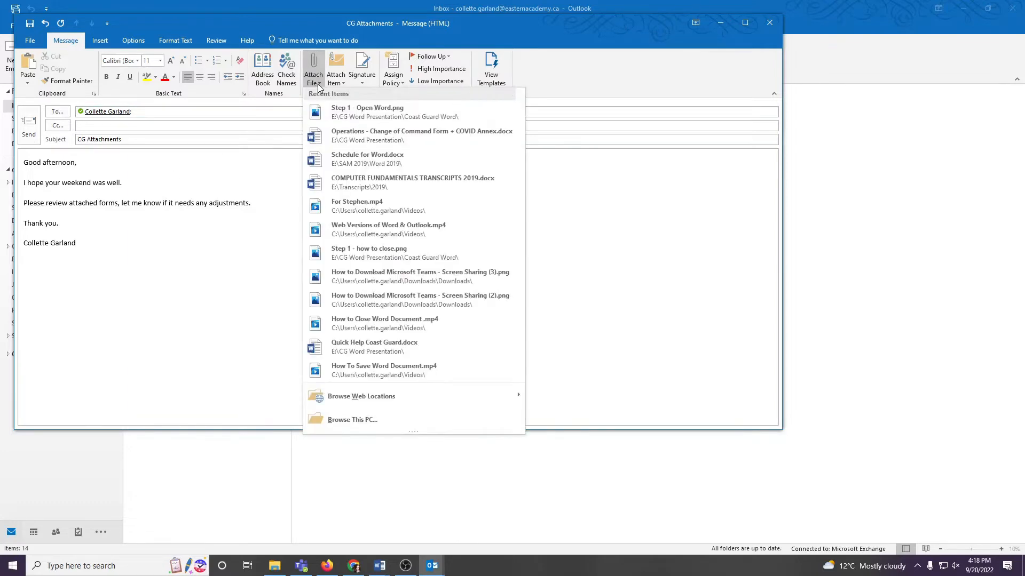
left_click(330, 418)
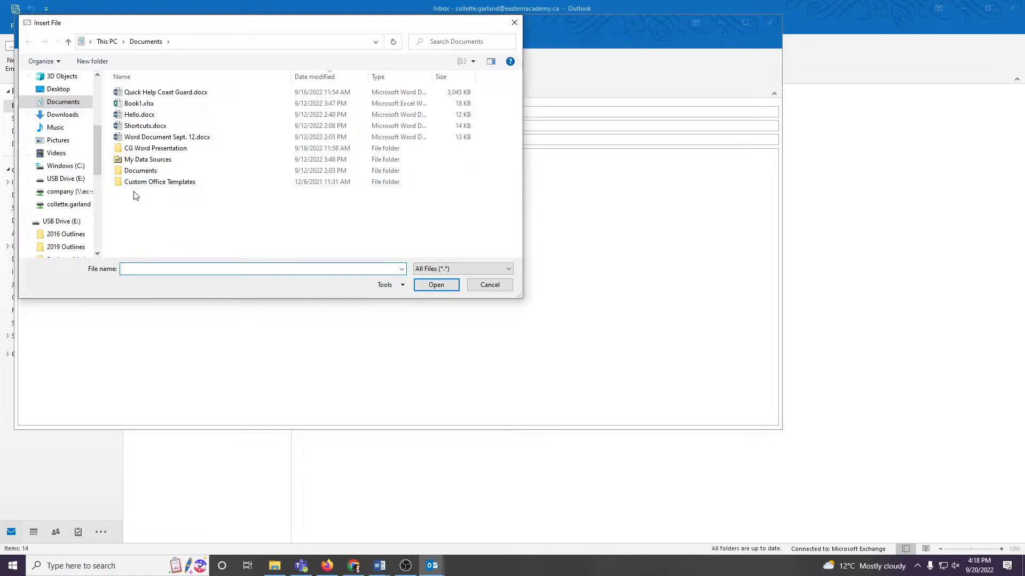
left_click_drag(100, 141, 105, 87)
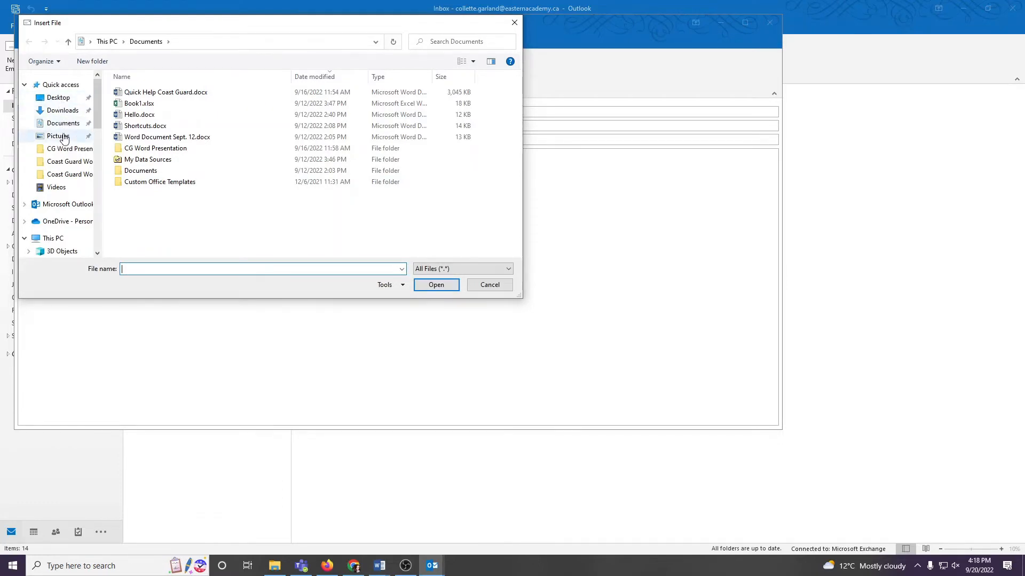
left_click(62, 110)
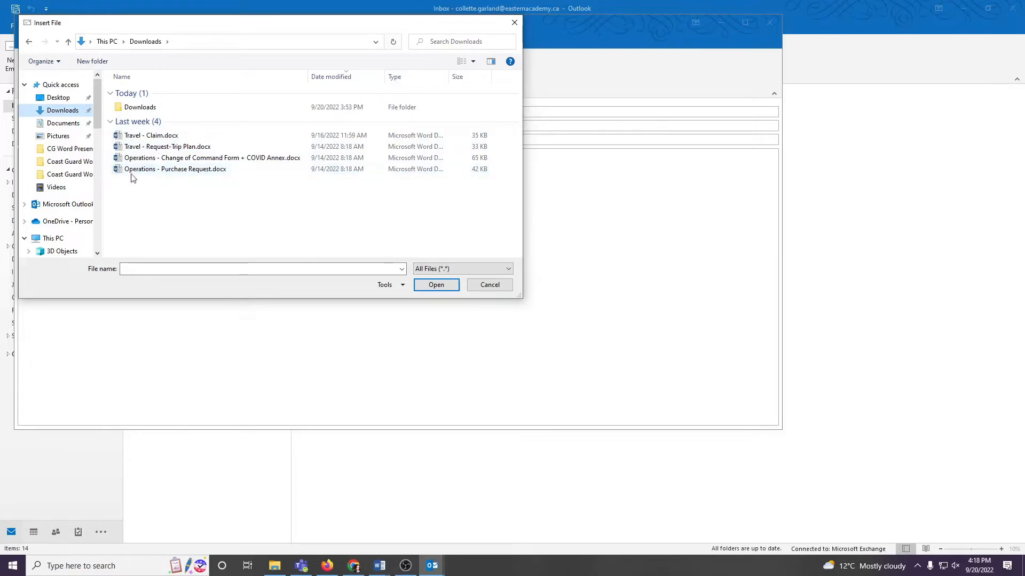
left_click(134, 137)
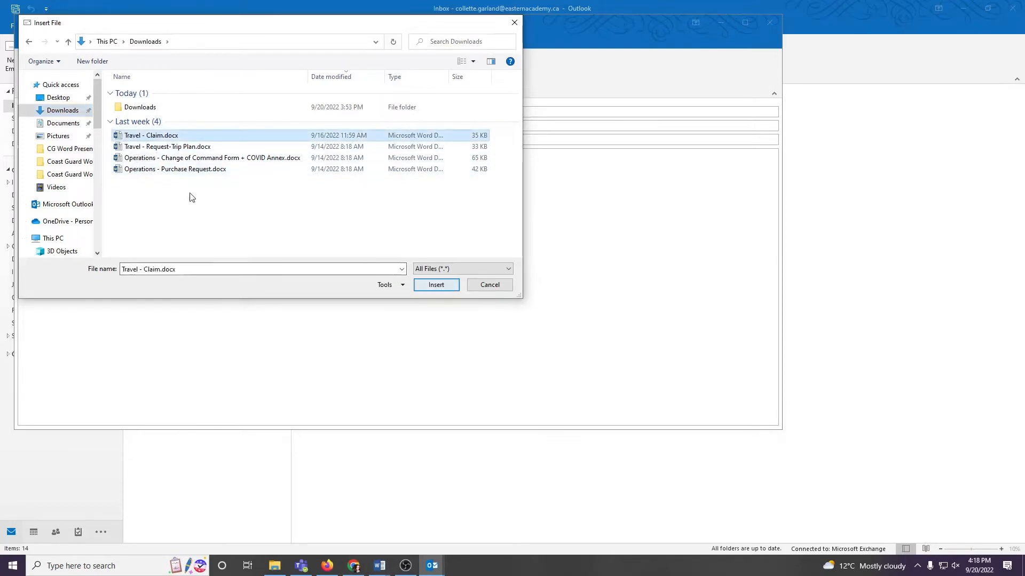
left_click_drag(153, 183, 154, 140)
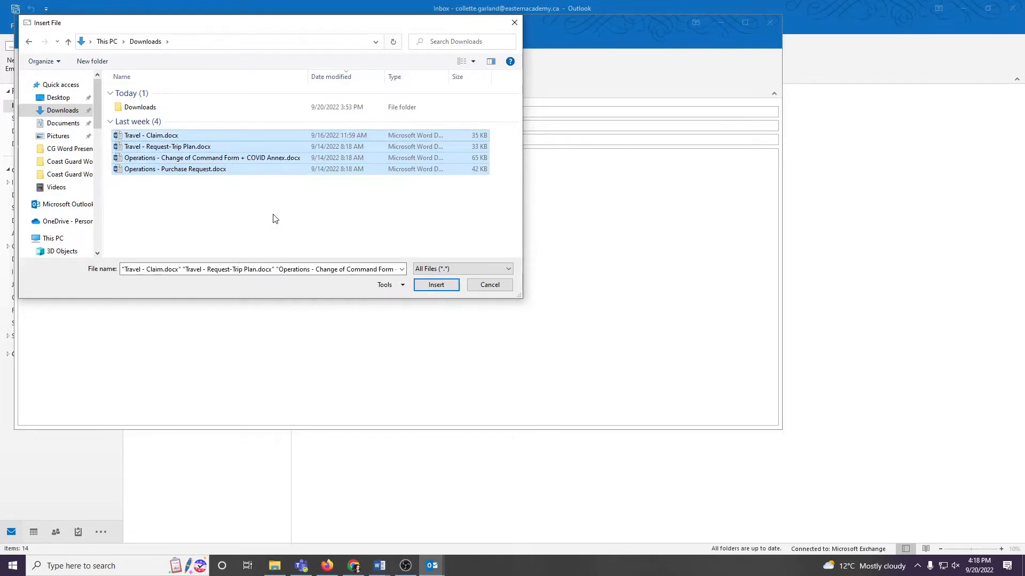
left_click(242, 201)
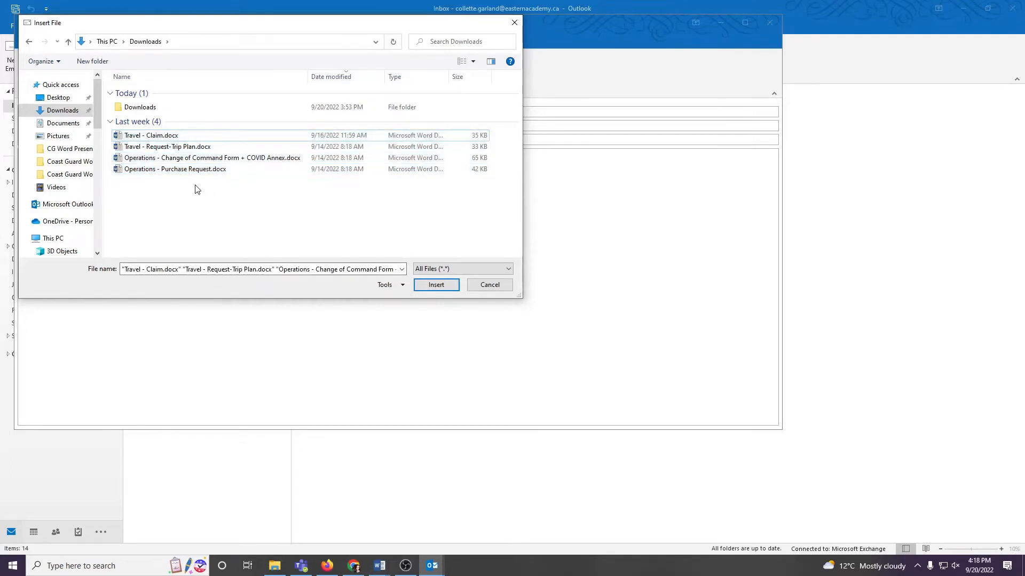
left_click_drag(195, 187, 191, 136)
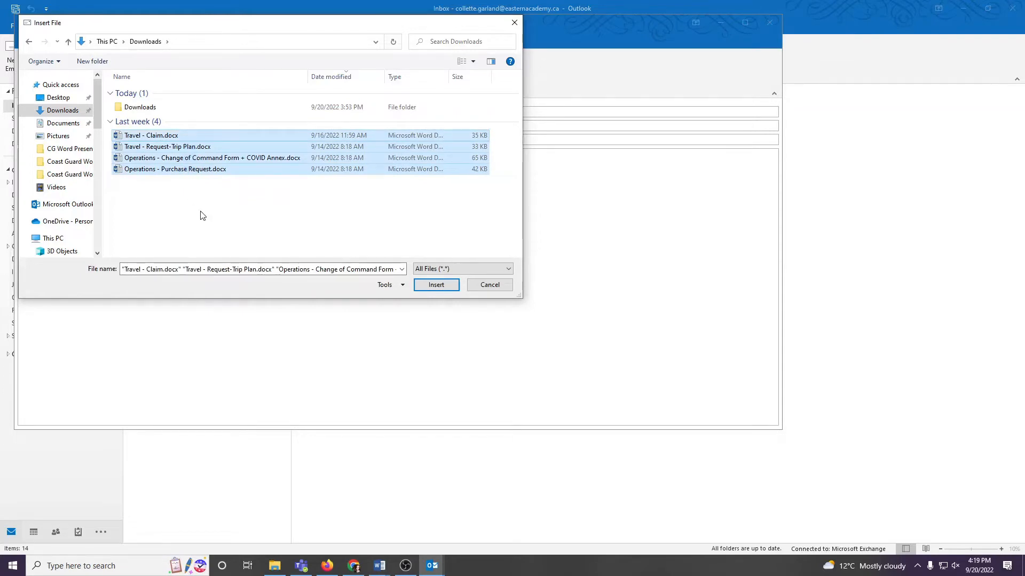
left_click(435, 285)
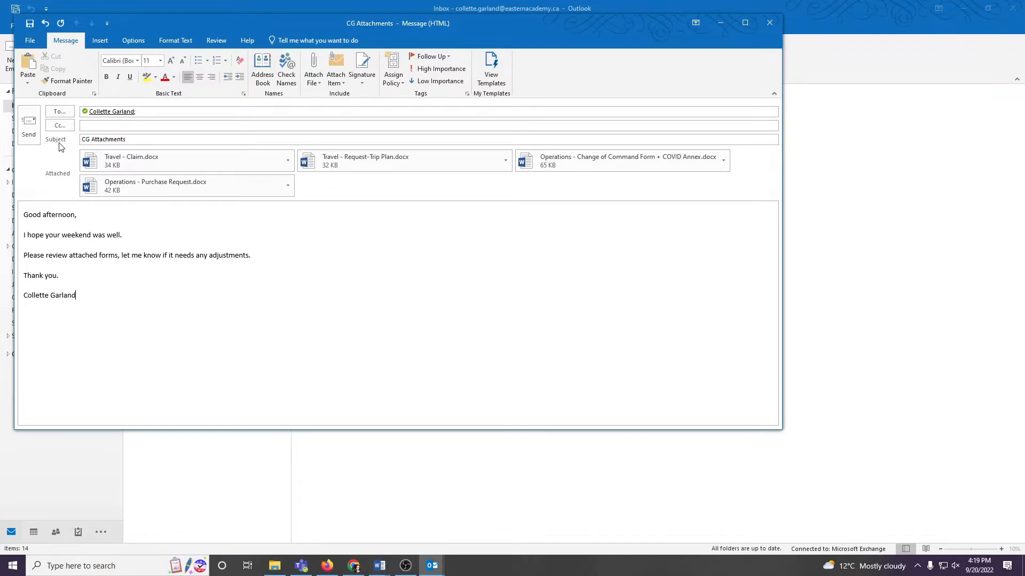
left_click(29, 137)
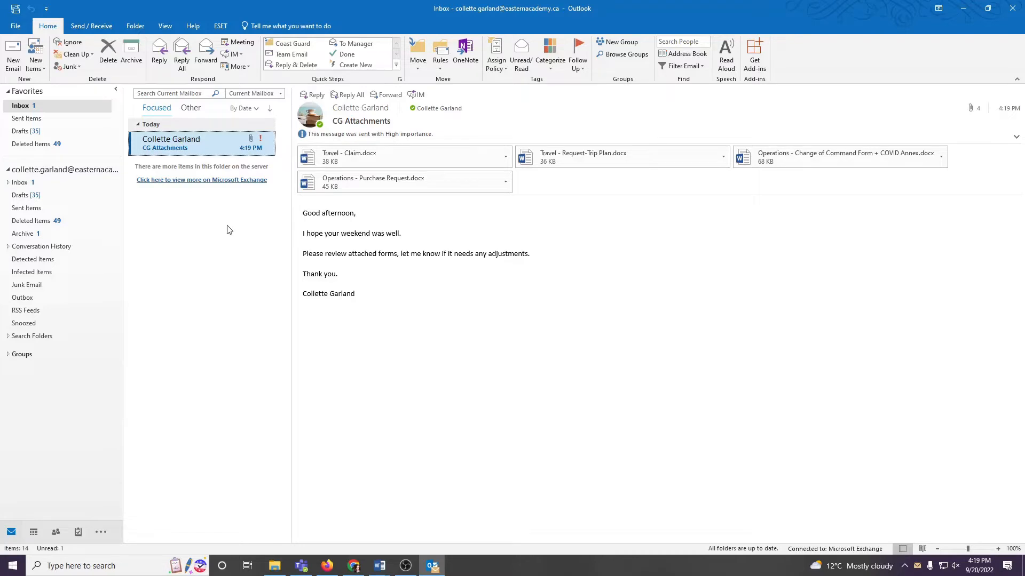
Step: Check the Other and Focused inboxes and preview each of the four documents attached to the received CG Attachments email
left_click(191, 110)
left_click(157, 108)
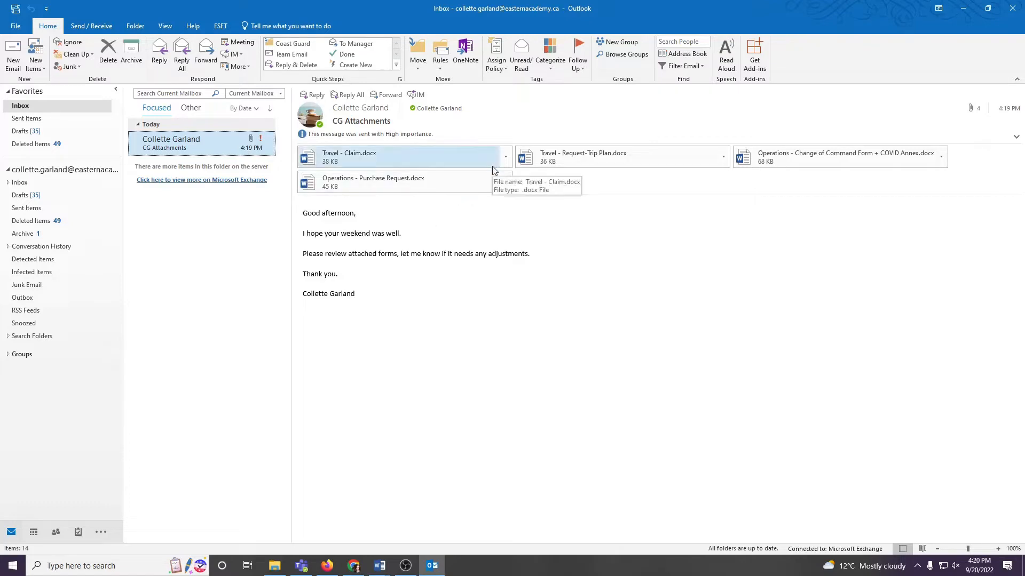
left_click(338, 161)
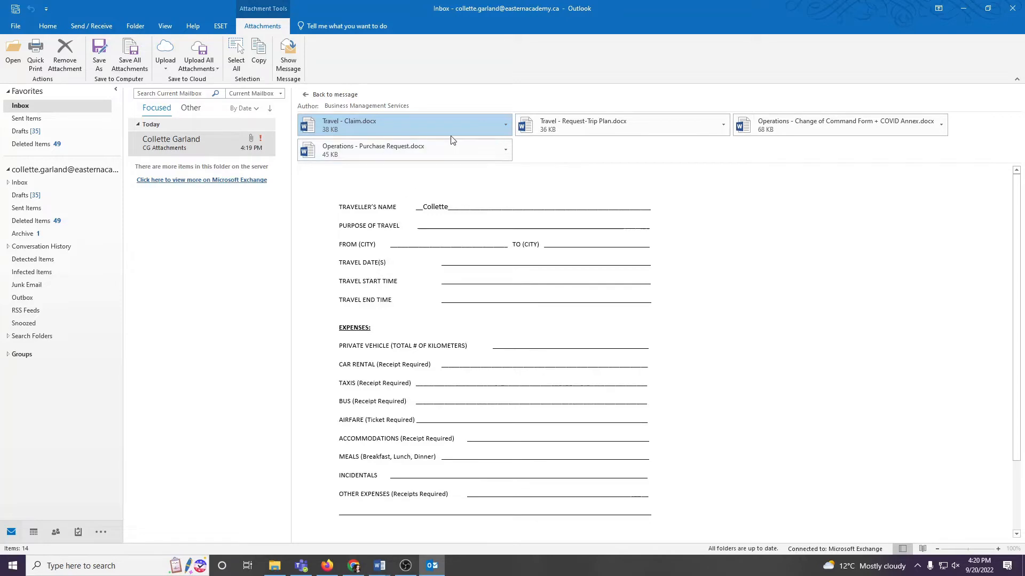
left_click(446, 151)
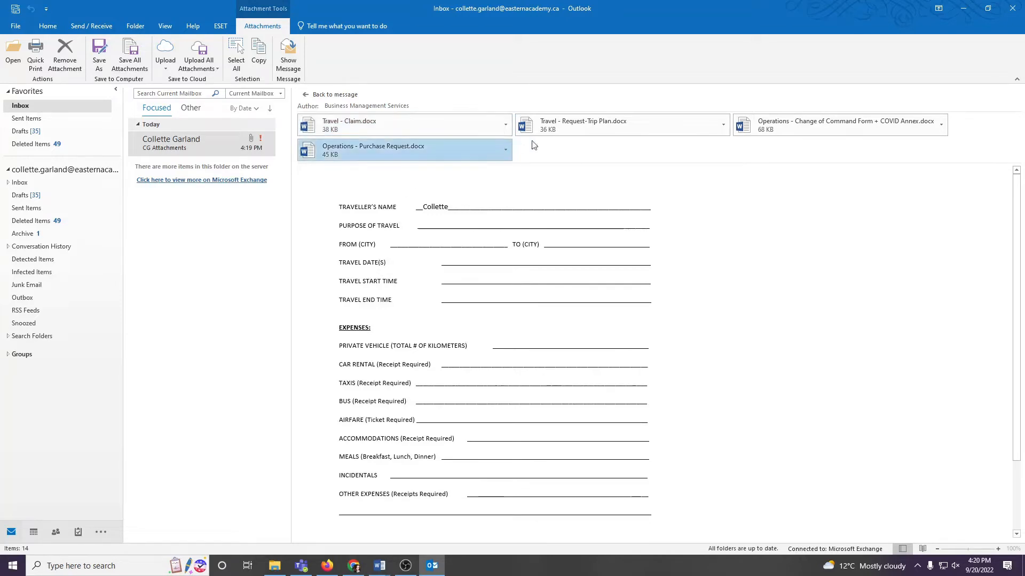
left_click(571, 127)
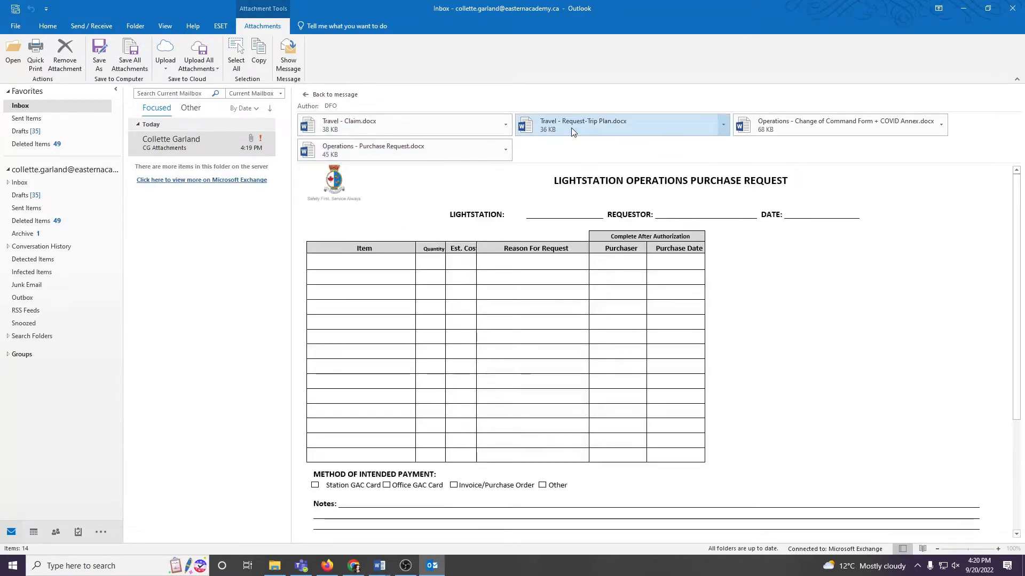
left_click(781, 124)
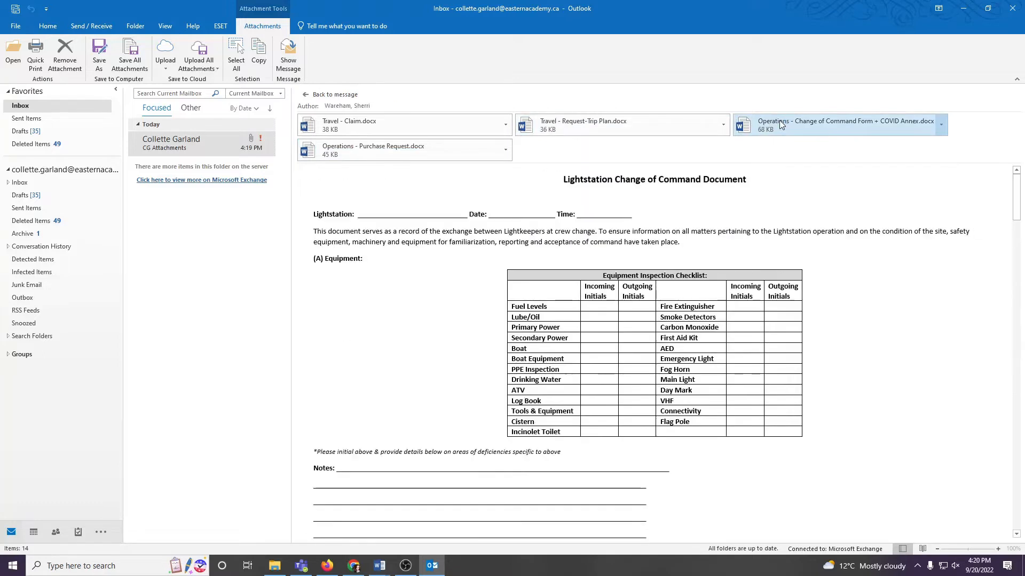
Step: Save the Travel - Claim.docx attachment to the Documents folder under its existing name
left_click(506, 126)
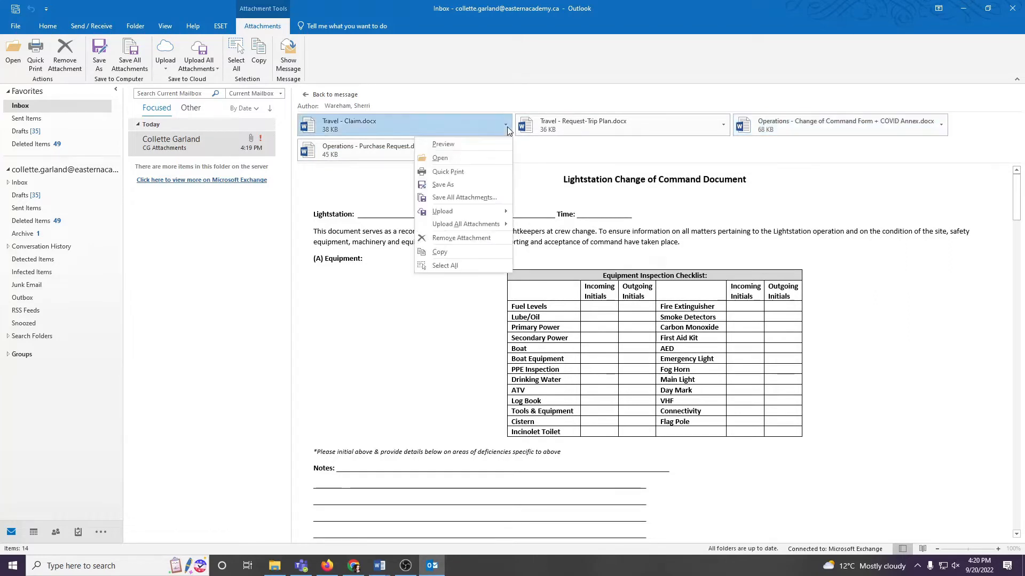
left_click(466, 185)
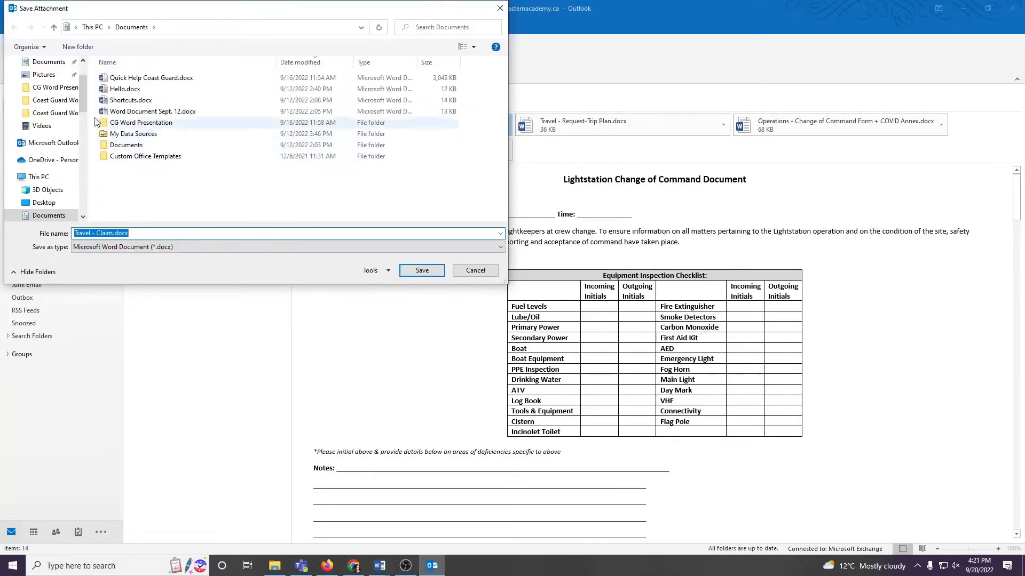
left_click_drag(83, 101, 84, 88)
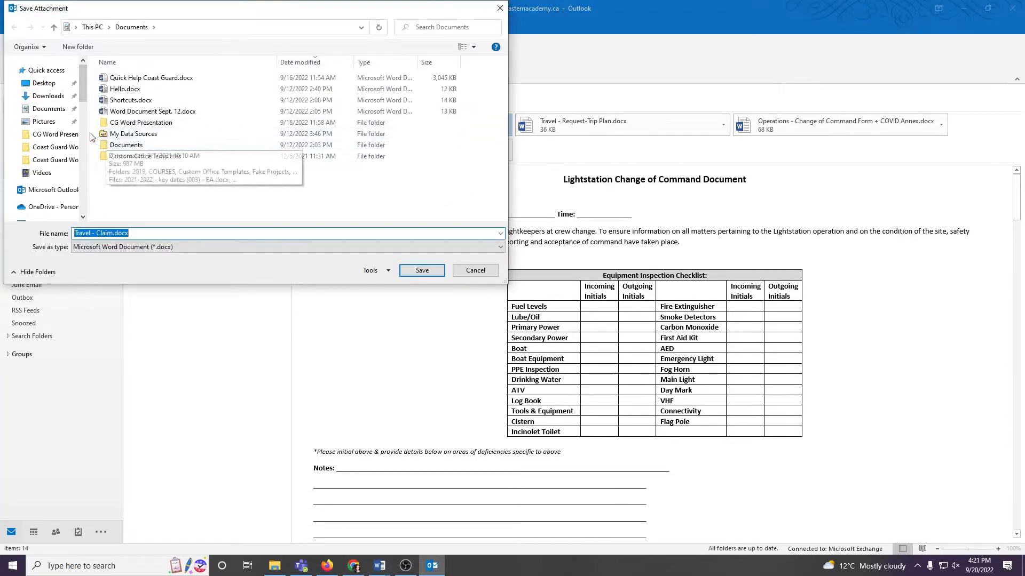
left_click(52, 113)
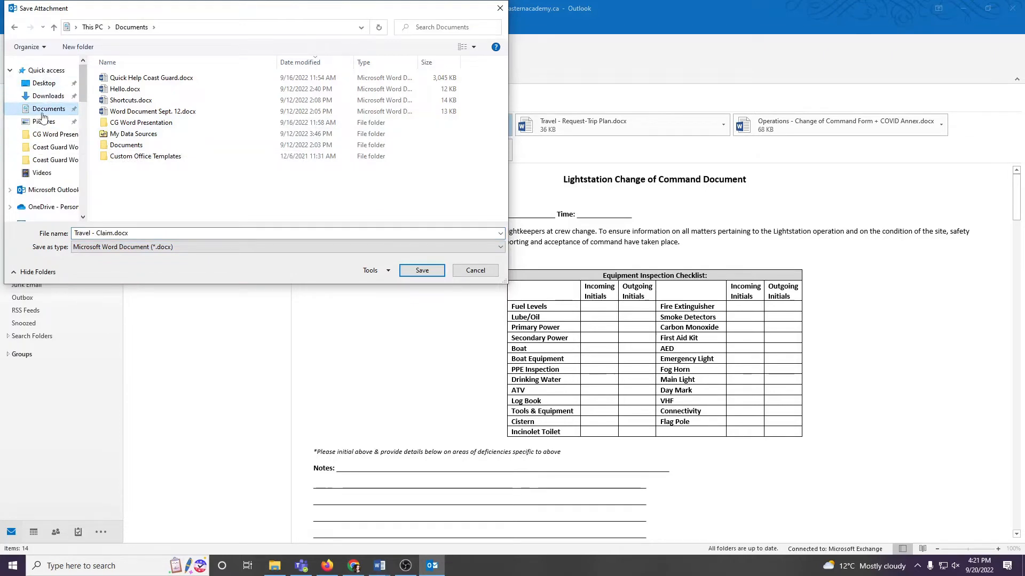
left_click(110, 233)
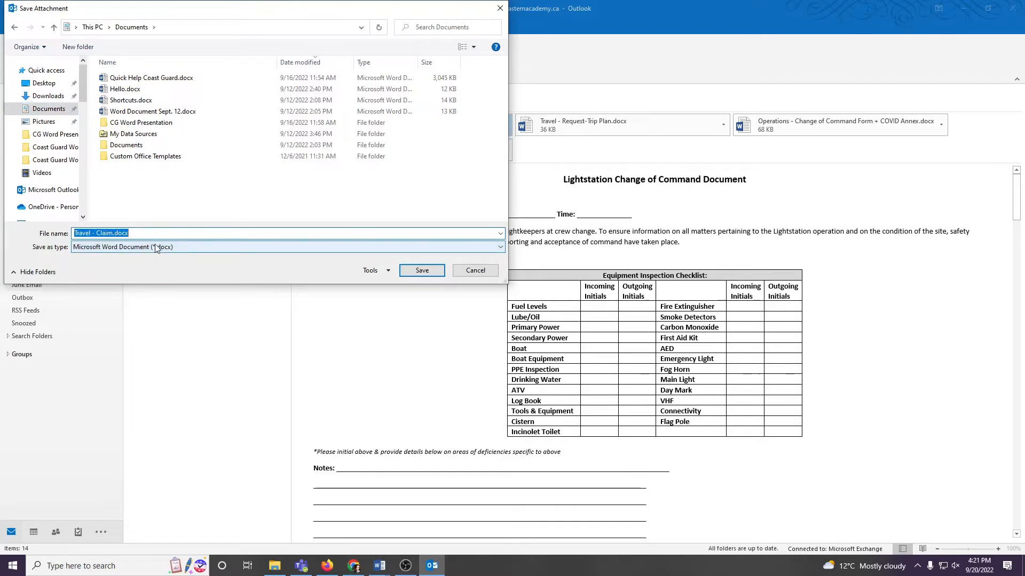
left_click(421, 270)
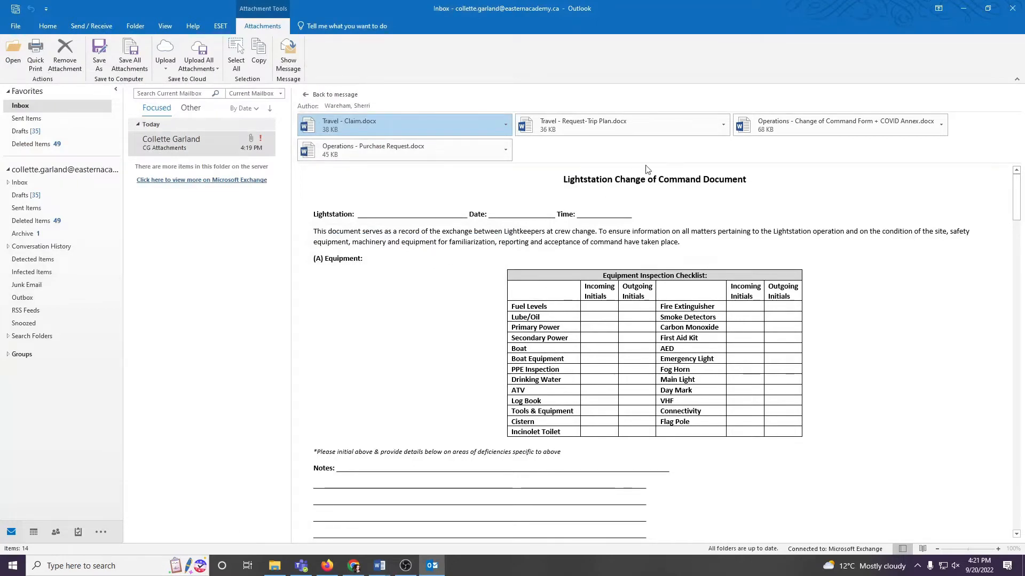
Step: Save the Travel - Request-Trip Plan.docx attachment to the Documents folder under its existing name
left_click(723, 126)
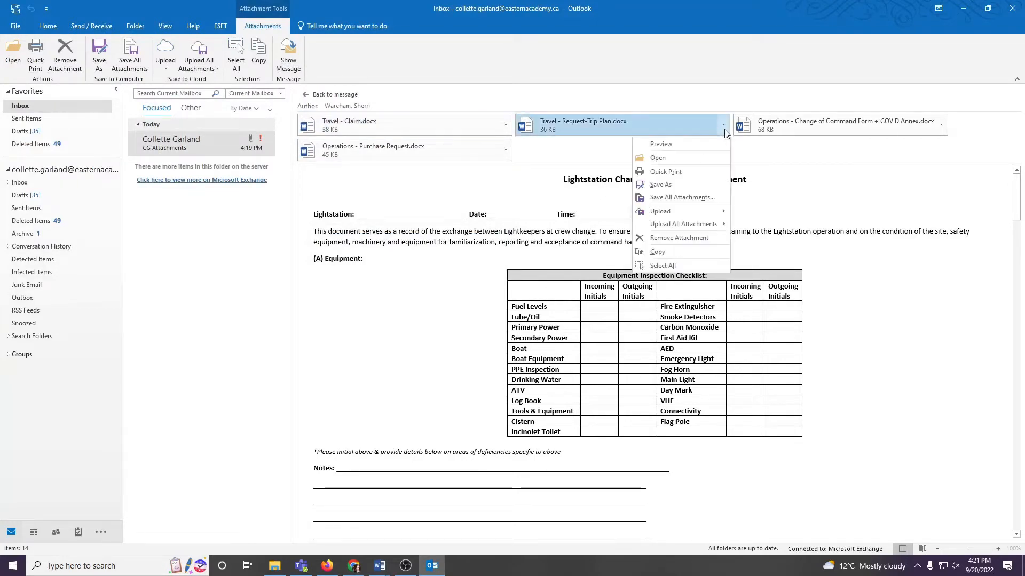
left_click(686, 184)
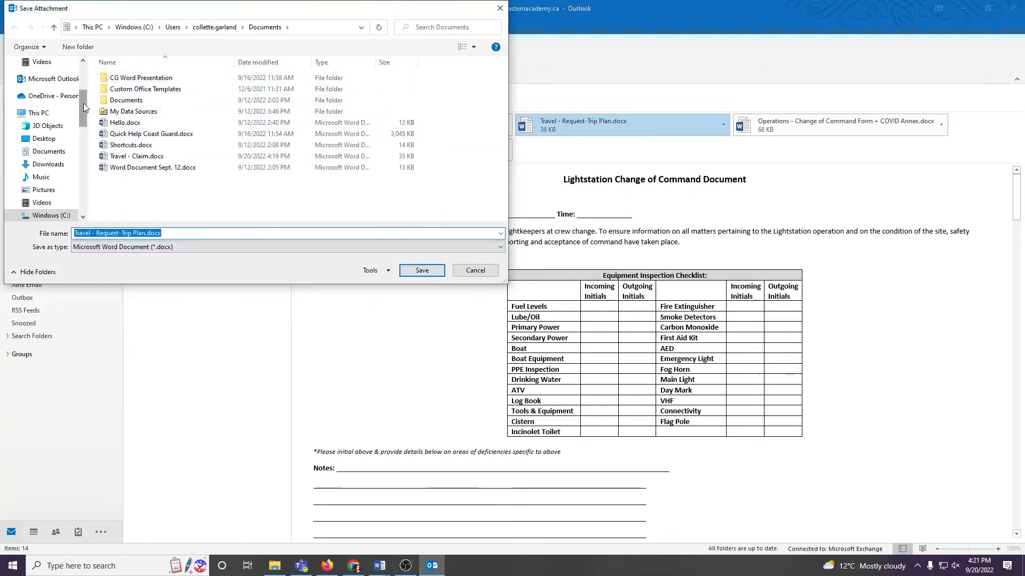
left_click_drag(84, 103, 79, 76)
left_click(48, 108)
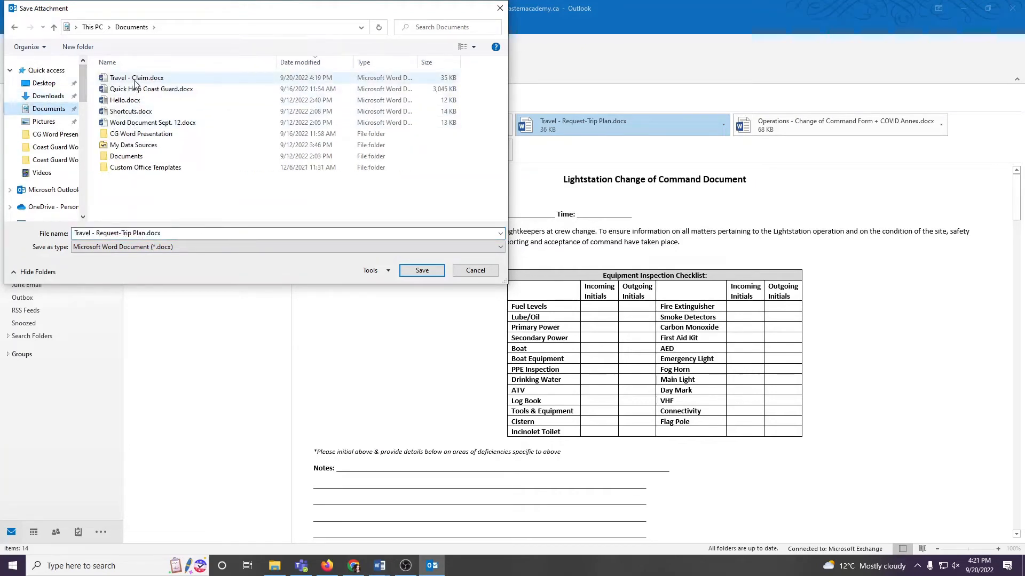
left_click(410, 275)
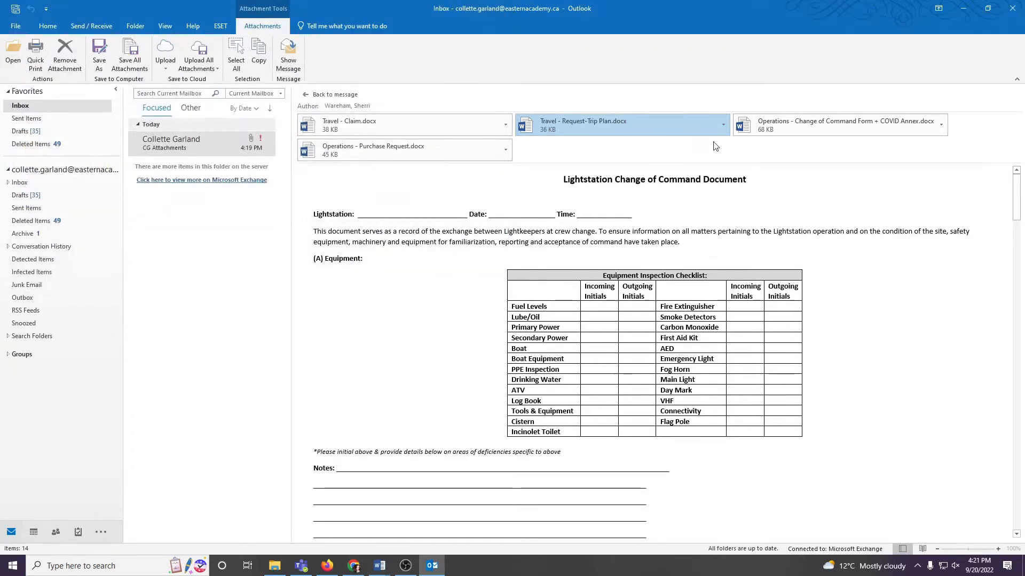
Step: Save the Operations - Change of Command Form + COVID Annex.docx attachment to the Documents folder, keeping its file name
left_click(940, 127)
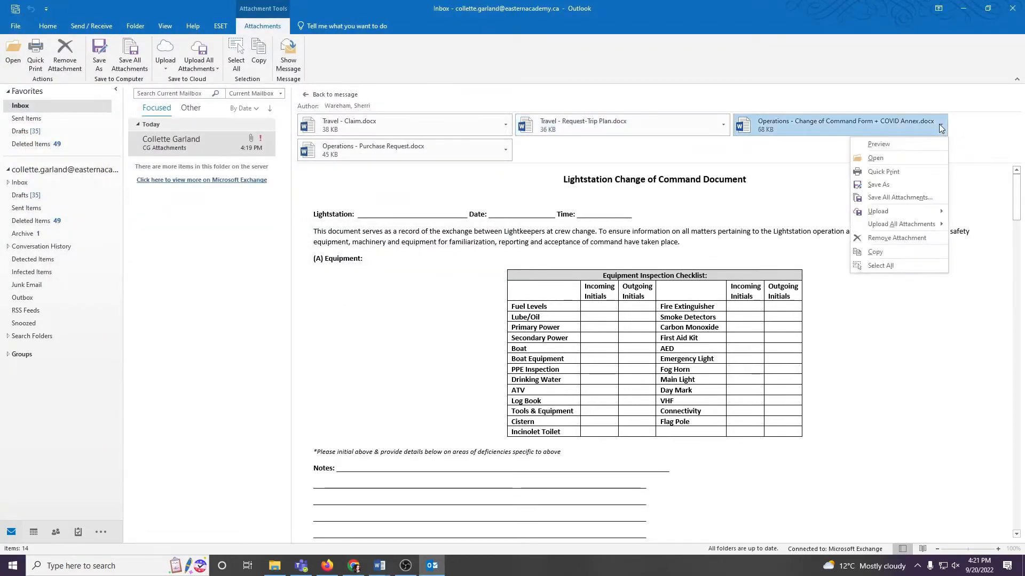
left_click(895, 180)
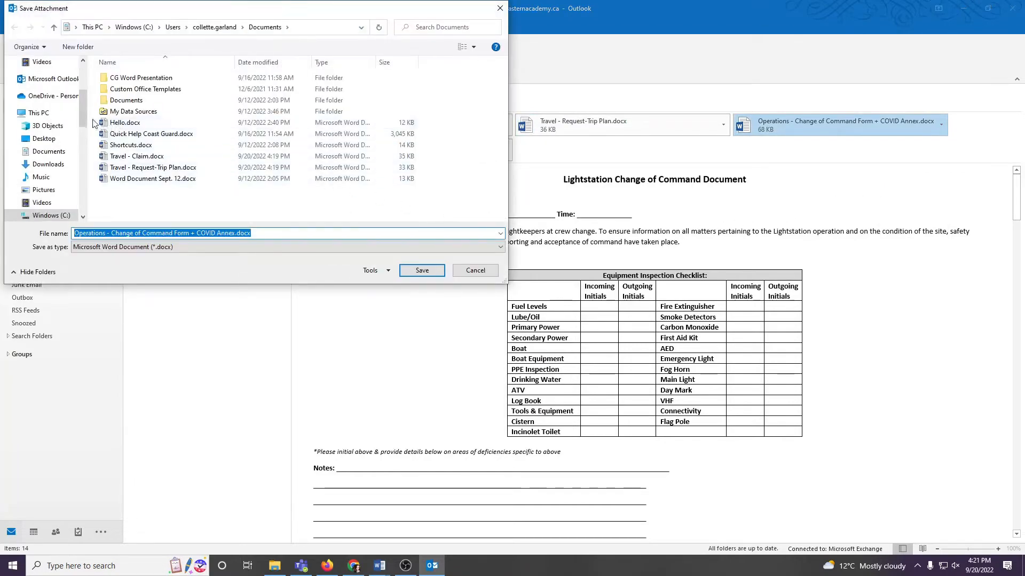
scroll(78, 95, "up", 3)
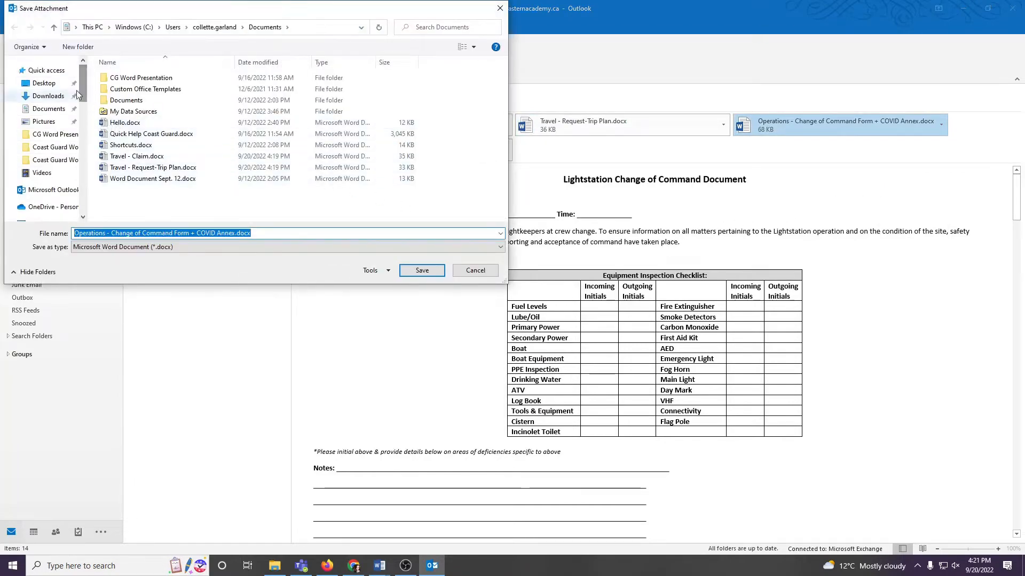
left_click(49, 109)
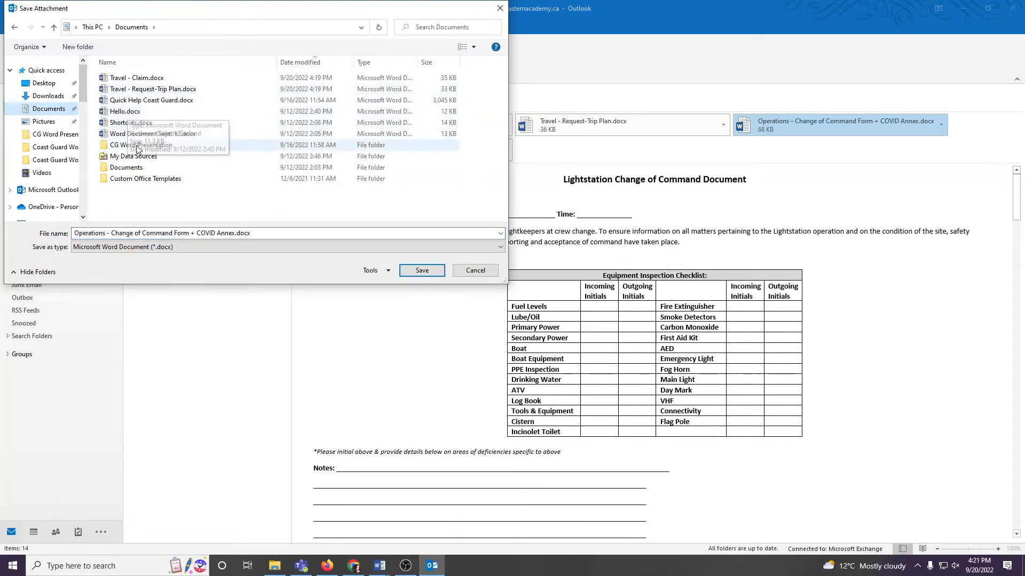
left_click(183, 235)
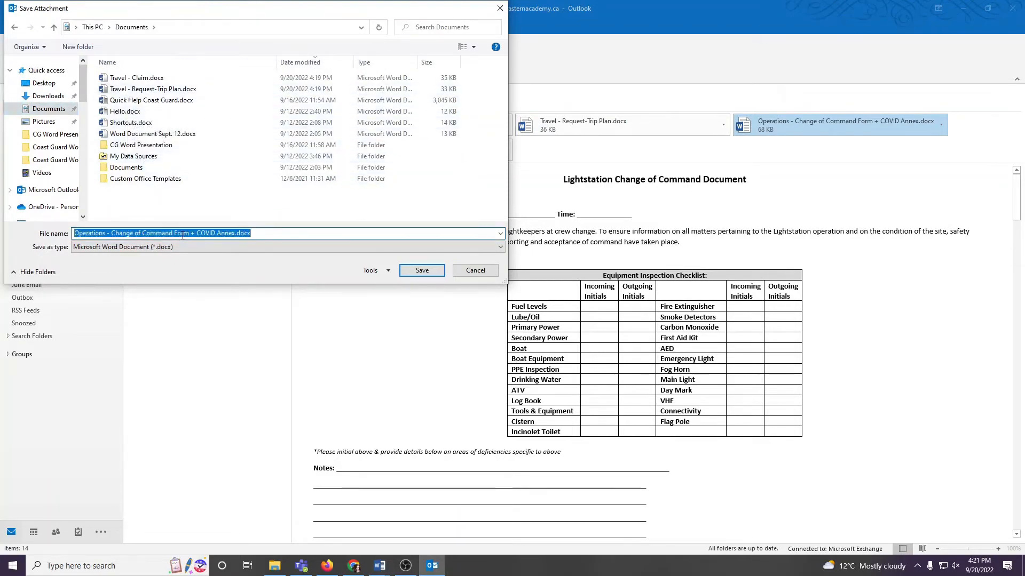
left_click(419, 270)
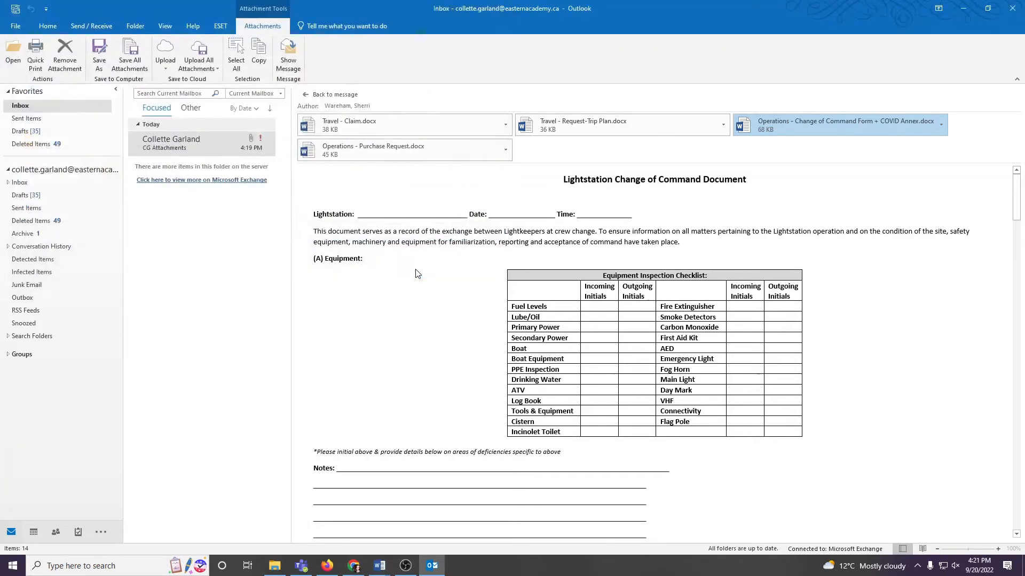
Step: Save the Operations - Purchase Request.docx attachment to the Documents folder with its file name unchanged
left_click(506, 153)
left_click(505, 153)
left_click(467, 195)
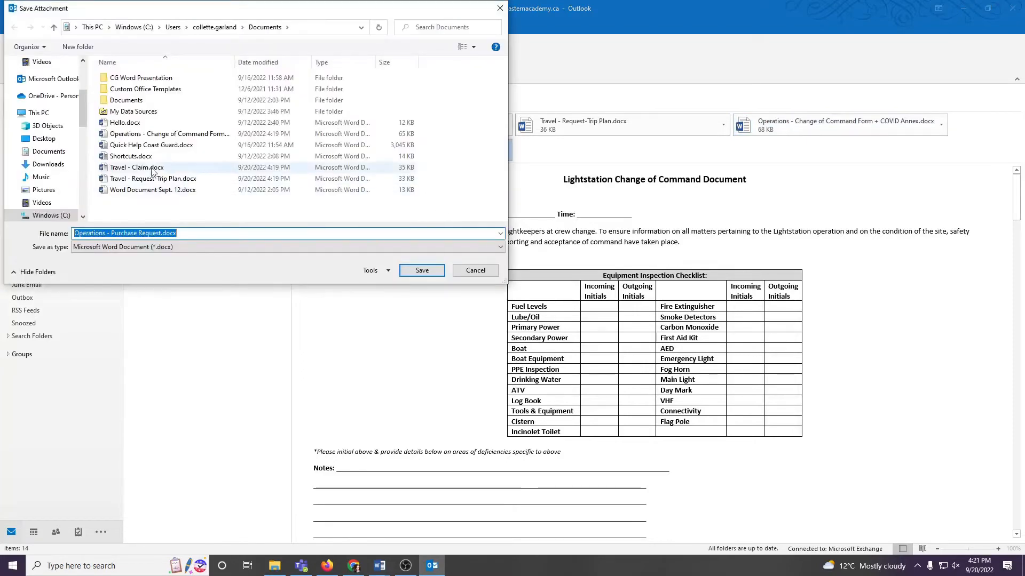
left_click_drag(86, 112, 85, 79)
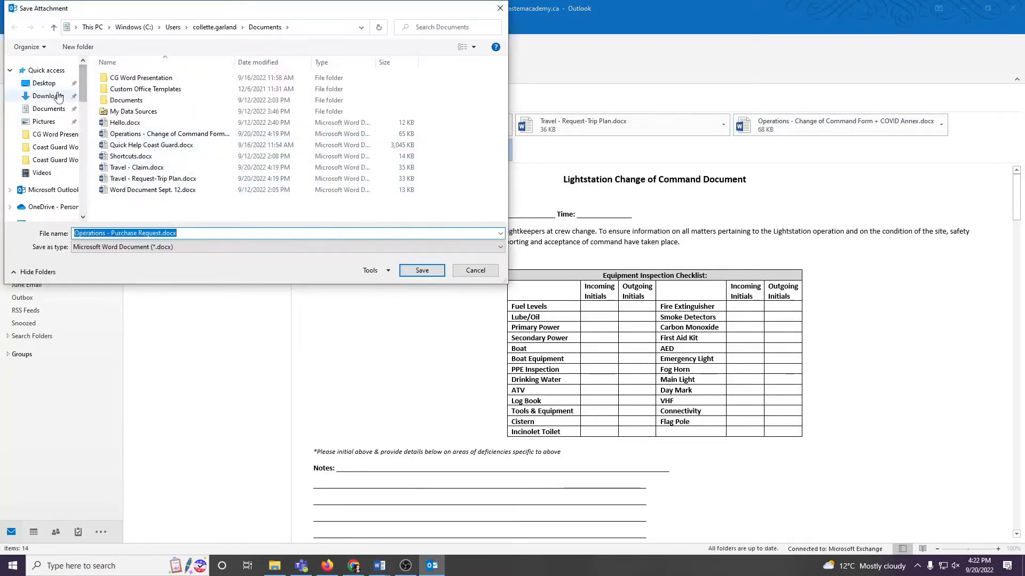
left_click(48, 110)
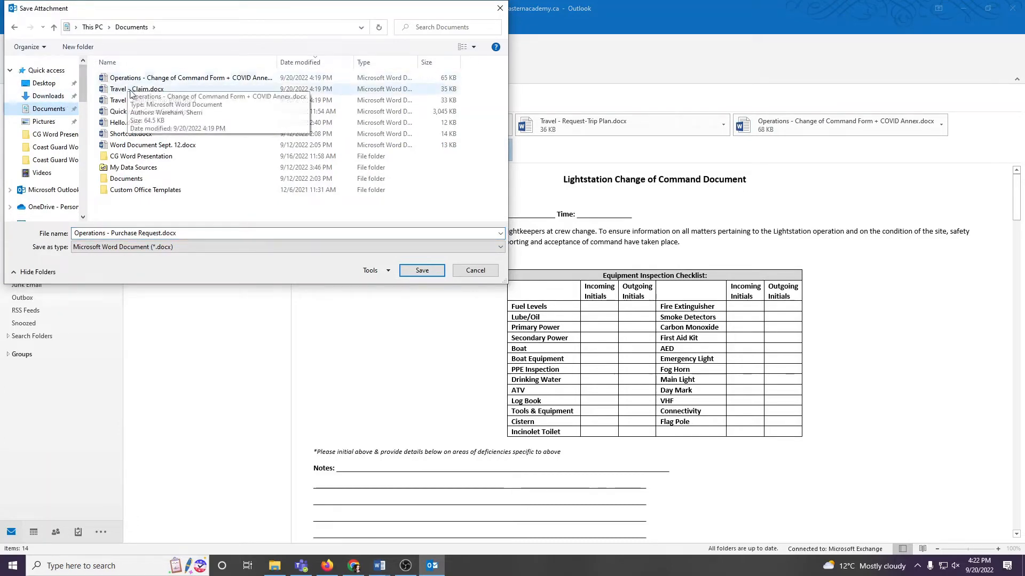
left_click(143, 235)
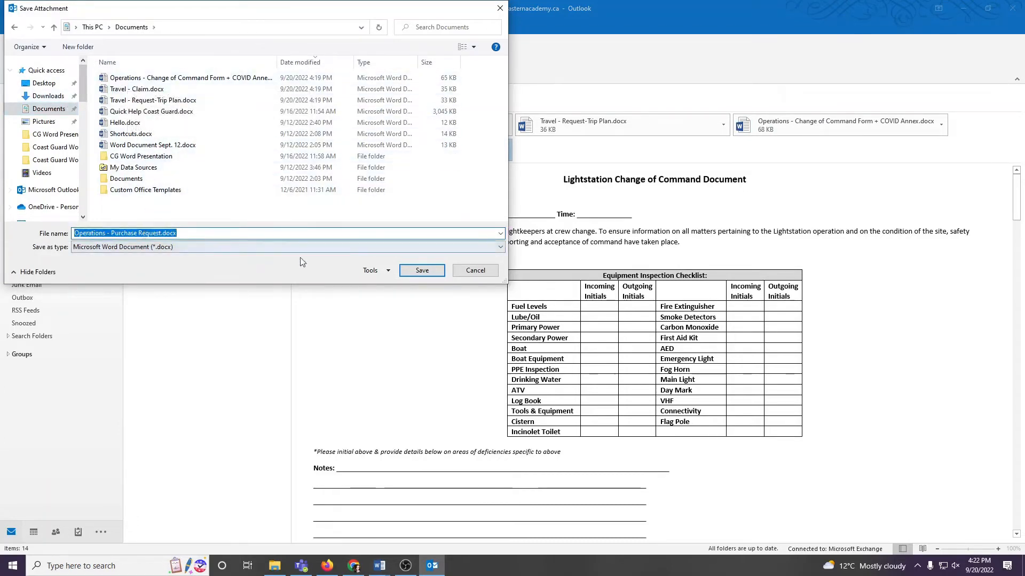
left_click(422, 270)
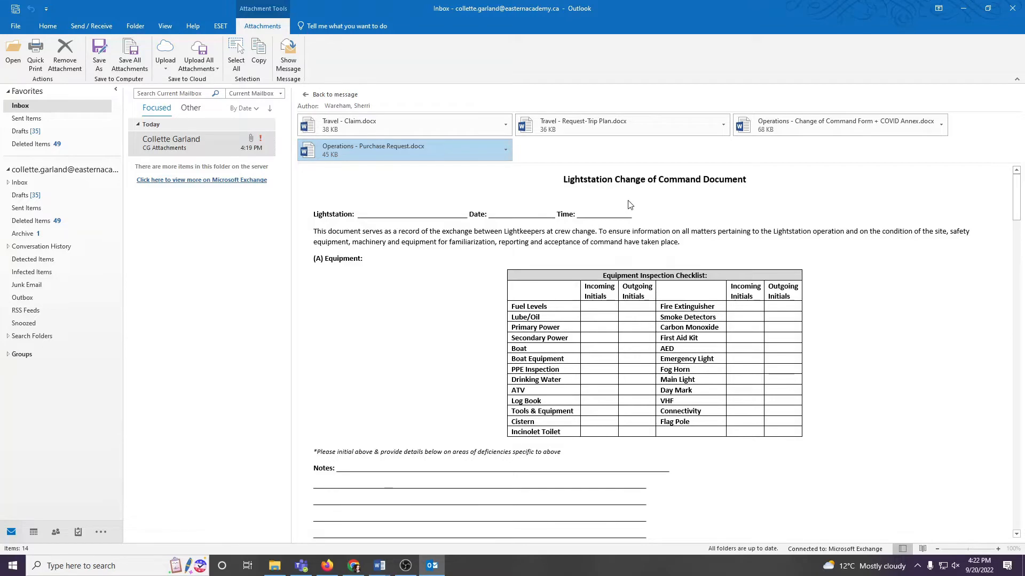
Step: Minimize Outlook, switch to File Explorer and open Operations - Change of Command Form + COVID Annex.docx from the Documents folder in Word
left_click(965, 13)
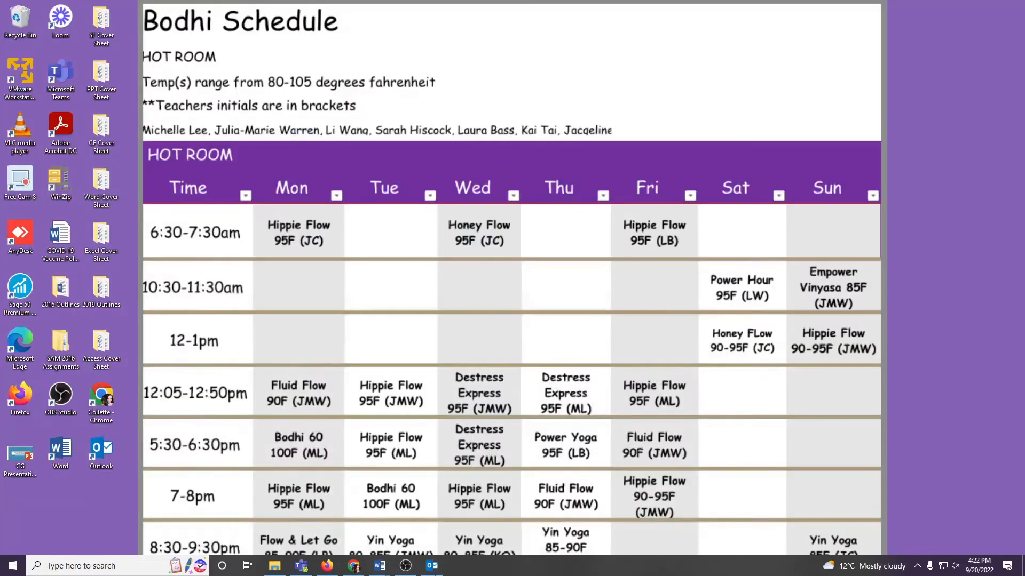
mouse_move(434, 568)
mouse_move(275, 569)
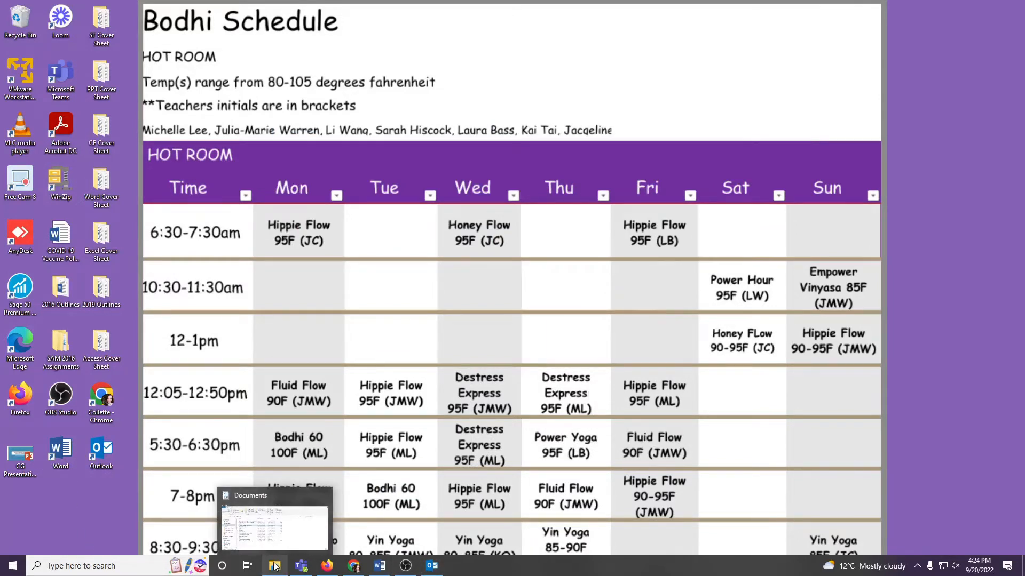
left_click(274, 569)
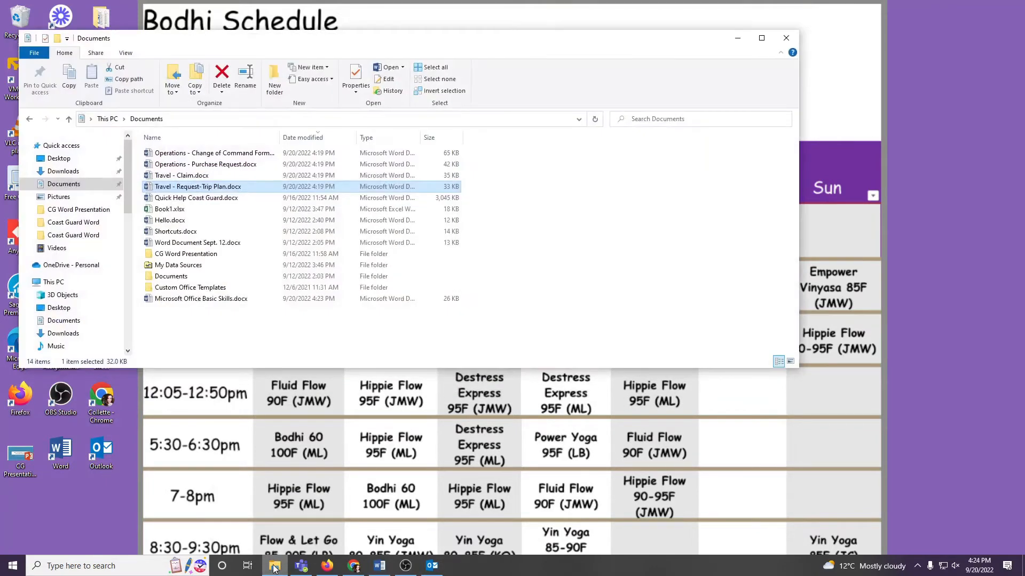
left_click(73, 190)
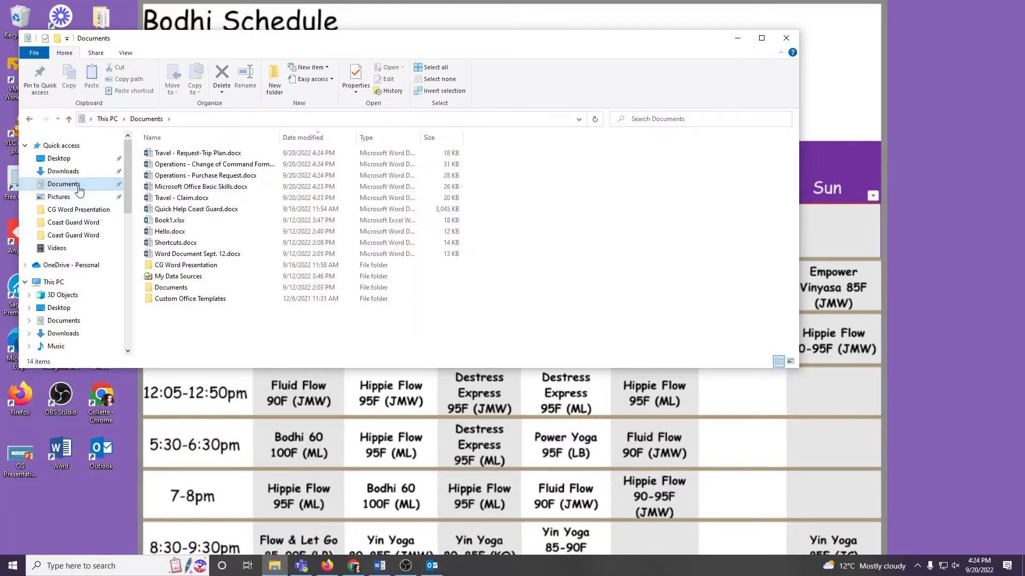
double_click(177, 165)
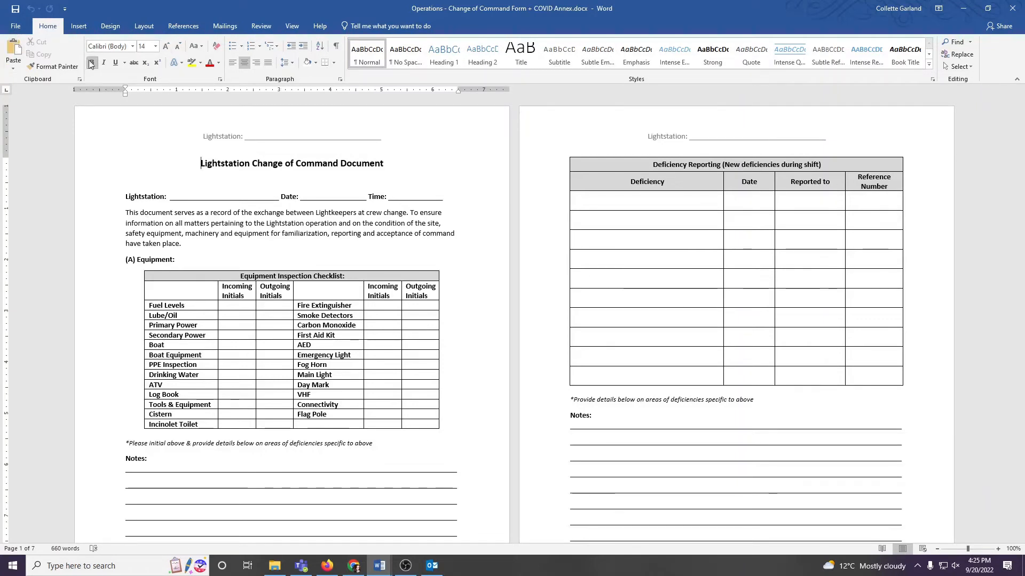
left_click(132, 47)
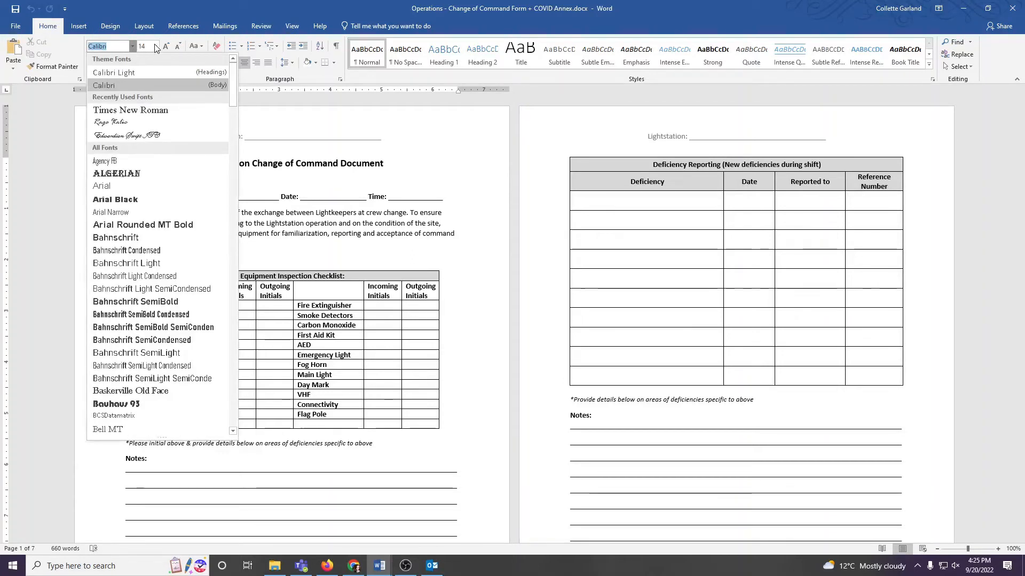
left_click(154, 47)
left_click(156, 47)
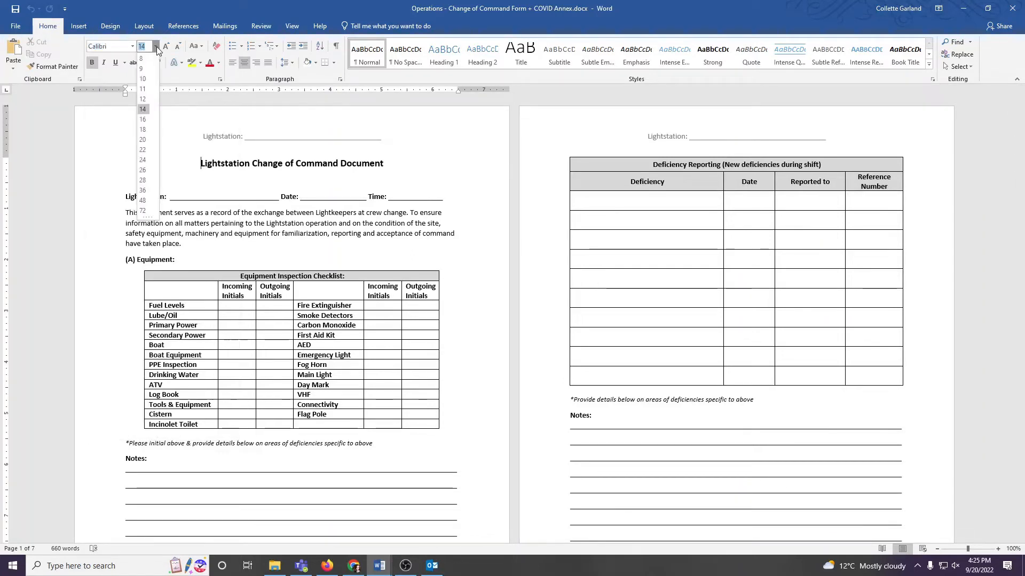
left_click(203, 76)
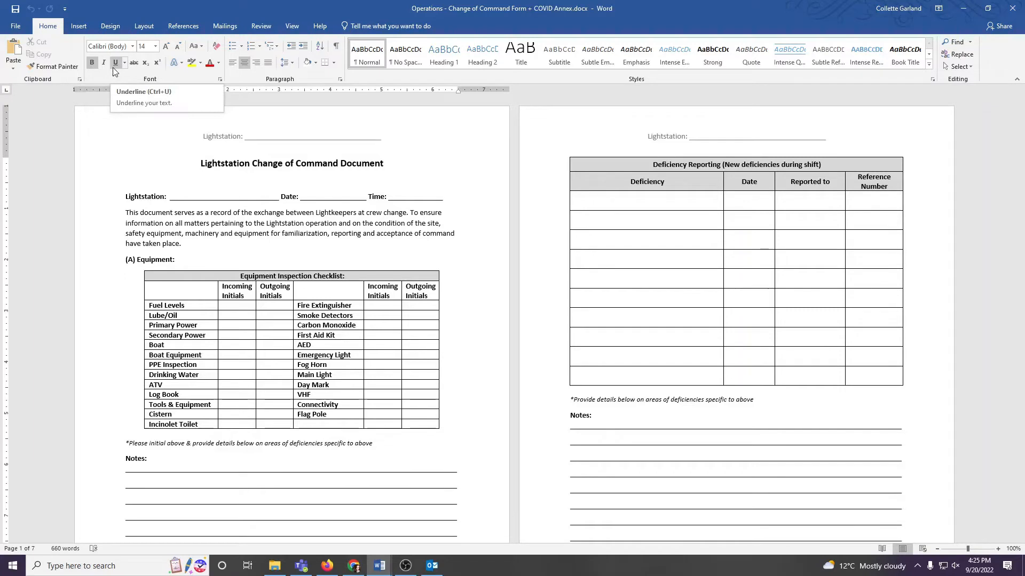
left_click(219, 196)
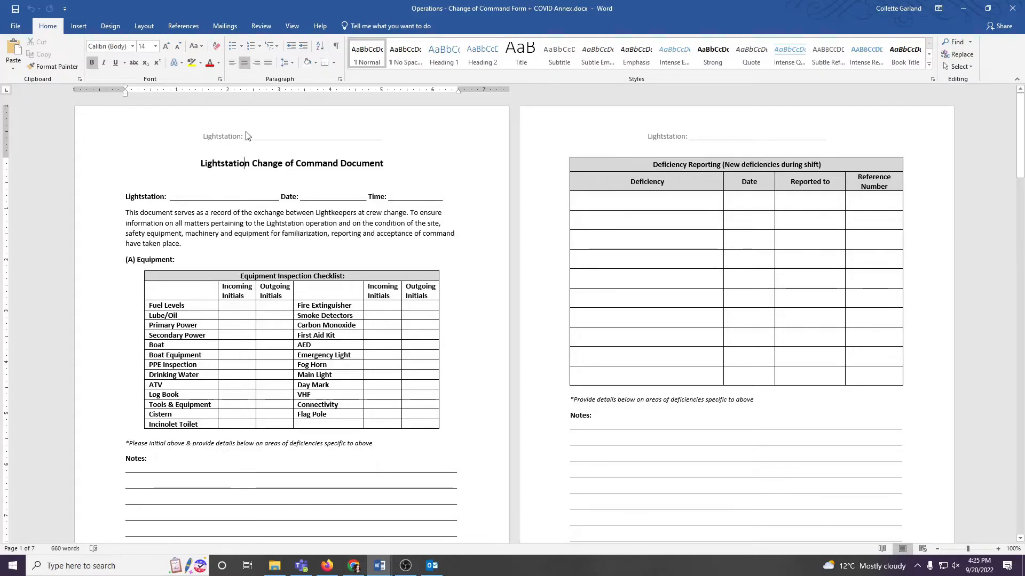
Step: Open the first page's header for editing and return to the document body
double_click(245, 136)
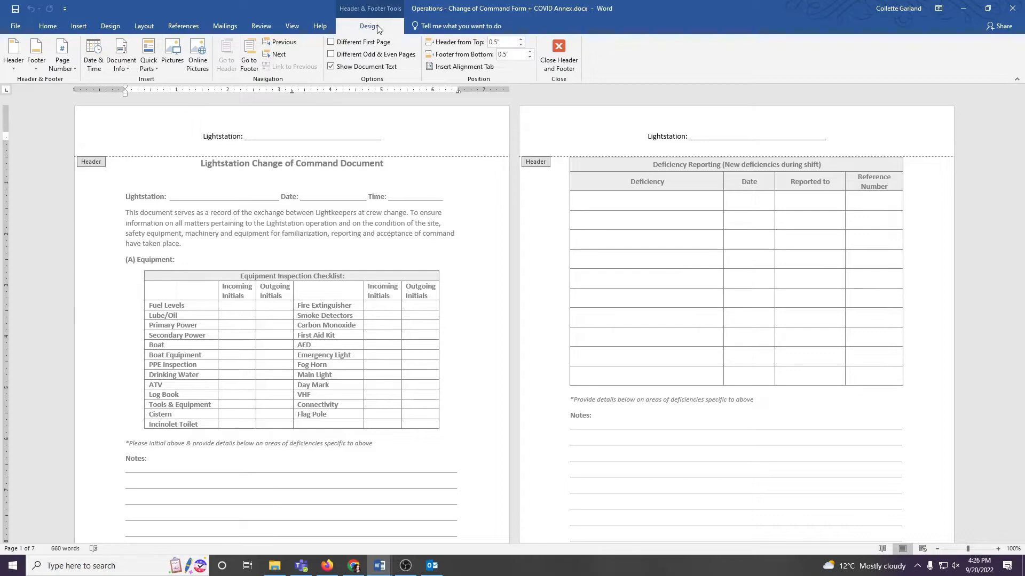
left_click(543, 48)
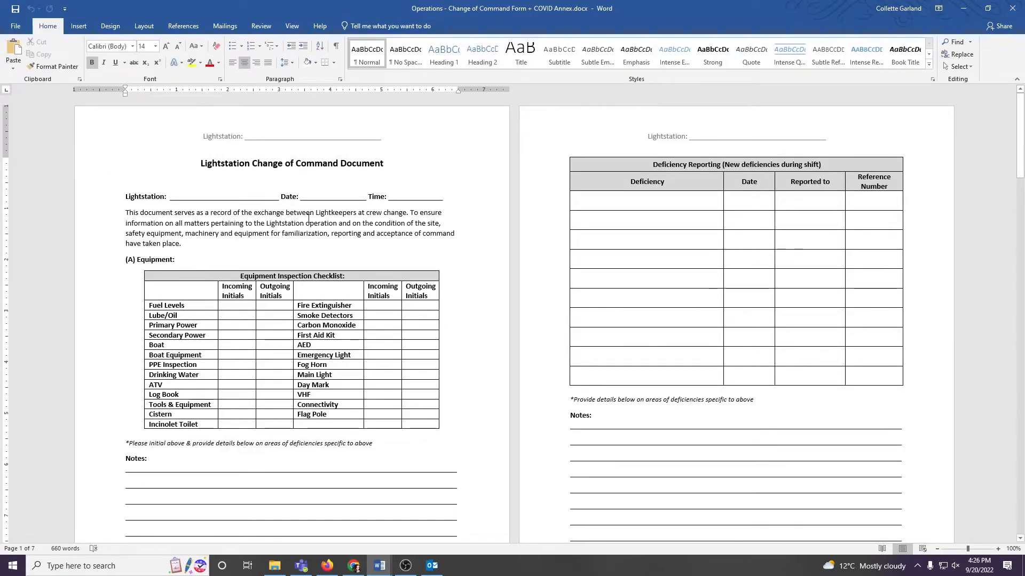
double_click(232, 135)
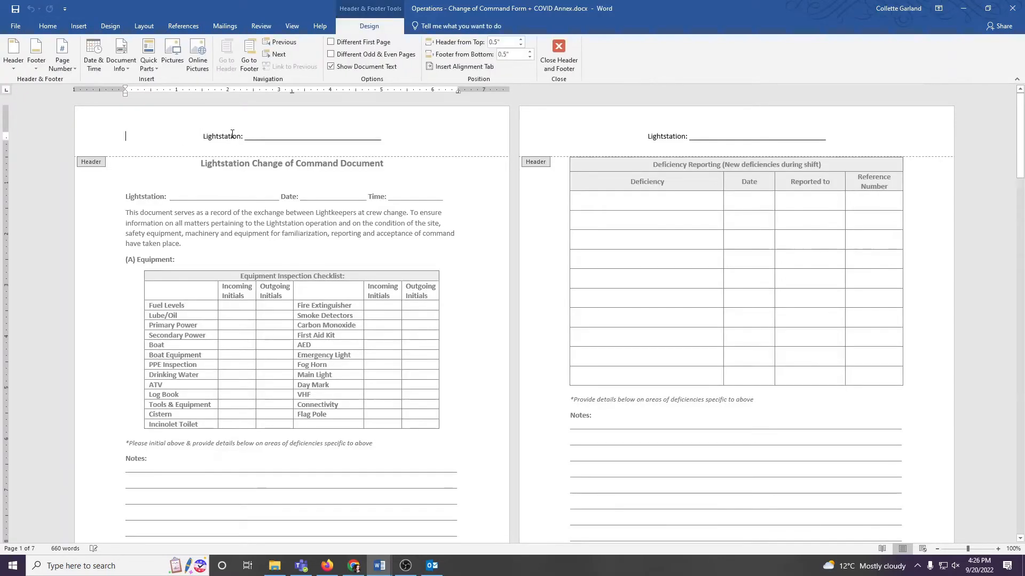
left_click(558, 55)
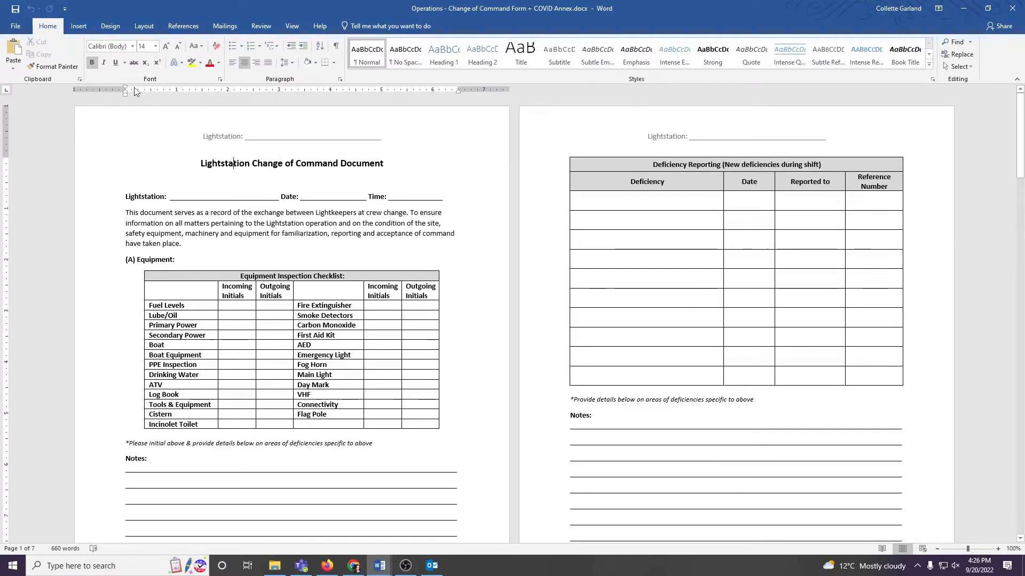
Step: Edit the existing page header and enter "St. John's" on the blank line after Lightstation
left_click(116, 30)
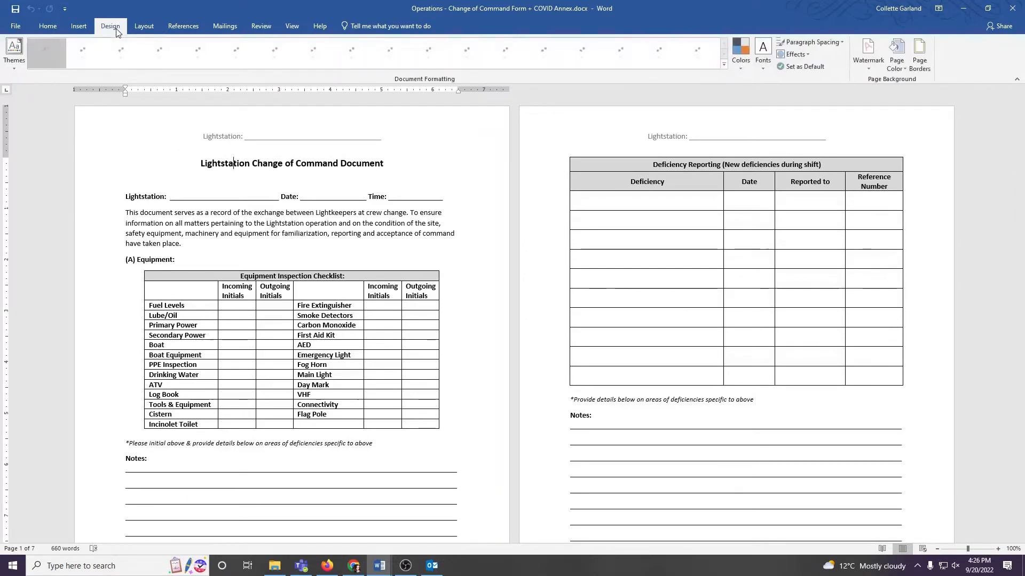
left_click(149, 29)
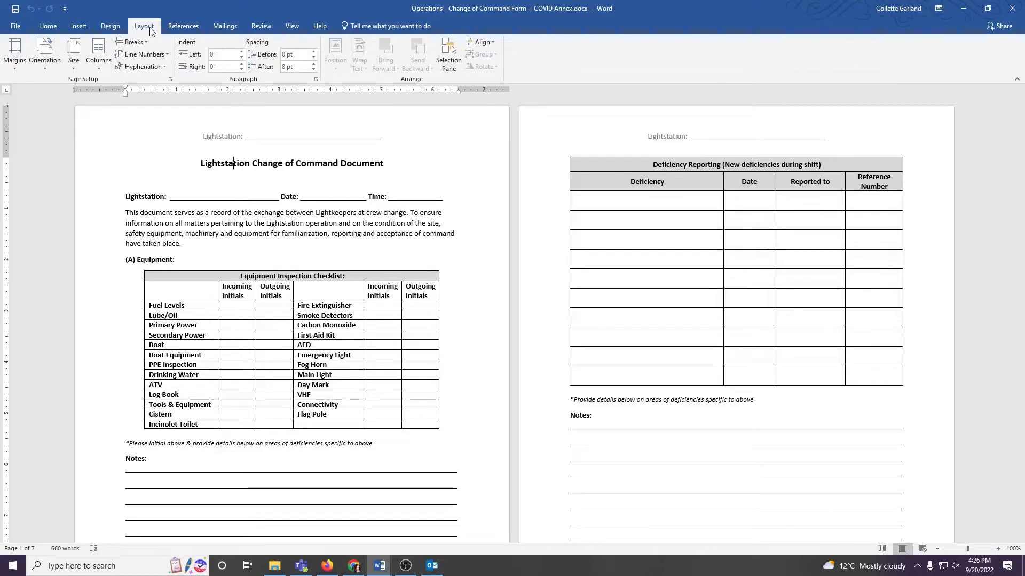
left_click(84, 29)
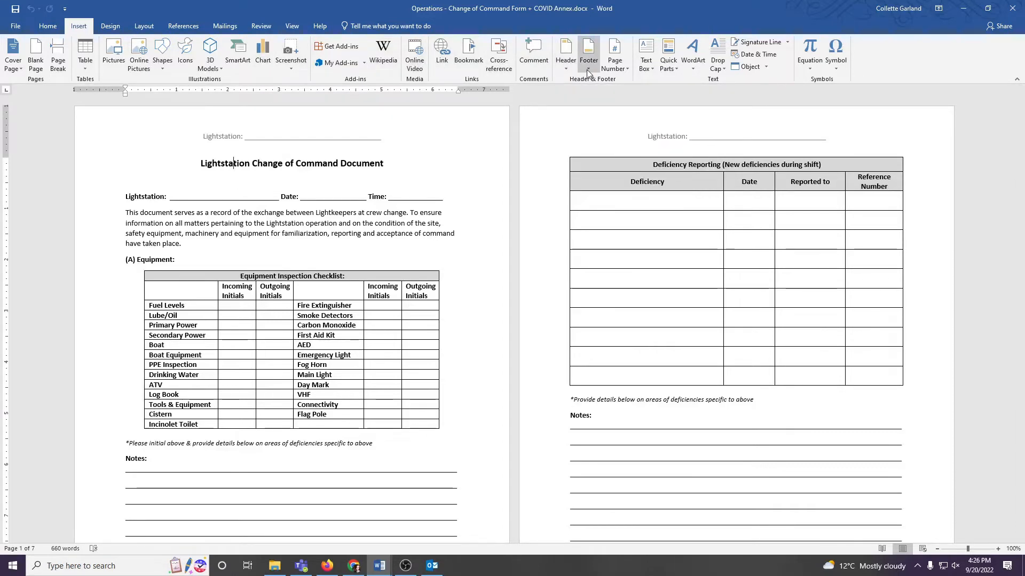
left_click(566, 67)
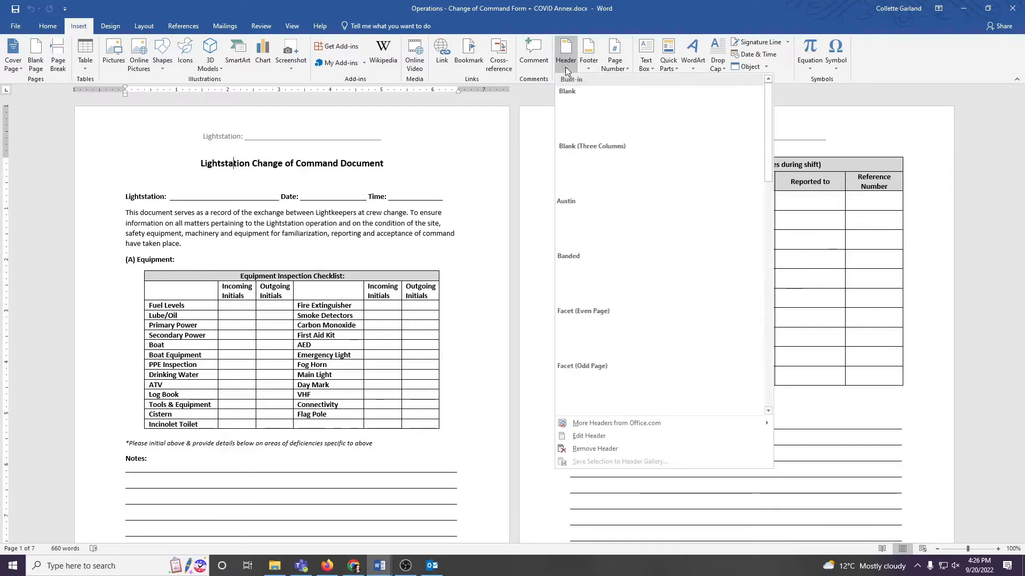
left_click(575, 437)
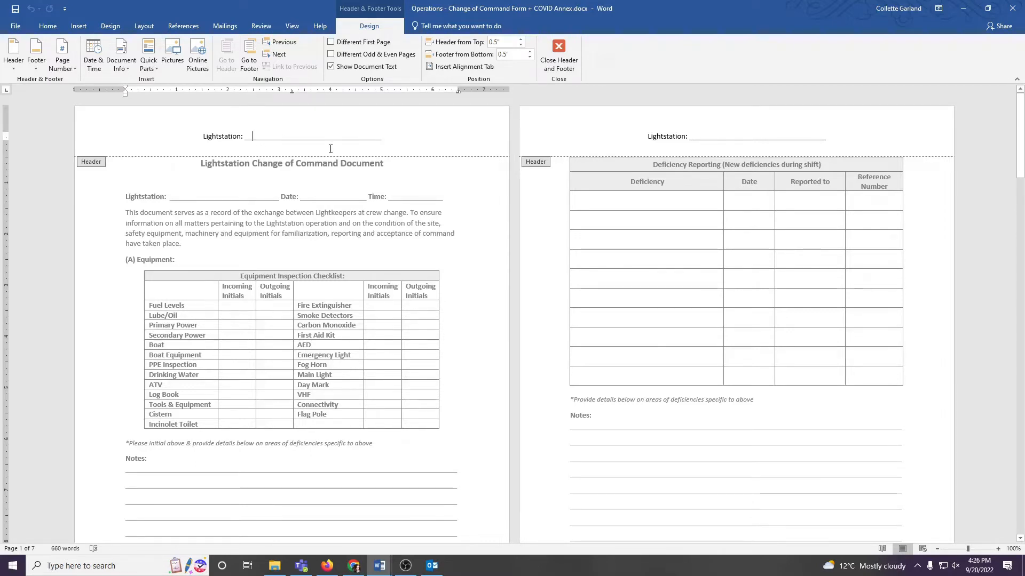
type("St. Jo")
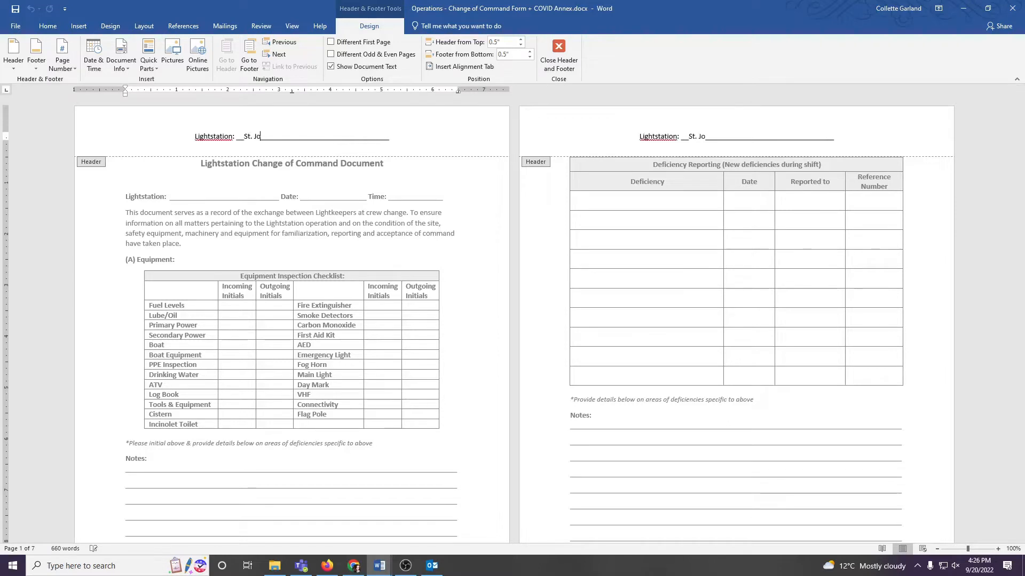
type("hn's")
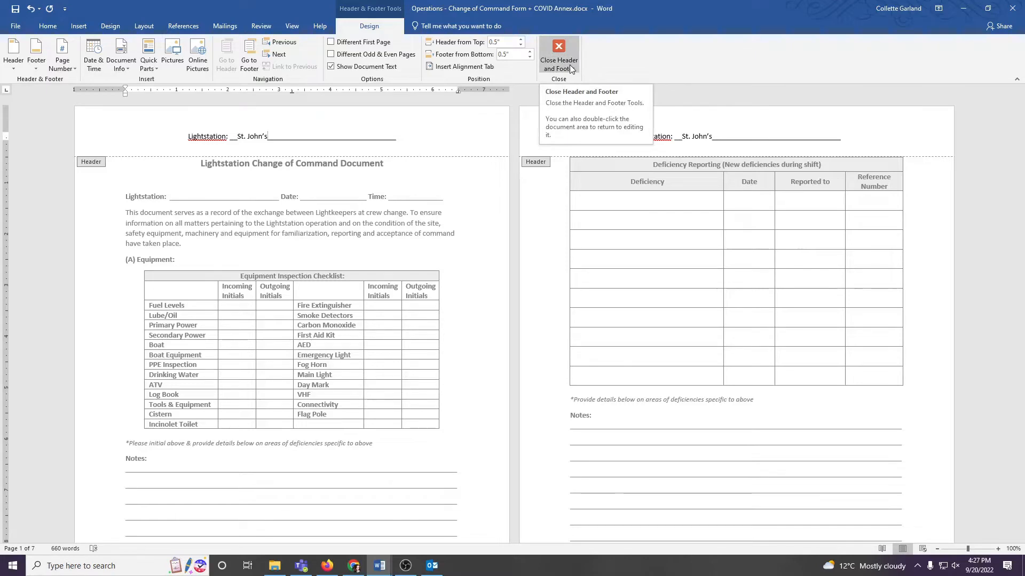
Step: Return to the document body, enter "St. John's" on the Lightstation line below the title and remove the surplus underscores after it
double_click(375, 264)
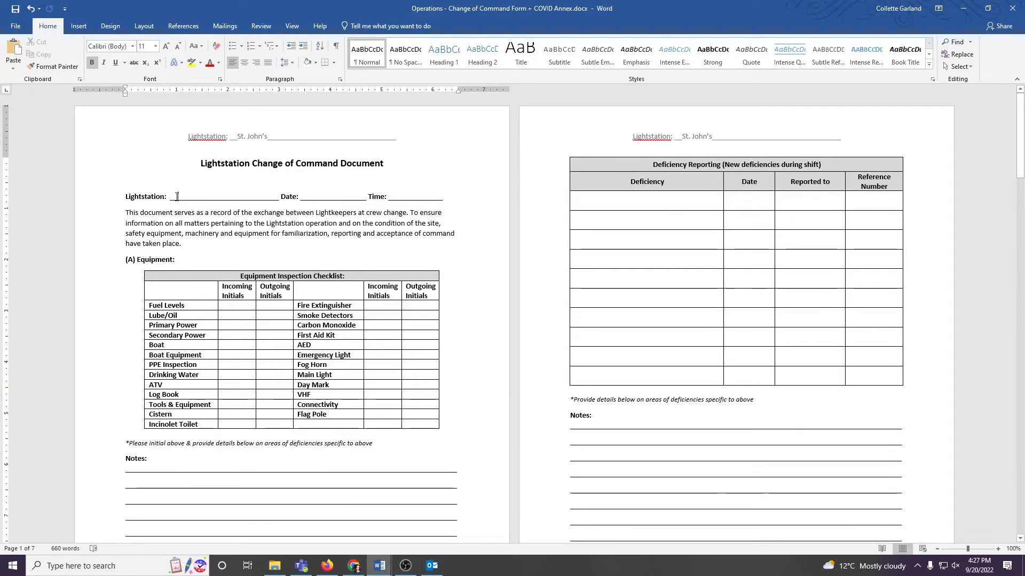
type("St. John's")
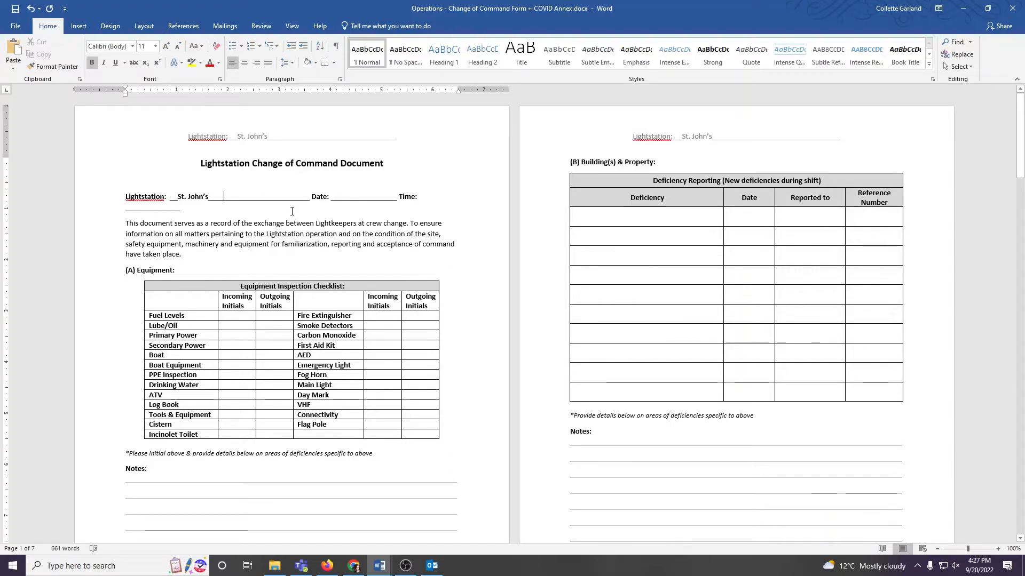
key("Delete")
key("Delete")
key("Delete")
key("Delete")
key("Delete")
key("Delete")
key("Delete")
key("Delete")
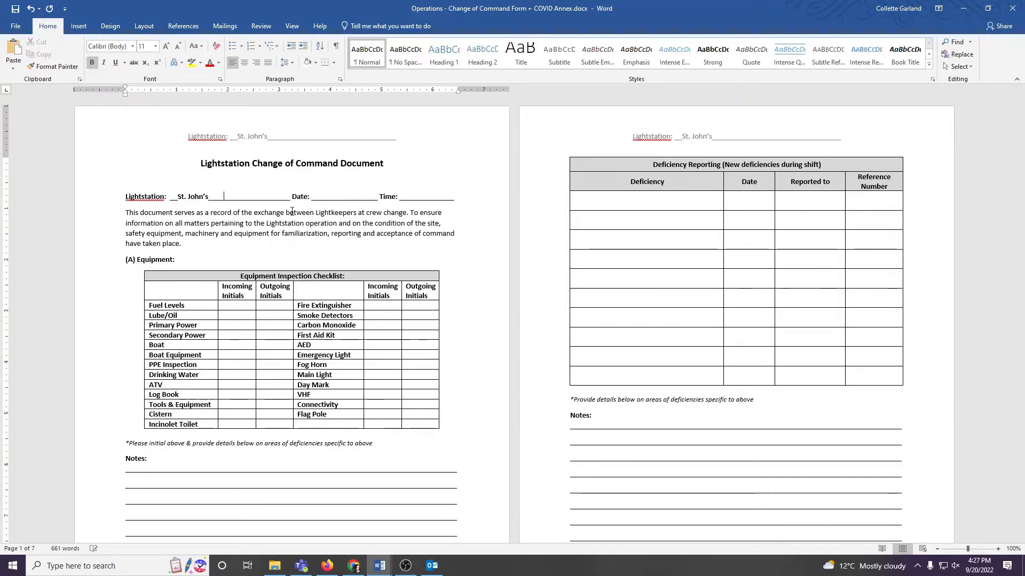
key("Delete")
key("Delete")
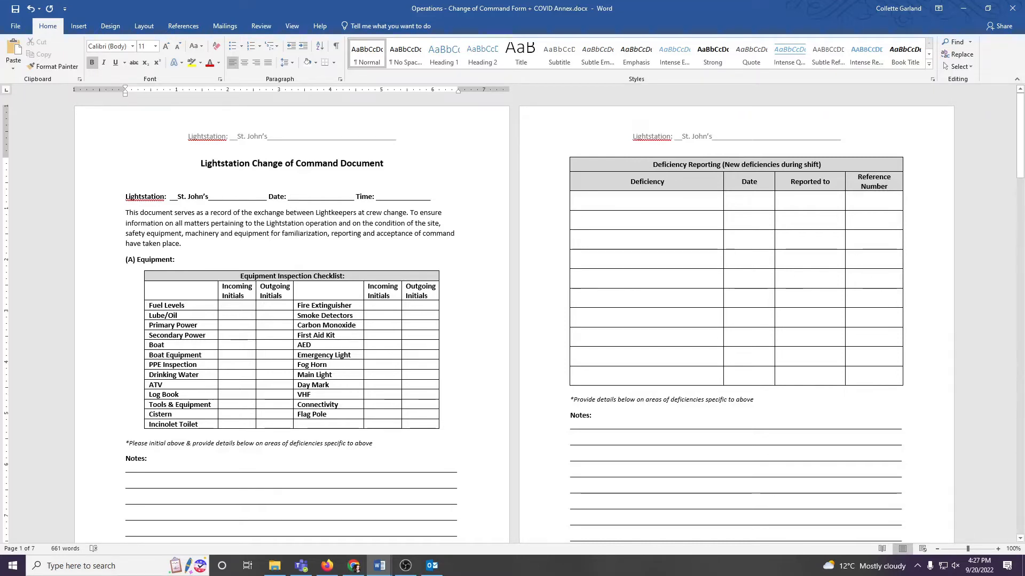
Step: Fill in the Date field below the title with "Sept. 20" and trim the excess underscores behind it
type("Sept.")
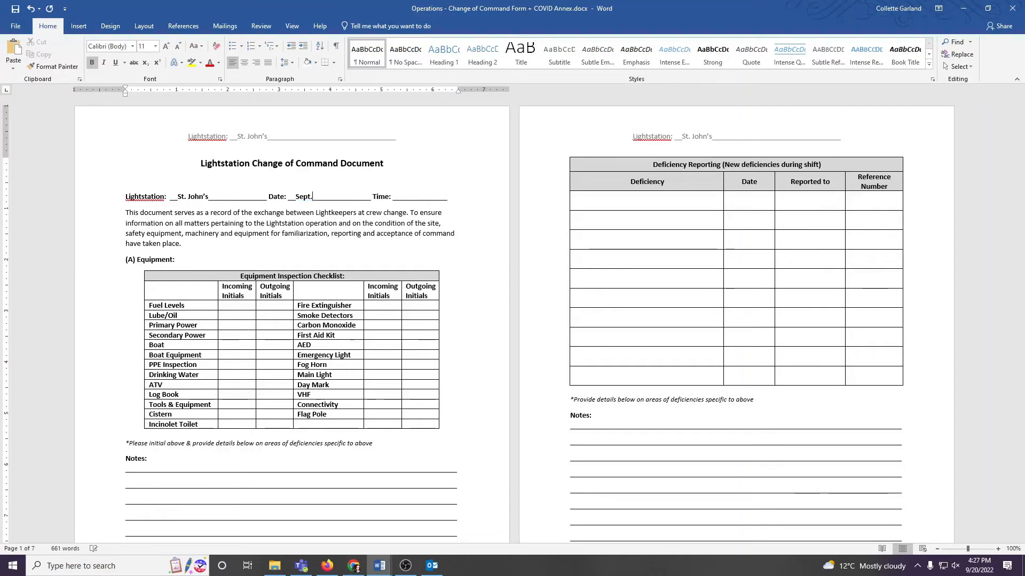
type(" 20")
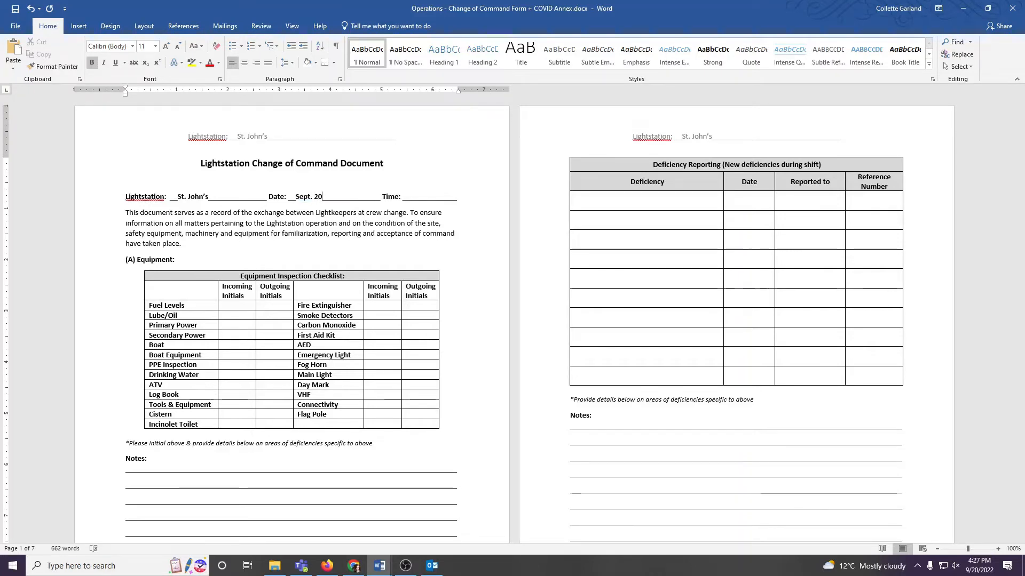
key("Delete")
key("Delete")
key("Delete")
key("Delete")
Step: Enter "4:00pm" in the Time field and delete extra underscores so the entry stays on the same line
left_click(391, 198)
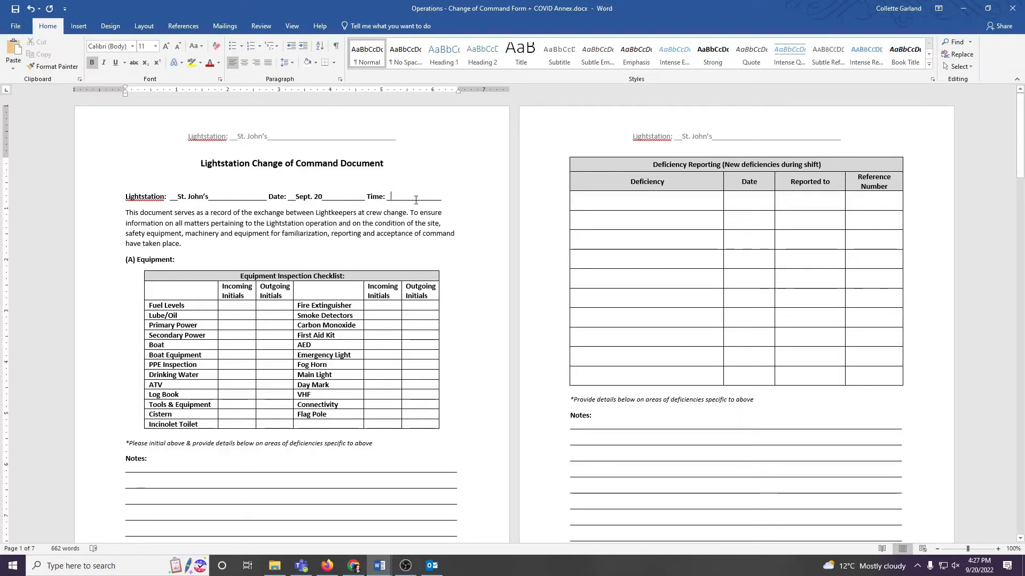
type("4:00")
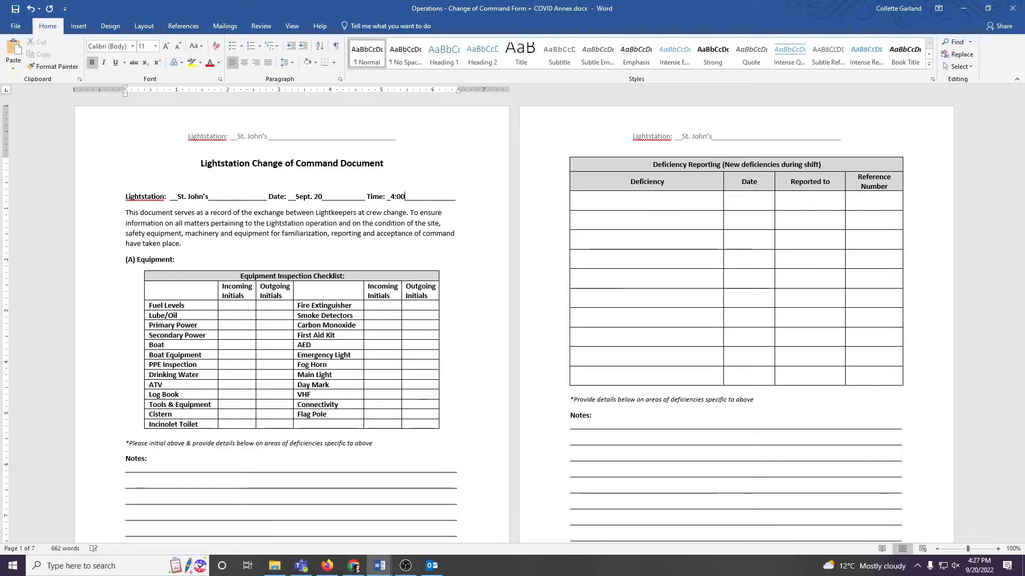
type("pm")
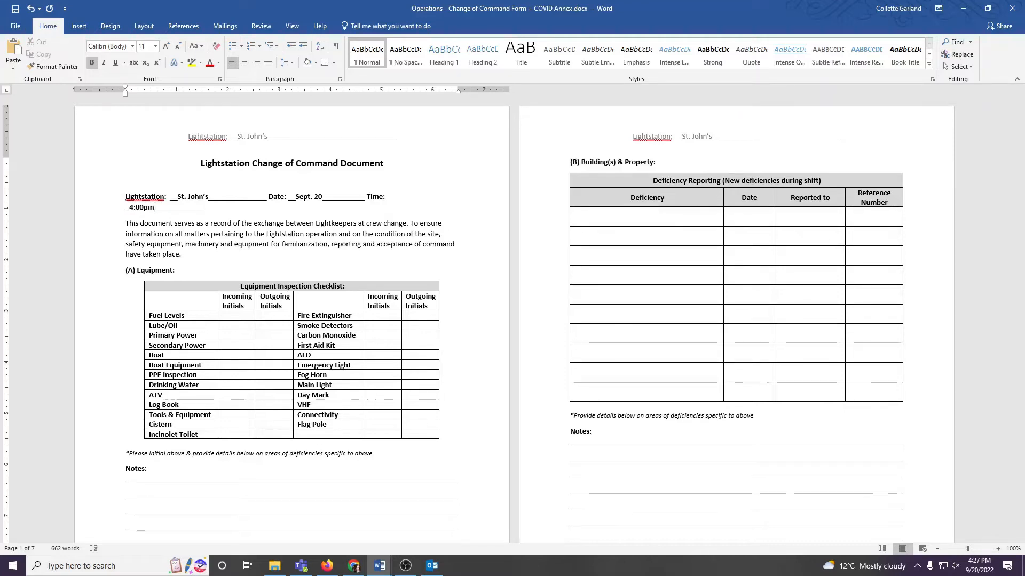
key("Delete")
key("Delete")
key("Delete")
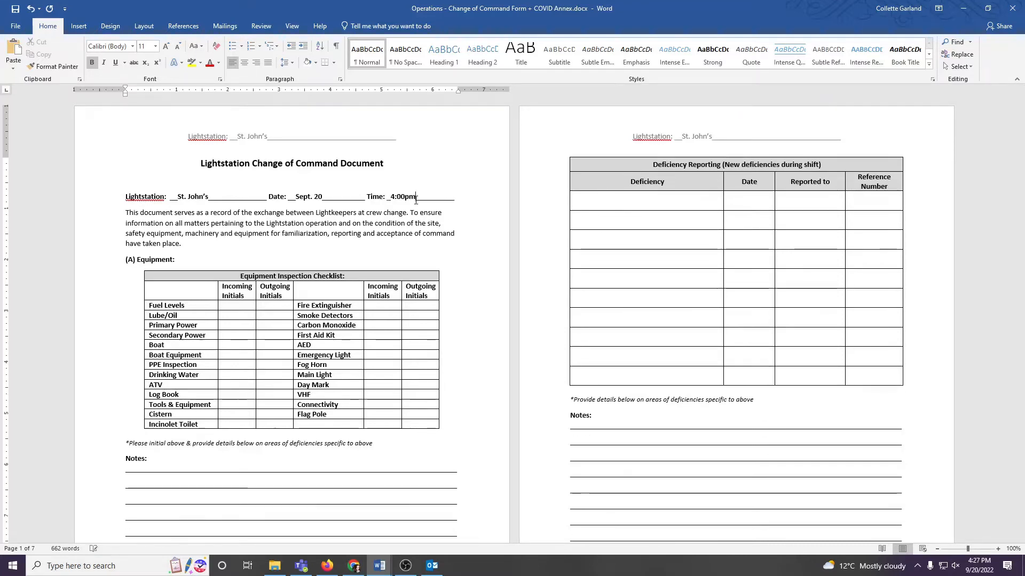
key("Delete")
key("Delete")
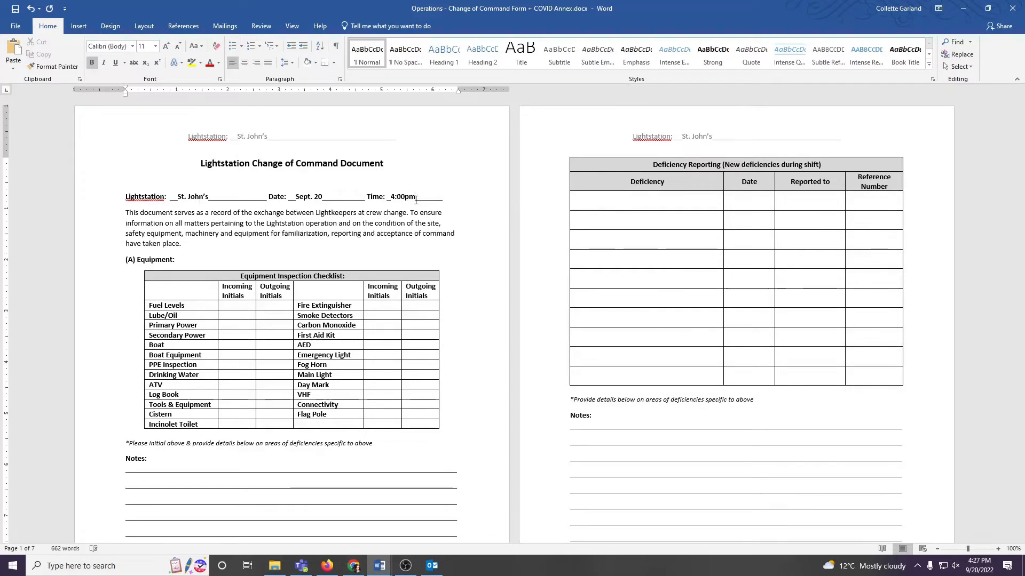
left_click(234, 234)
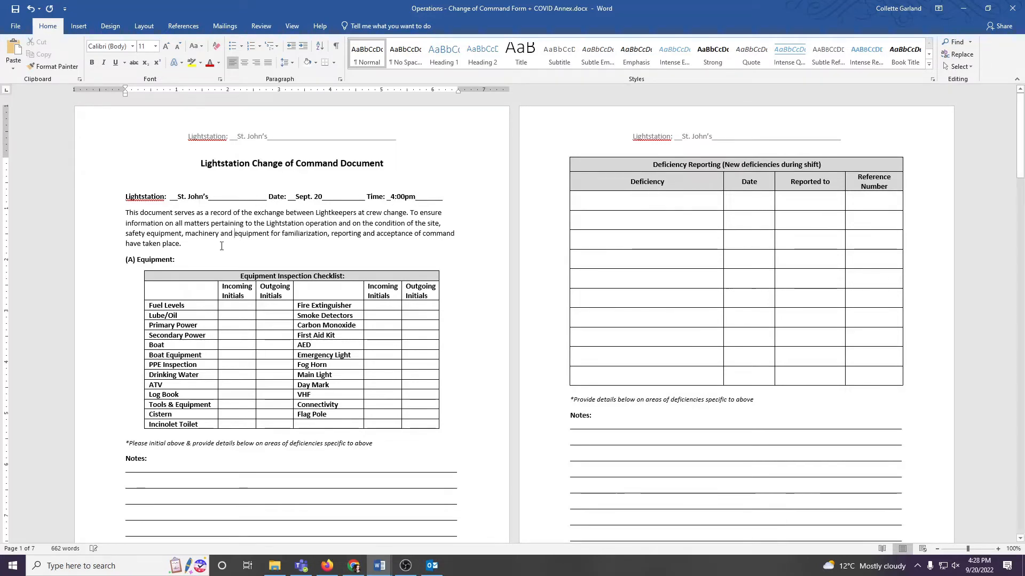
Step: Enter "5,000 litres" in the Incoming Initials cell for Fuel Levels in the Equipment Inspection Checklist
scroll(196, 263, "down", 2)
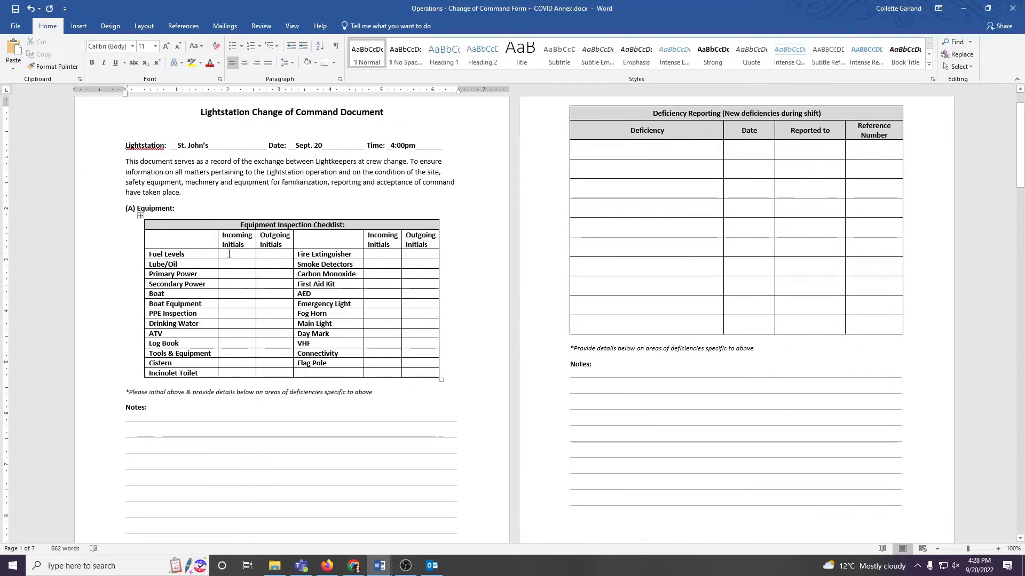
left_click(223, 254)
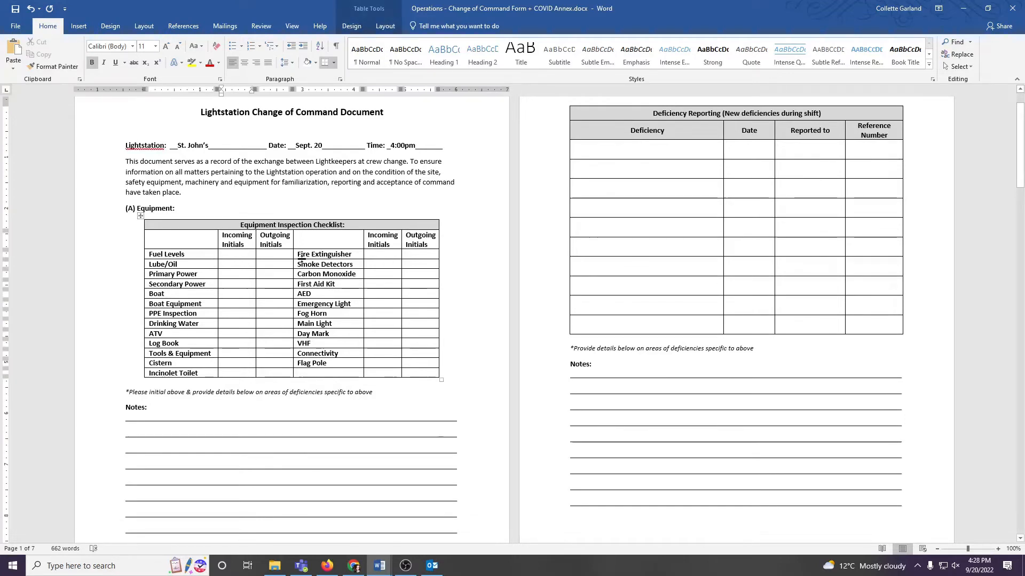
type("5,0")
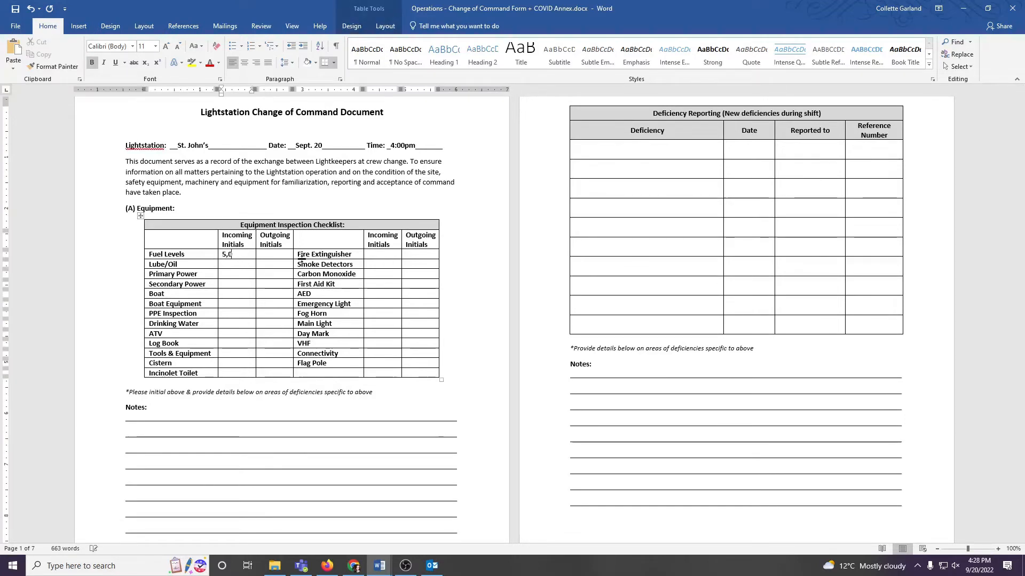
type("00 litres")
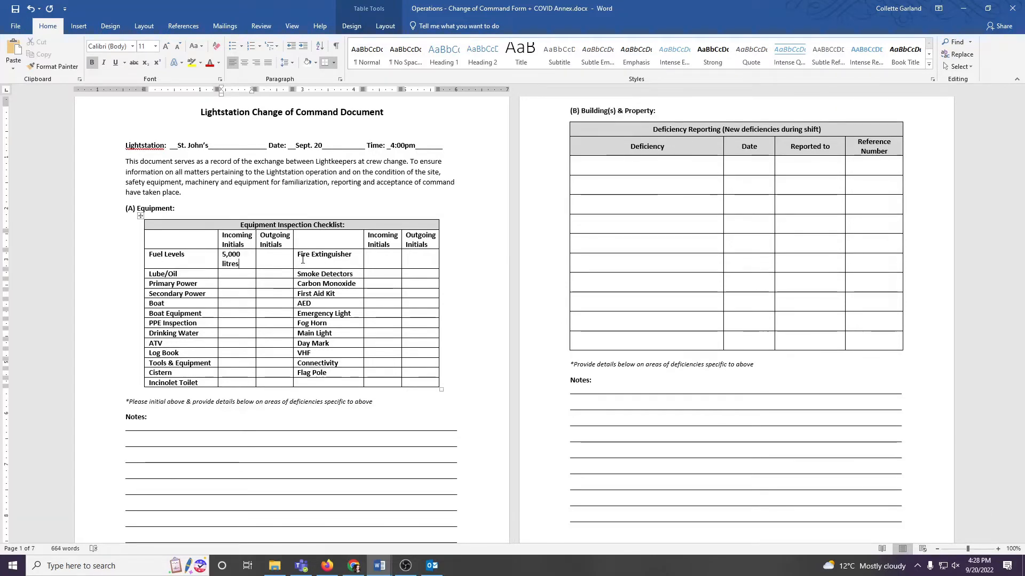
Step: Reduce the font size of the "5,000 litres" entry in the Fuel Levels row to 9
triple_click(239, 266)
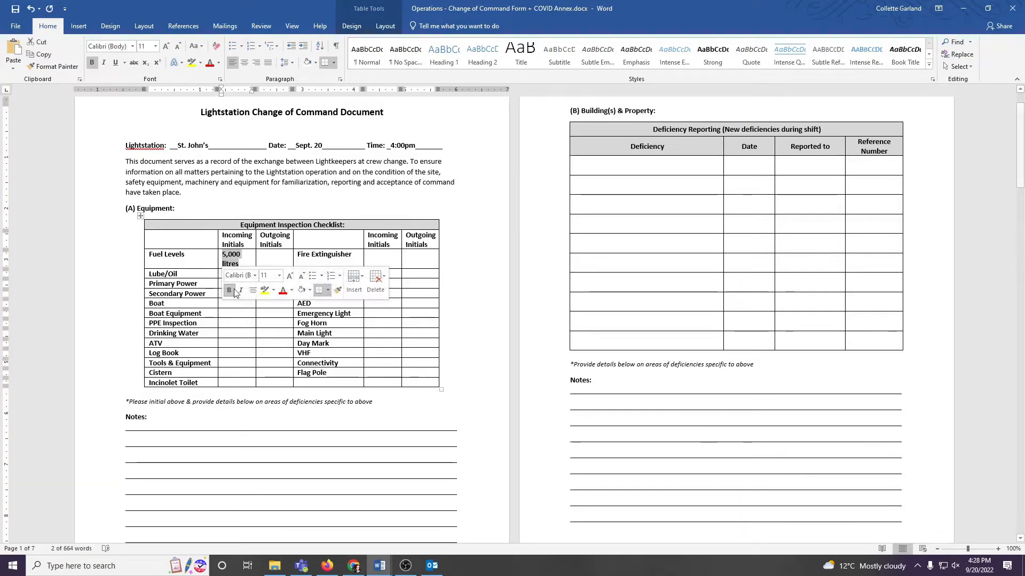
left_click(240, 262)
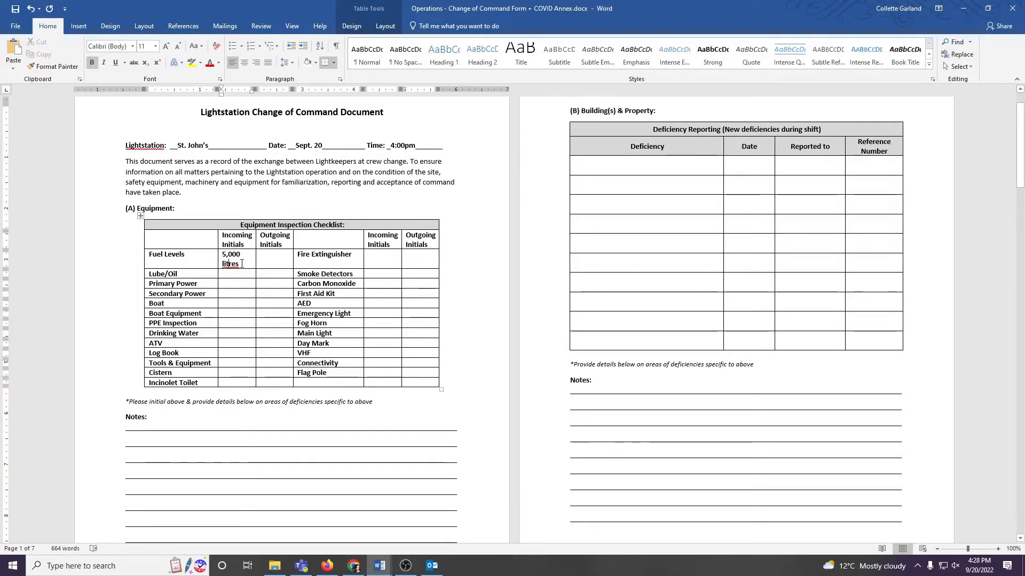
left_click_drag(241, 263, 223, 257)
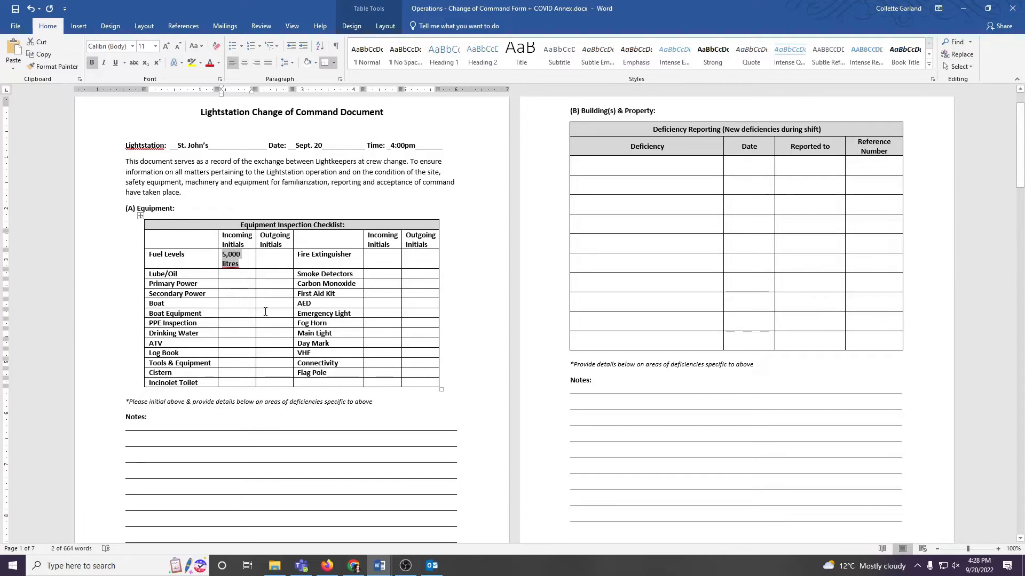
left_click(155, 46)
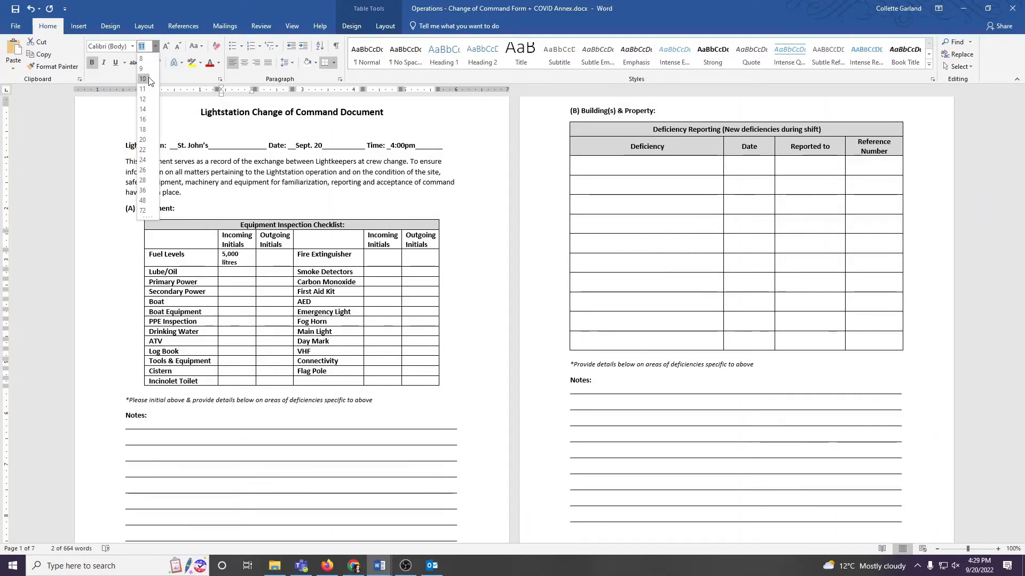
left_click(146, 70)
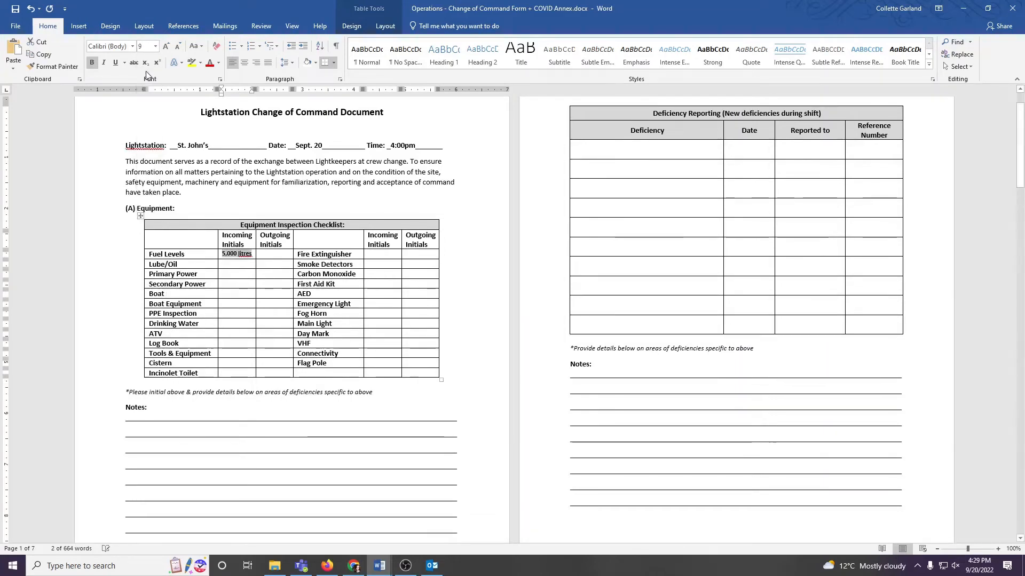
left_click(230, 264)
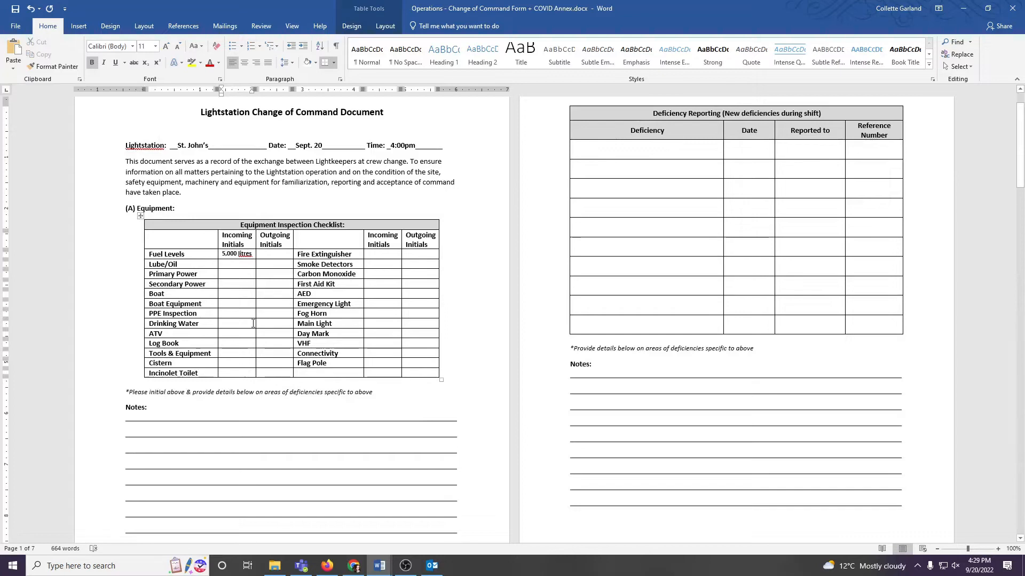
Step: Remove the bold formatting from the "5,000 litres" entry in the Fuel Levels row
left_click(251, 254)
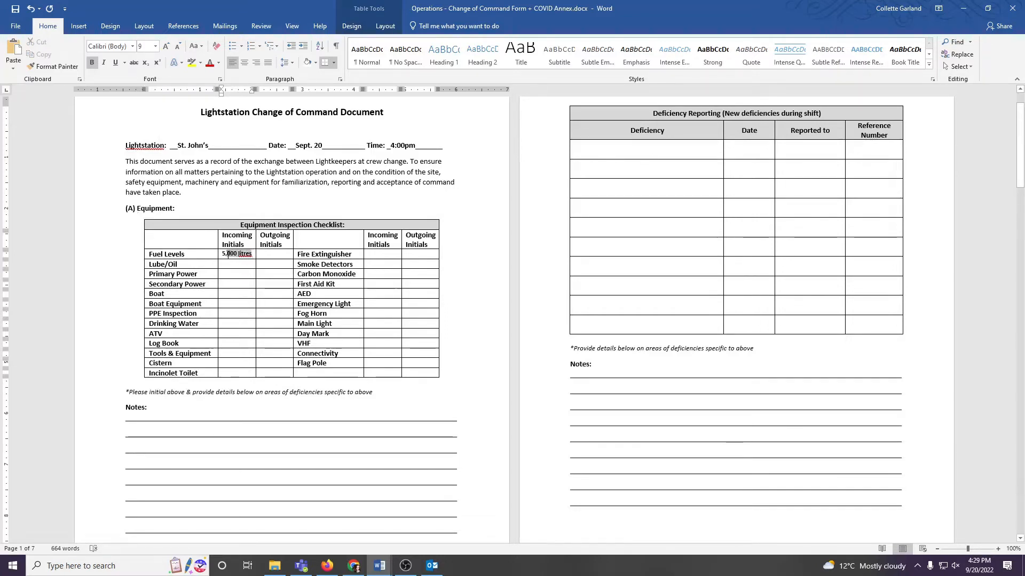
left_click_drag(223, 256, 223, 257)
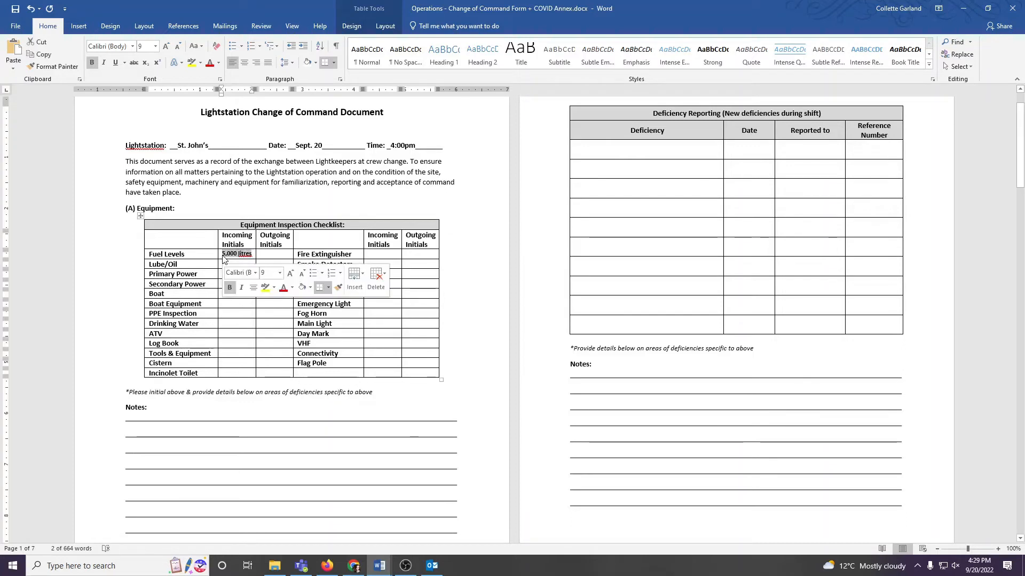
left_click(230, 287)
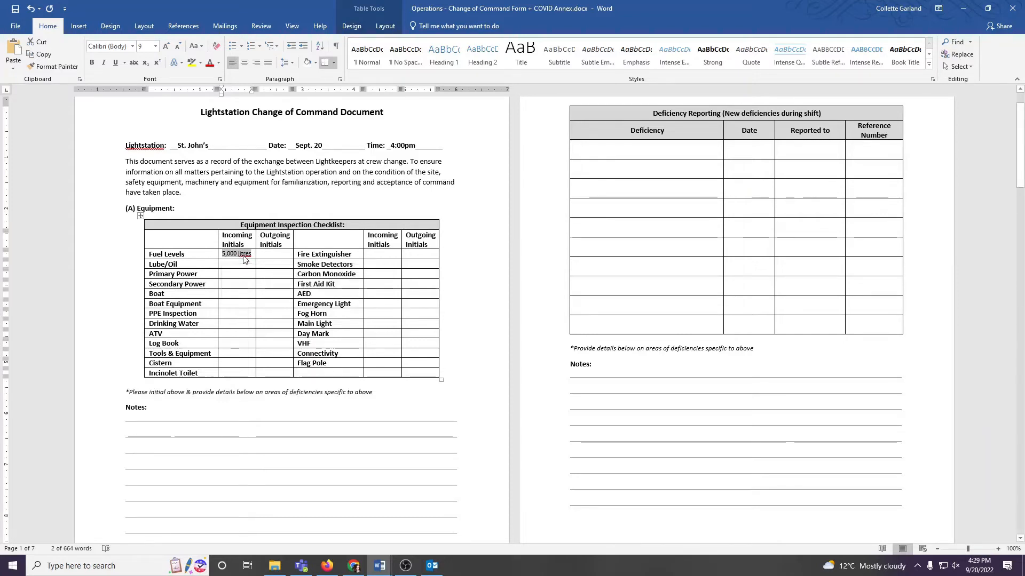
left_click(257, 317)
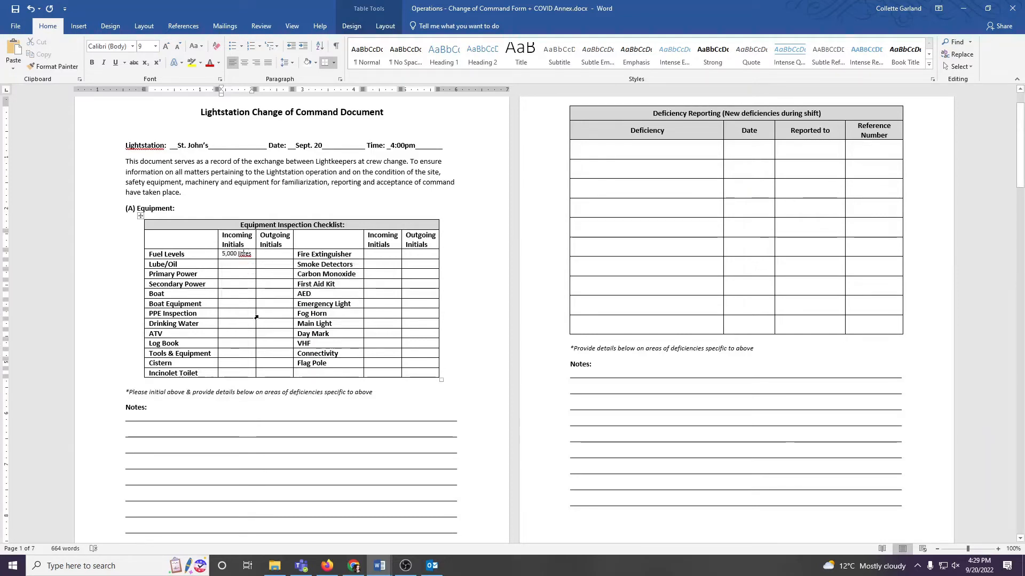
left_click(234, 264)
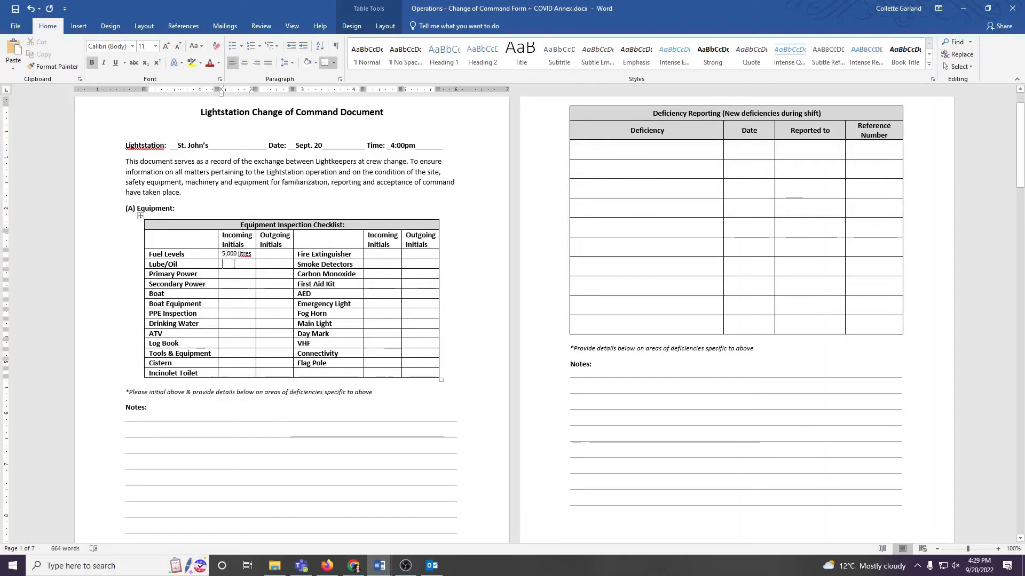
left_click(237, 294)
left_click(237, 314)
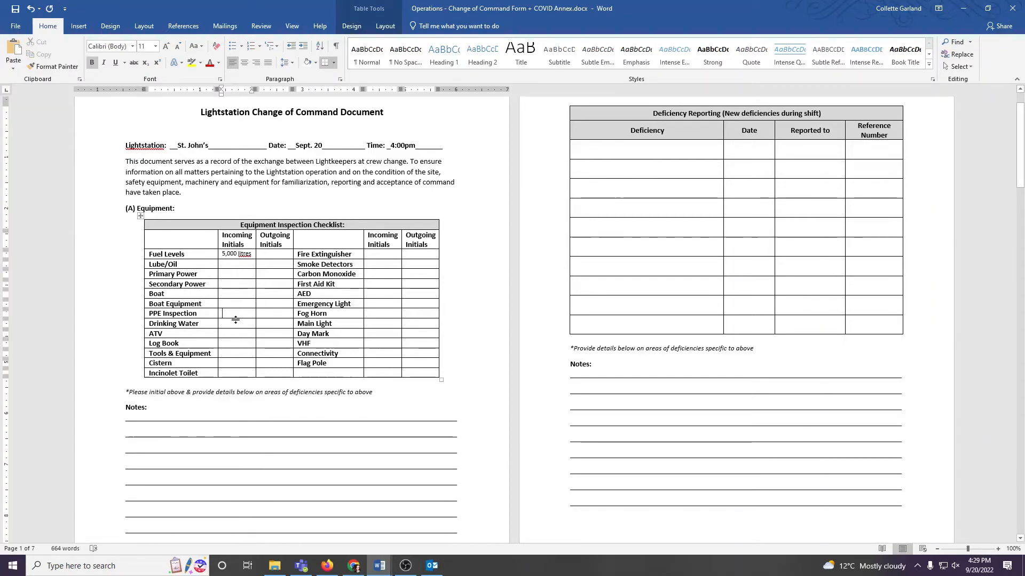
left_click(236, 333)
left_click(233, 355)
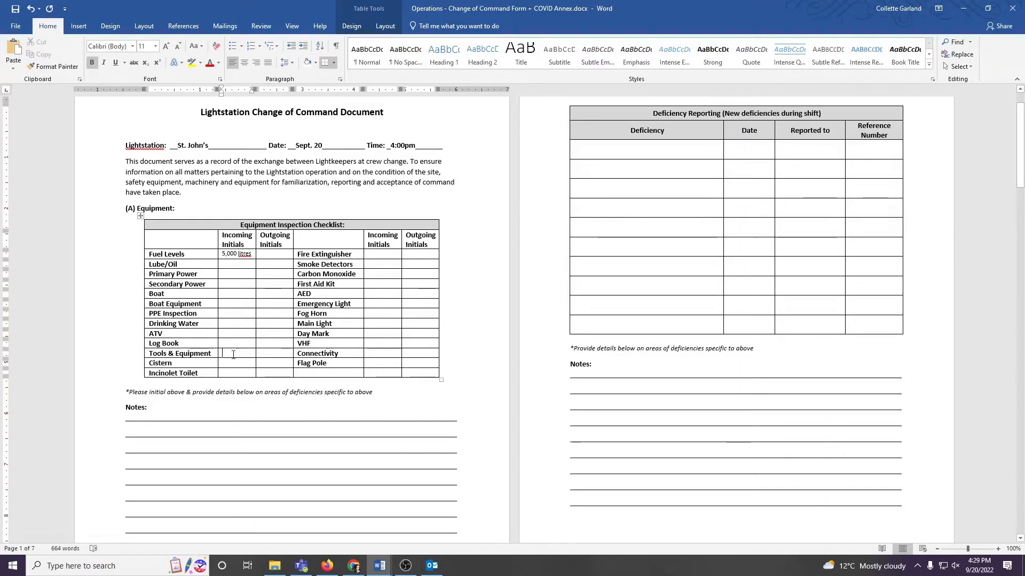
left_click(372, 264)
left_click(372, 277)
left_click(408, 254)
left_click(408, 264)
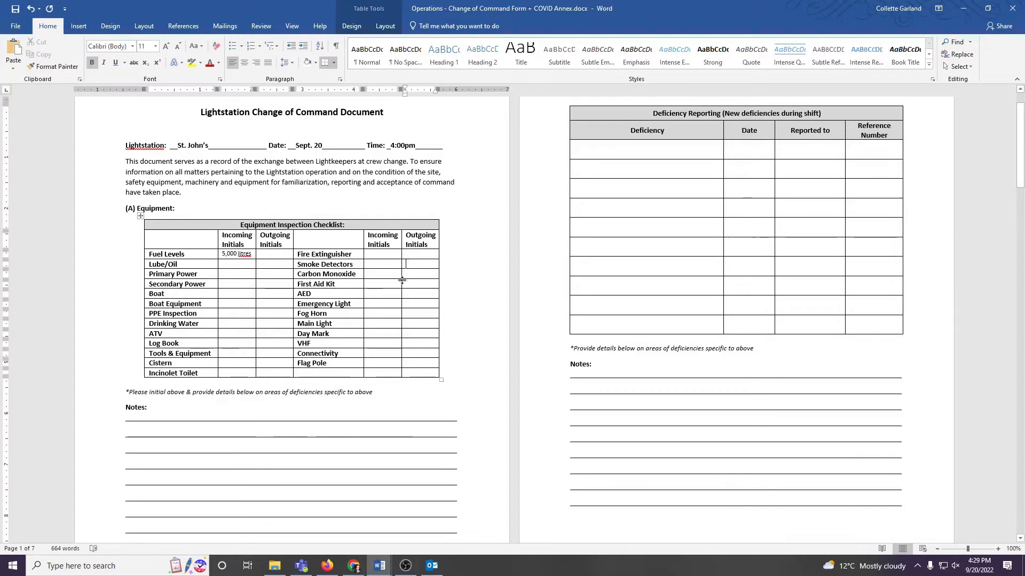
Step: Enter the sample text "iuhrifuherifuhe" on the first Notes line below the equipment checklist and trim the overflowing underscores
scroll(353, 293, "down", 3)
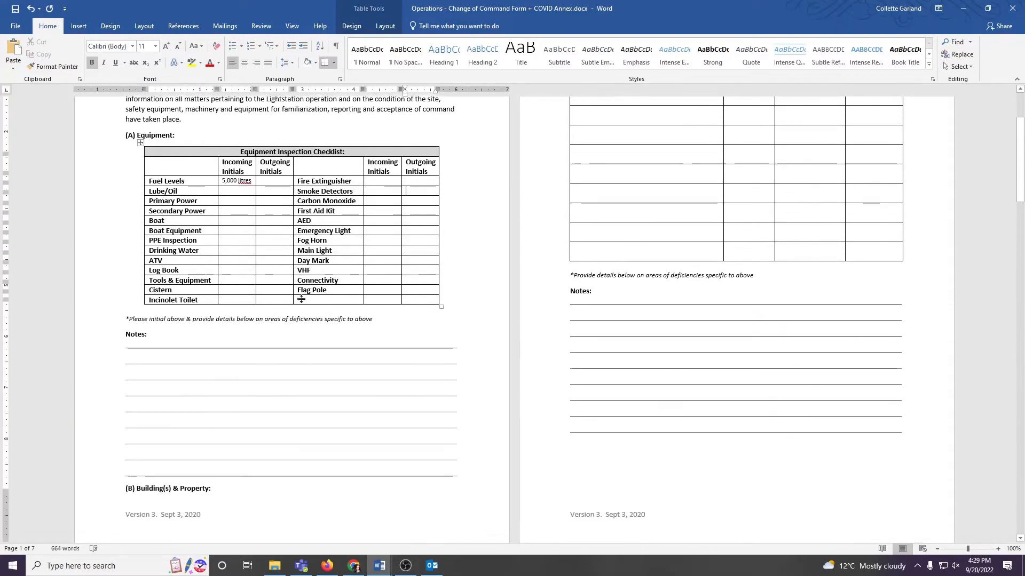
left_click(165, 340)
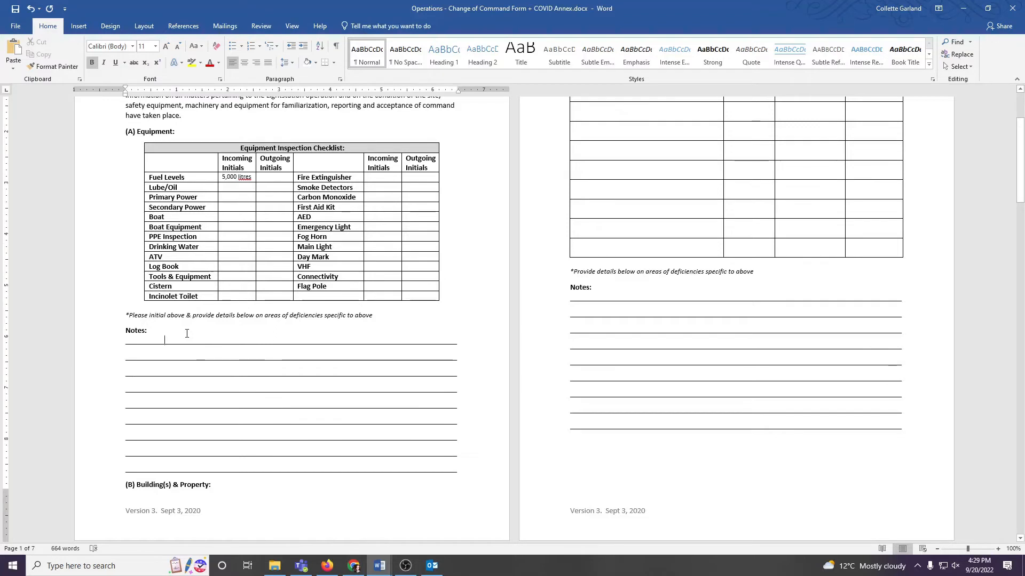
type("iuhrifuherifuhe")
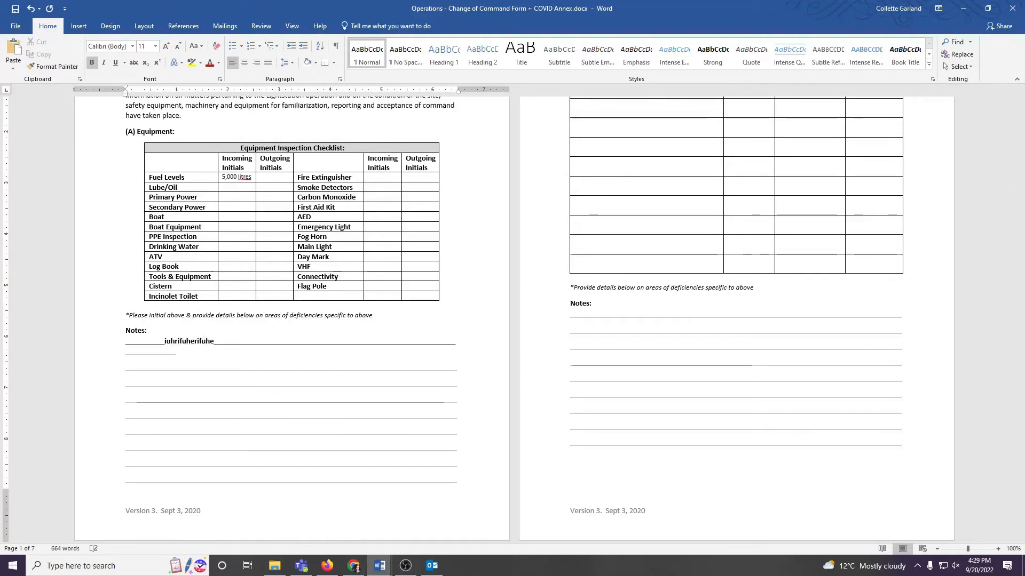
key("Delete")
key("Delete")
key("Delete")
key("Delete")
key("Delete")
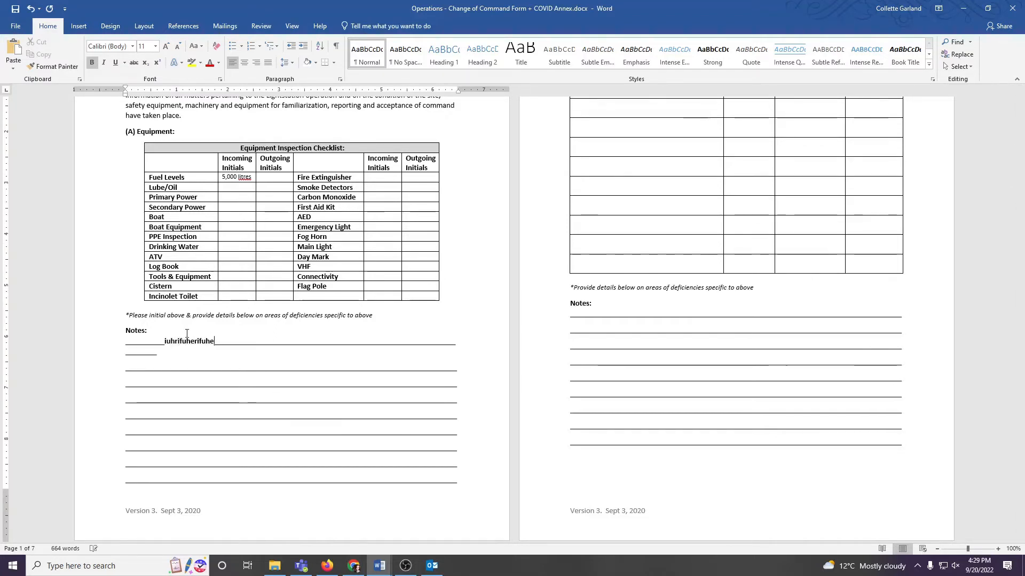
key("Delete")
key("Delete")
key("Delete")
key("Delete")
key("Delete")
key("Delete")
key("Delete")
key("Delete")
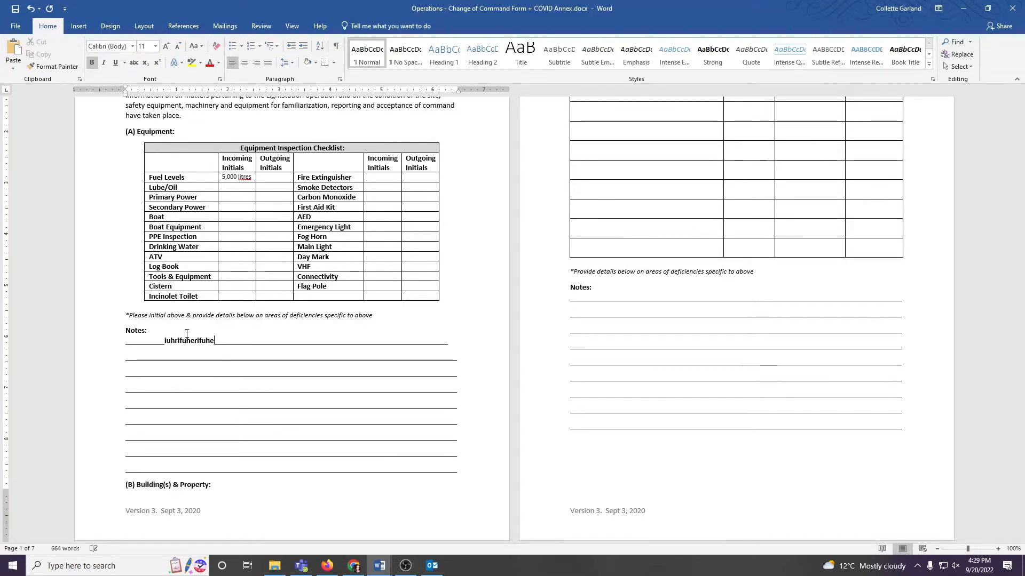
Step: Delete the sample text from the first Notes line below the equipment checklist
key("BackSpace")
key("BackSpace")
key("BackSpace")
key("BackSpace")
key("BackSpace")
key("BackSpace")
key("BackSpace")
key("BackSpace")
key("BackSpace")
key("BackSpace")
key("BackSpace")
key("BackSpace")
key("BackSpace")
key("BackSpace")
key("BackSpace")
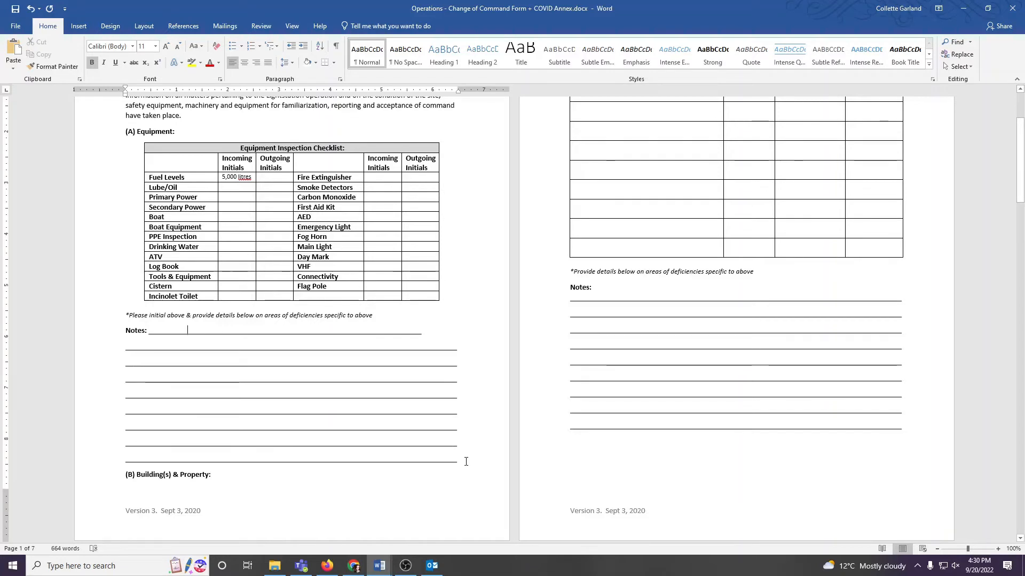
Step: Replace the blank Notes lines below the equipment checklist with the sample text "iueruherghdfgkjhsbuyweruy"
left_click_drag(464, 460, 152, 335)
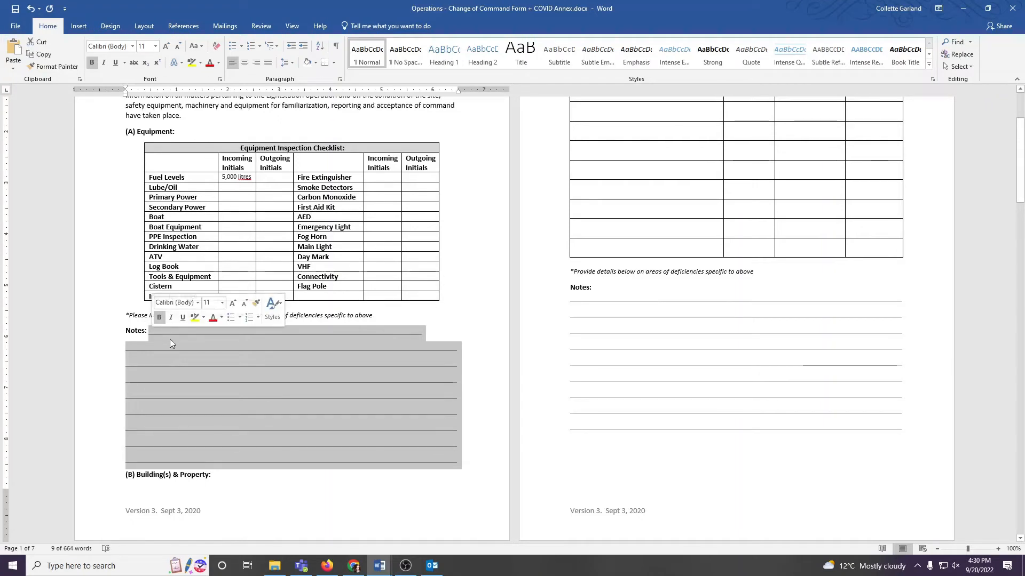
key("Delete")
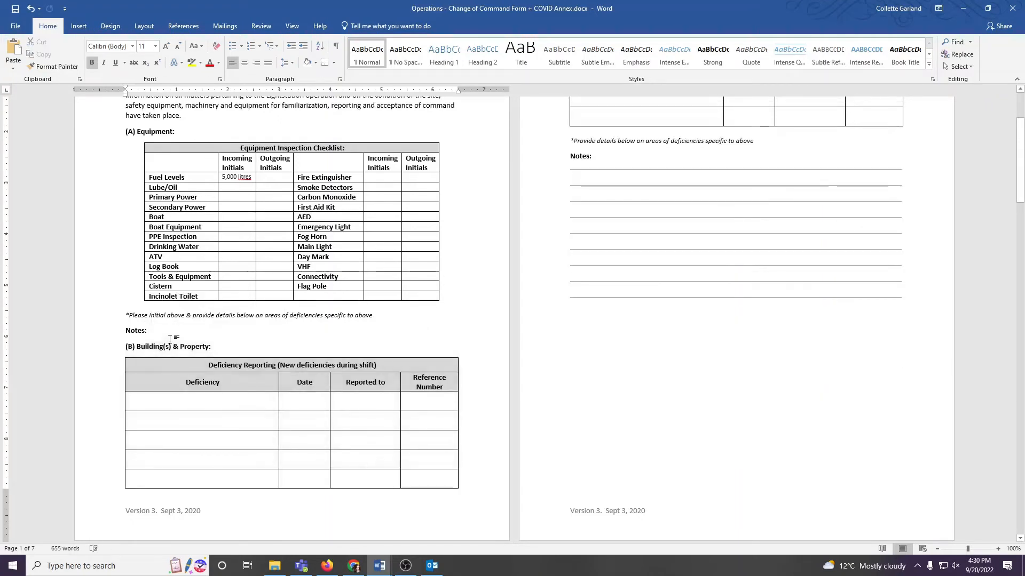
type("iueruherg")
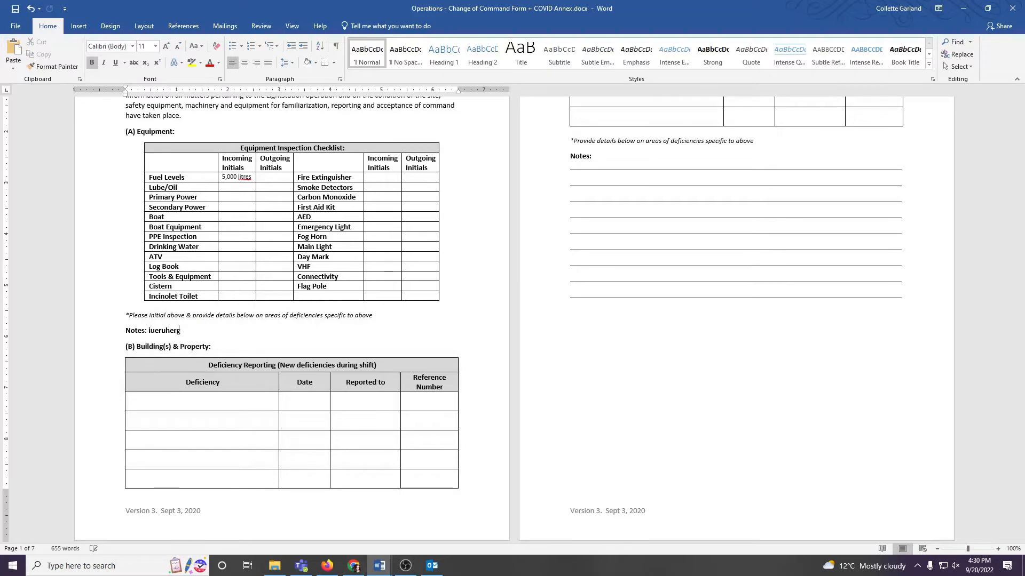
type("hdfgkjhsbuyweruy")
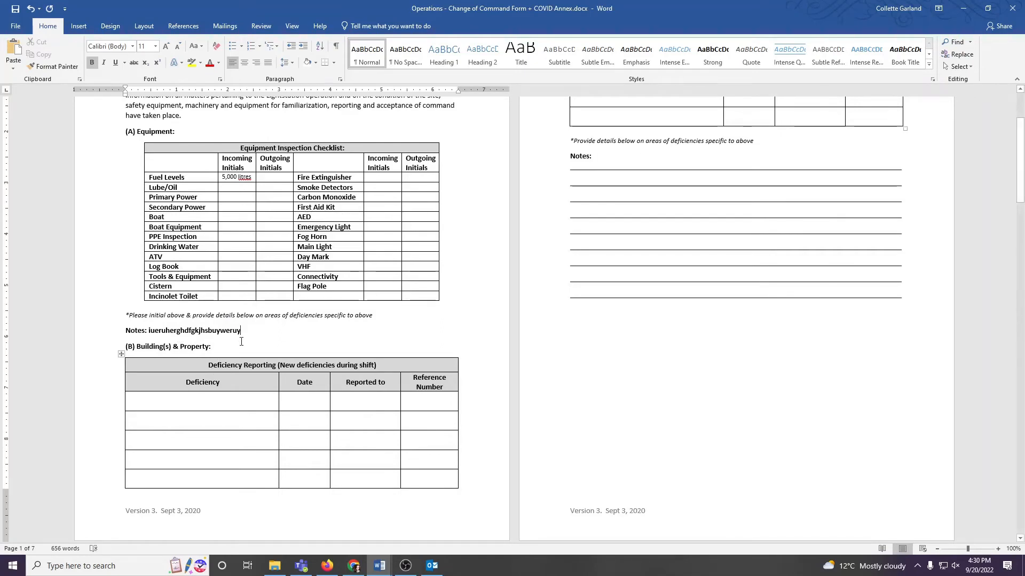
Step: Enter the sample text "iuhiuh" in the Deficiency column of the deficiency reporting table and delete it
left_click(261, 406)
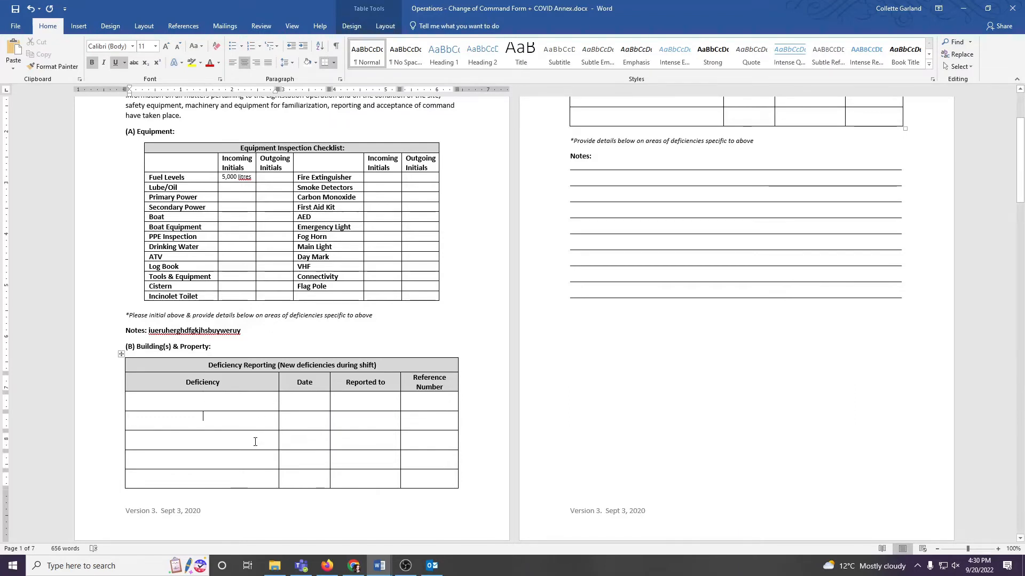
left_click(272, 479)
left_click(214, 405)
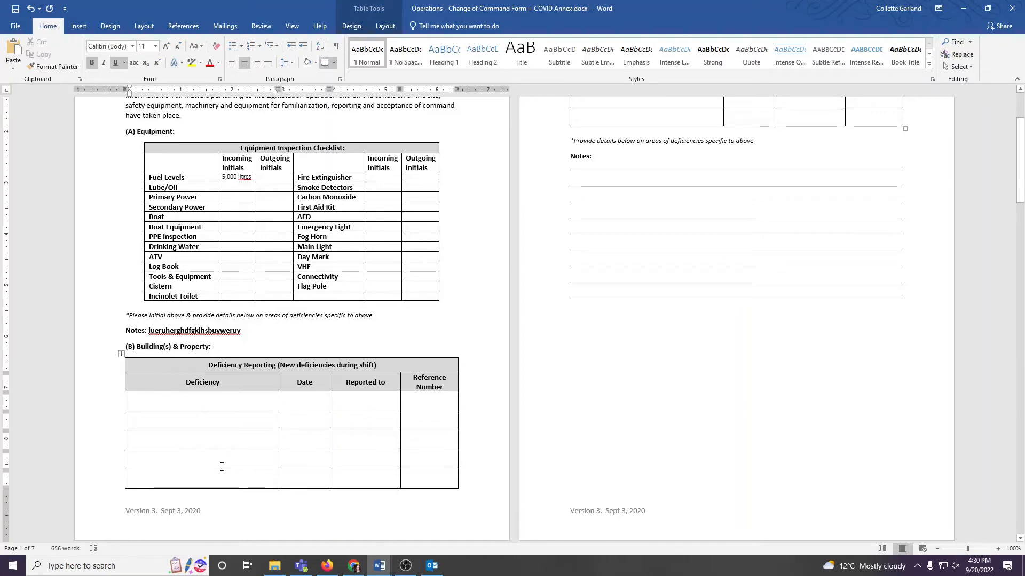
type("iuhiuh")
key("BackSpace")
key("BackSpace")
key("BackSpace")
key("BackSpace")
key("BackSpace")
key("BackSpace")
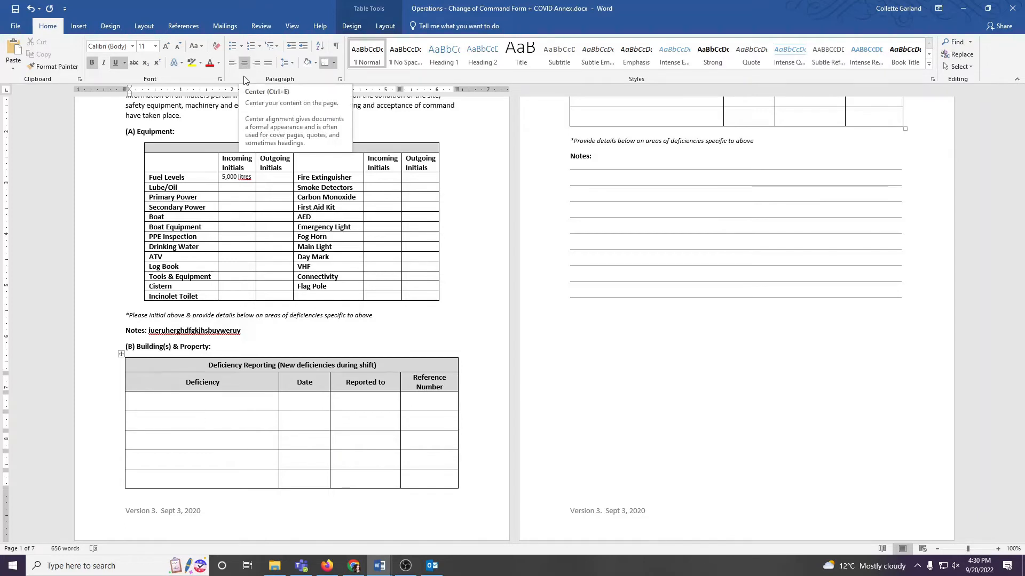
Step: Left-align the second blank Deficiency cell and enter the sample text "ihuiuh", shortened to "ihu"
left_click(232, 63)
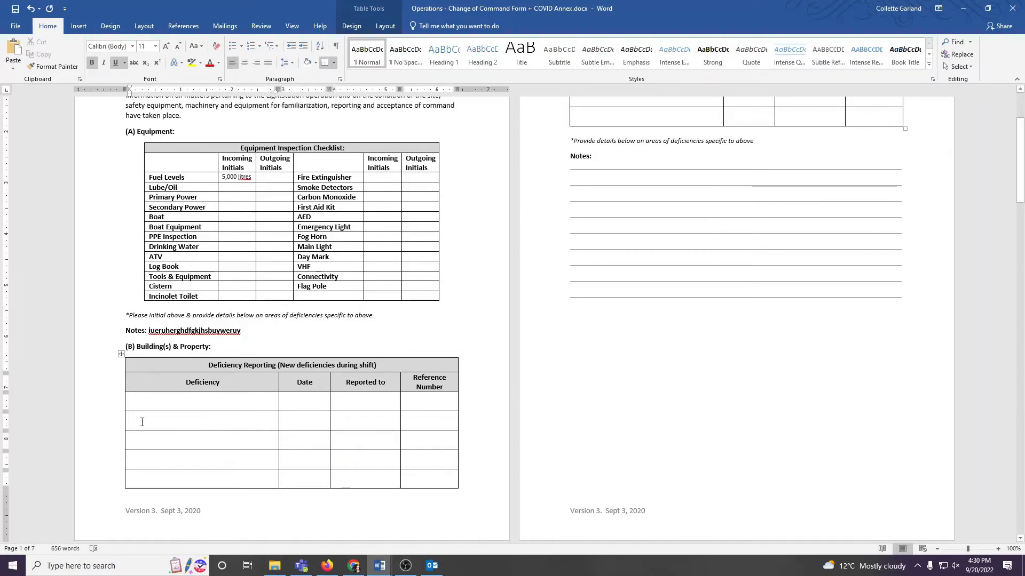
type("ihuiuh")
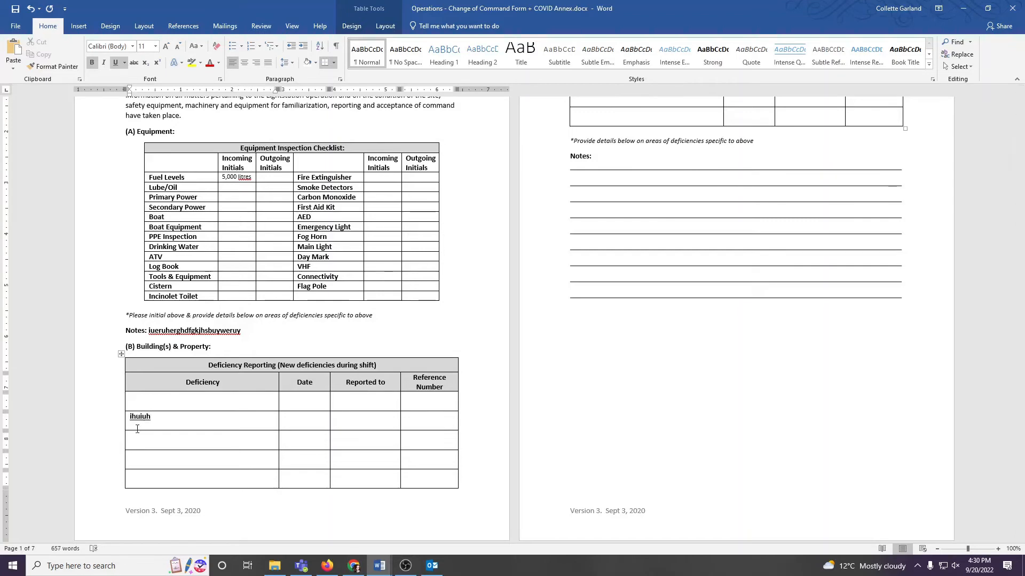
key("BackSpace")
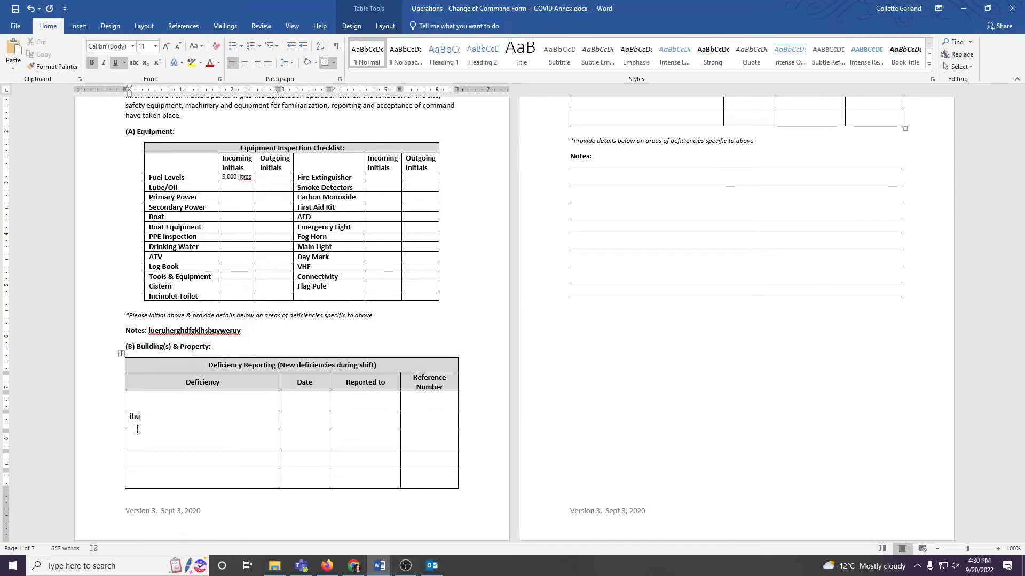
Step: Try centre, right and left alignment on the "ihu" entry in the Deficiency column, ending with it centred
left_click(247, 63)
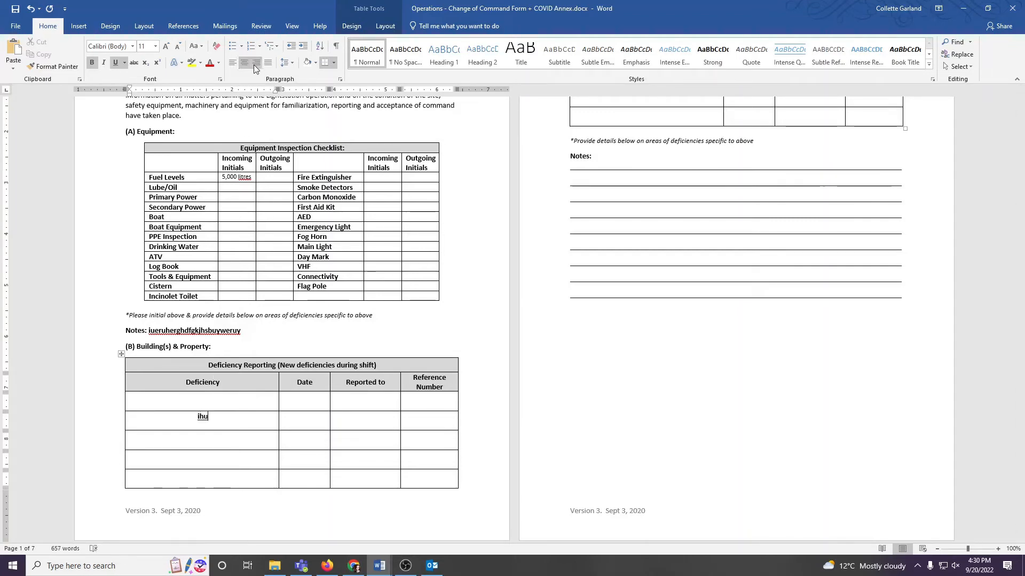
left_click(255, 65)
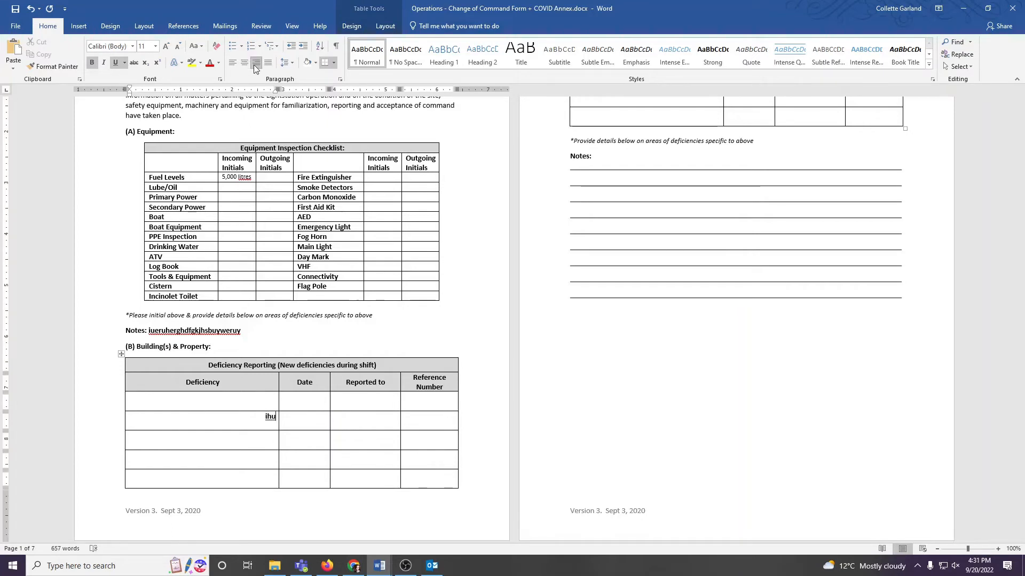
left_click(235, 66)
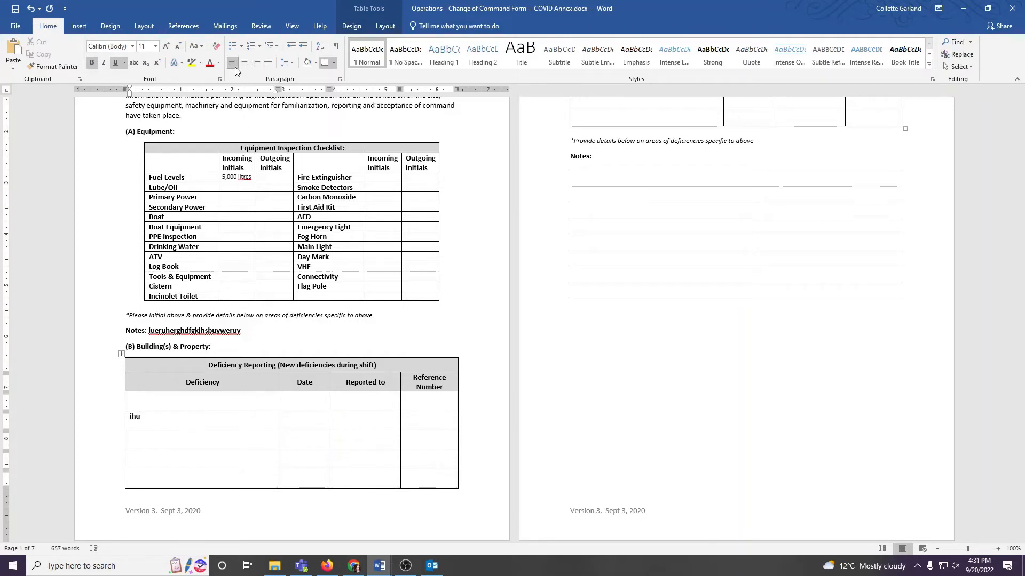
left_click(241, 64)
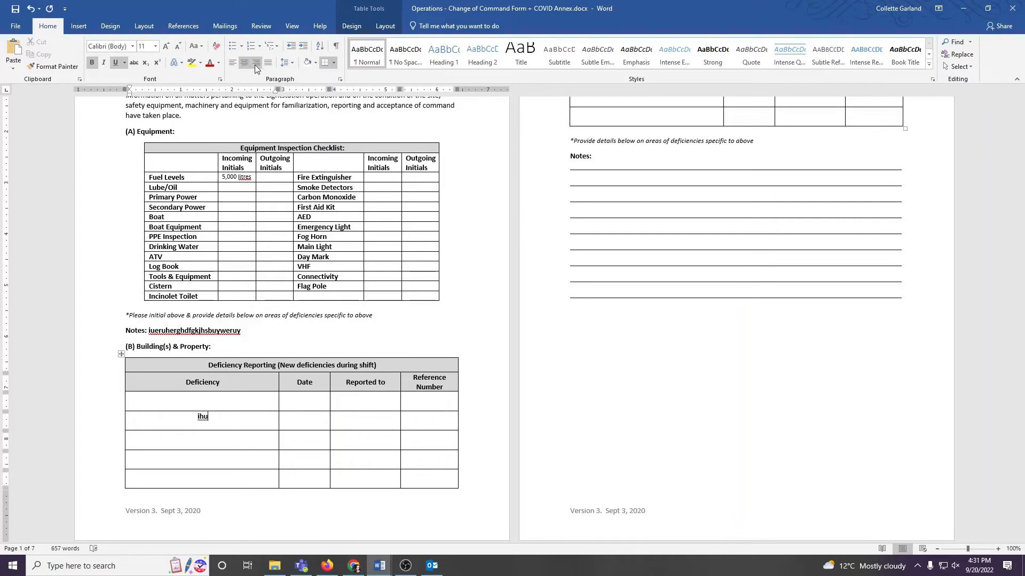
left_click(254, 65)
left_click(244, 63)
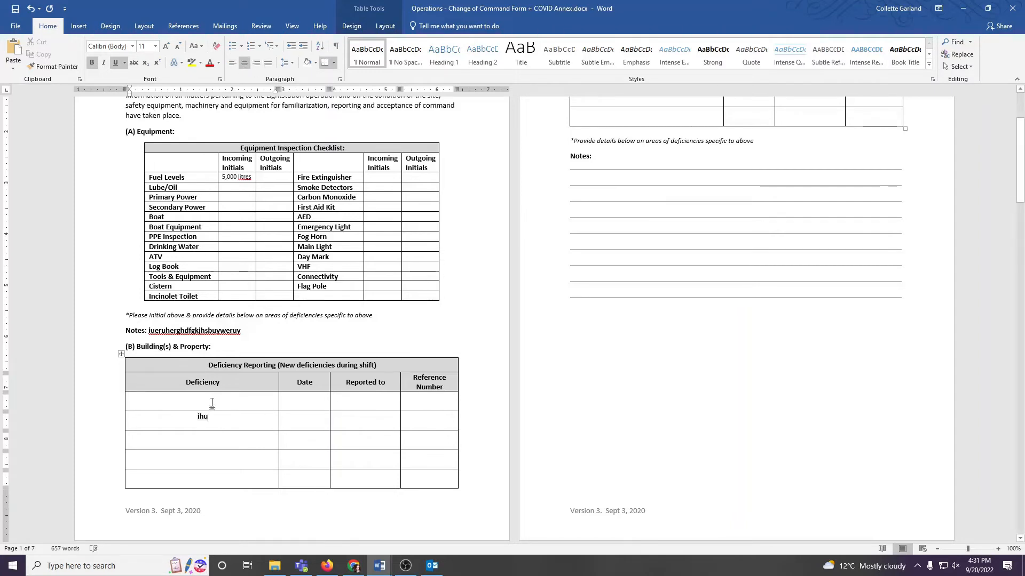
Step: Delete the "ihu" entry from the second blank row of the Deficiency column
key("BackSpace")
key("BackSpace")
key("BackSpace")
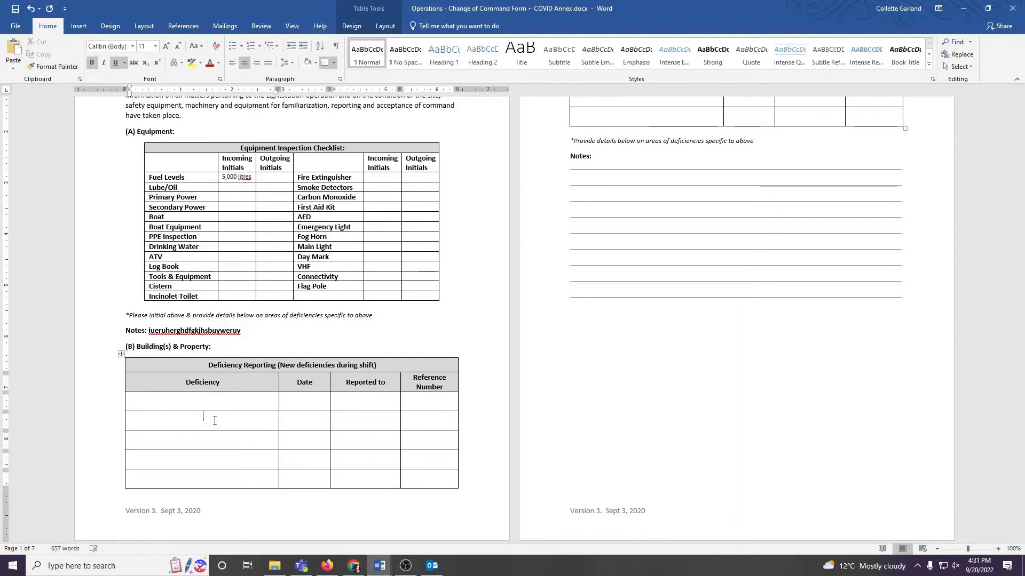
Step: Examine the continuation rows of the deficiency reporting table and the Notes lines on page 2
scroll(643, 354, "down", 4)
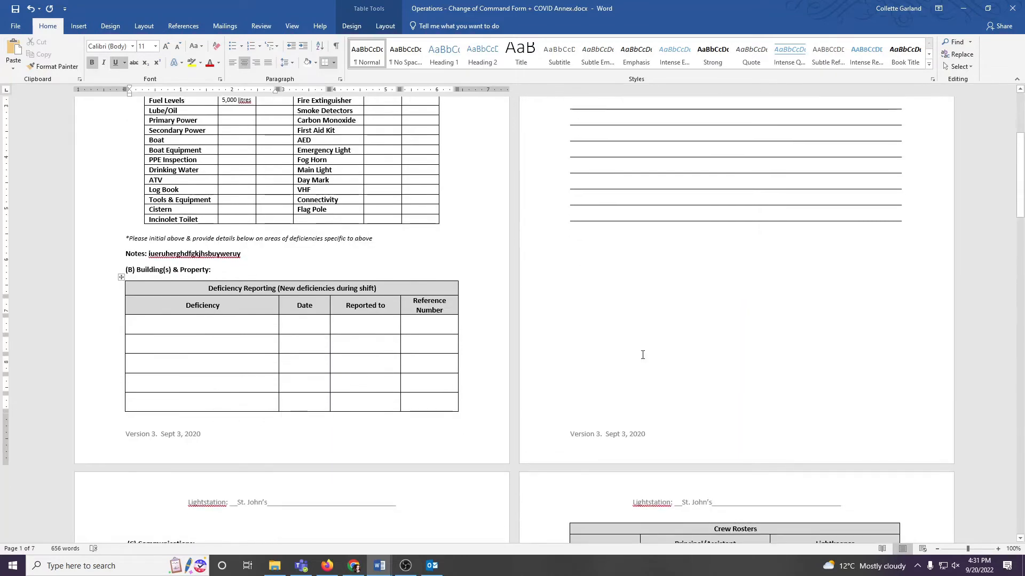
scroll(654, 336, "up", 4)
scroll(656, 340, "up", 4)
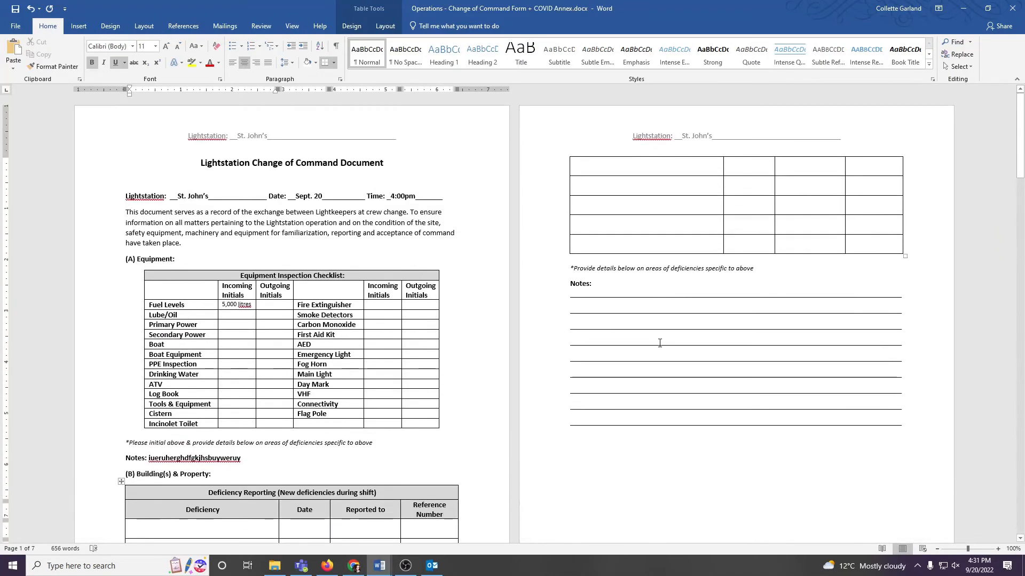
left_click(664, 170)
left_click(665, 185)
left_click(663, 209)
left_click(664, 223)
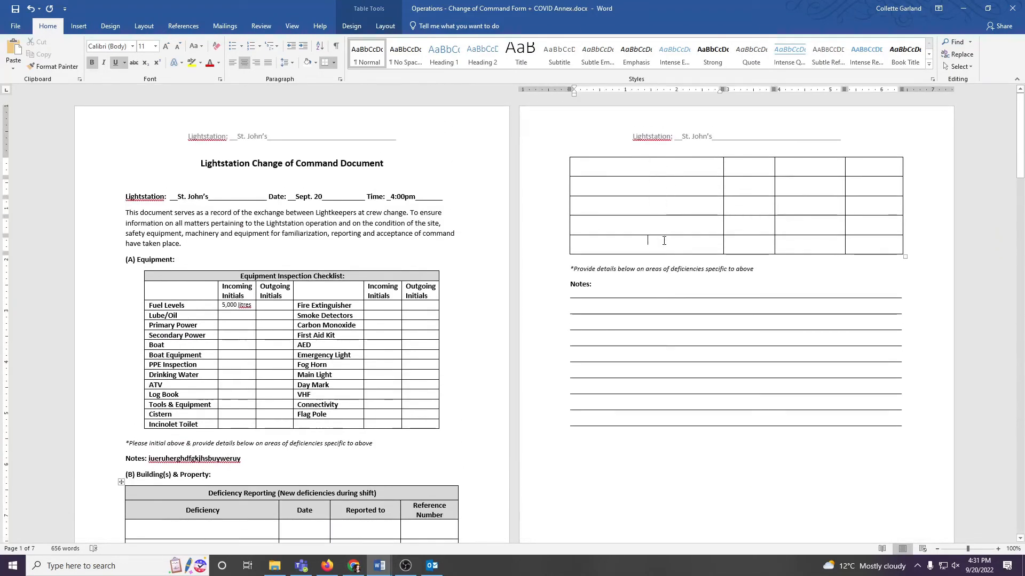
scroll(697, 272, "down", 4)
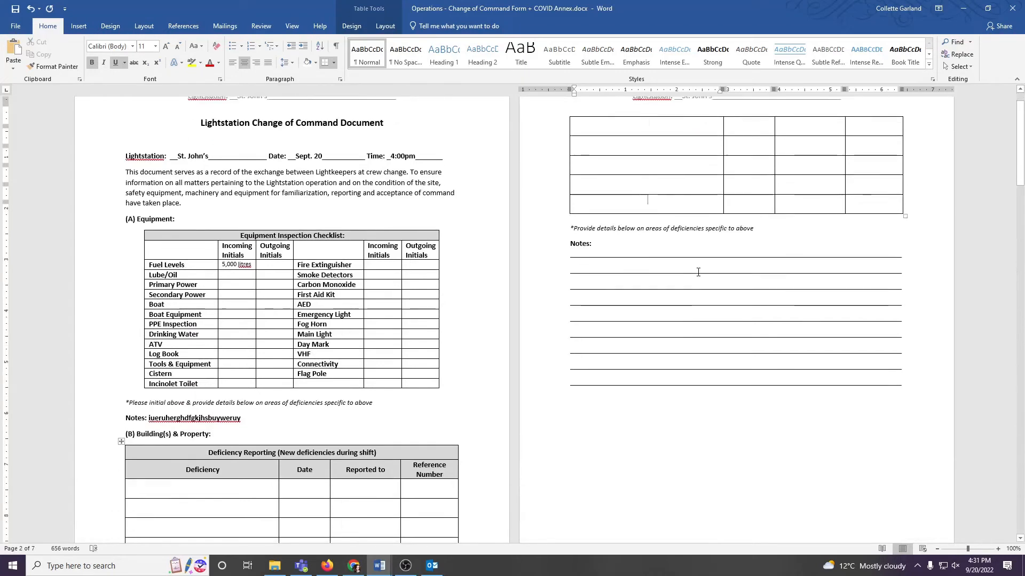
left_click(783, 347)
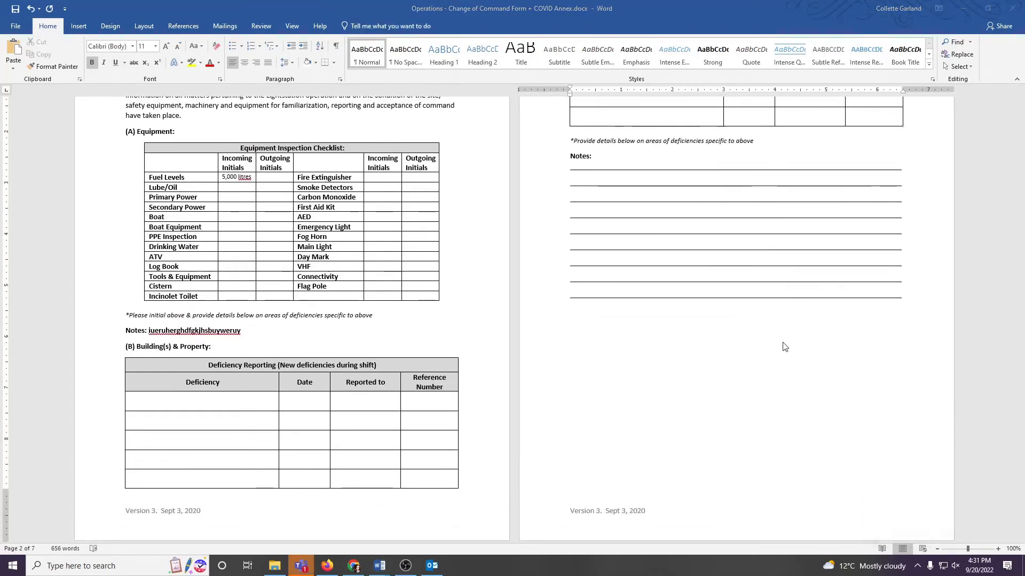
Step: Replace the blank Notes lines below the deficiency table on page 2 with the sample text "iuherituheriuh"
scroll(784, 347, "up", 3)
left_click(640, 244)
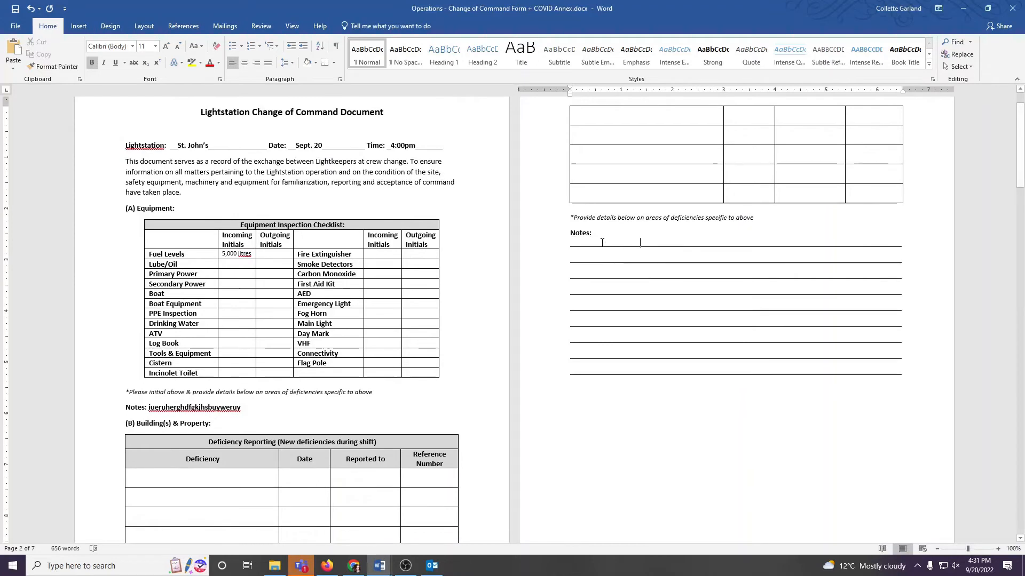
left_click_drag(905, 376, 628, 244)
key("Delete")
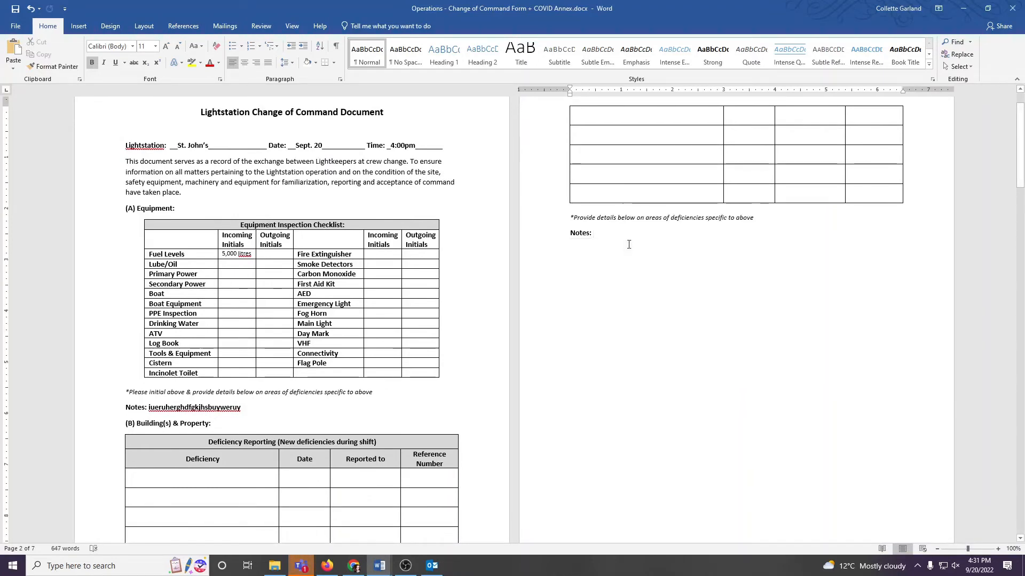
type("iuherituheriuh")
Step: Delete the sample text after the Notes label on page 2
key("BackSpace")
key("BackSpace")
key("BackSpace")
key("BackSpace")
key("BackSpace")
key("BackSpace")
key("BackSpace")
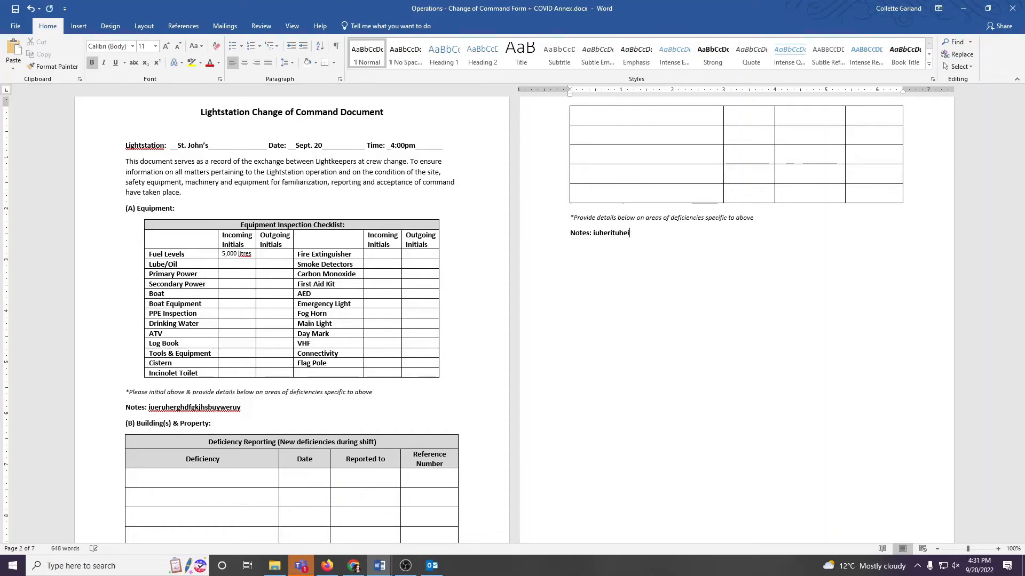
key("BackSpace")
key("BackSpace")
key("BackSpace")
key("BackSpace")
Step: Undo the Notes edits on page 2 back to the original blank lines and clear the selection
scroll(606, 251, "down", 6)
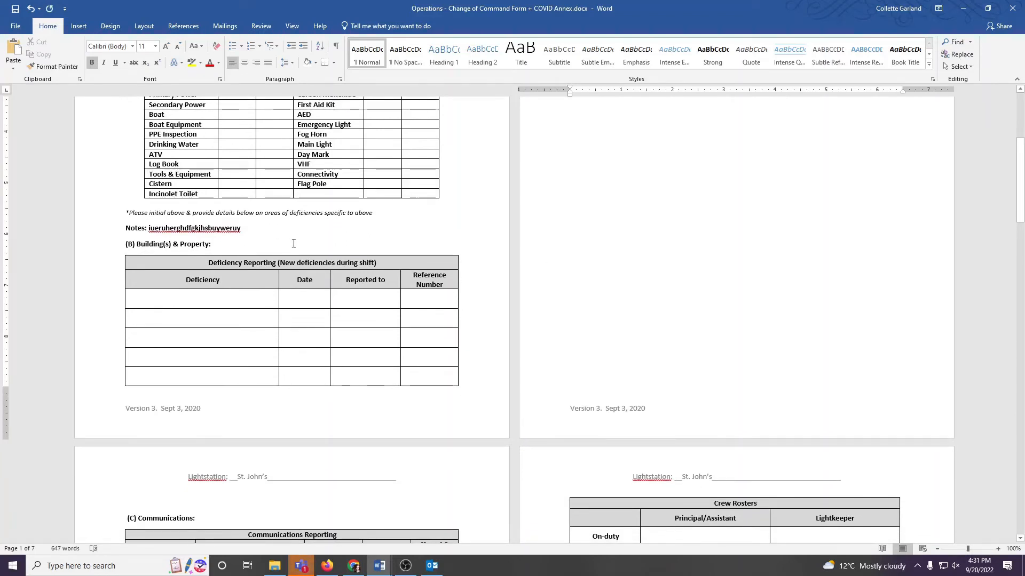
scroll(605, 256, "up", 5)
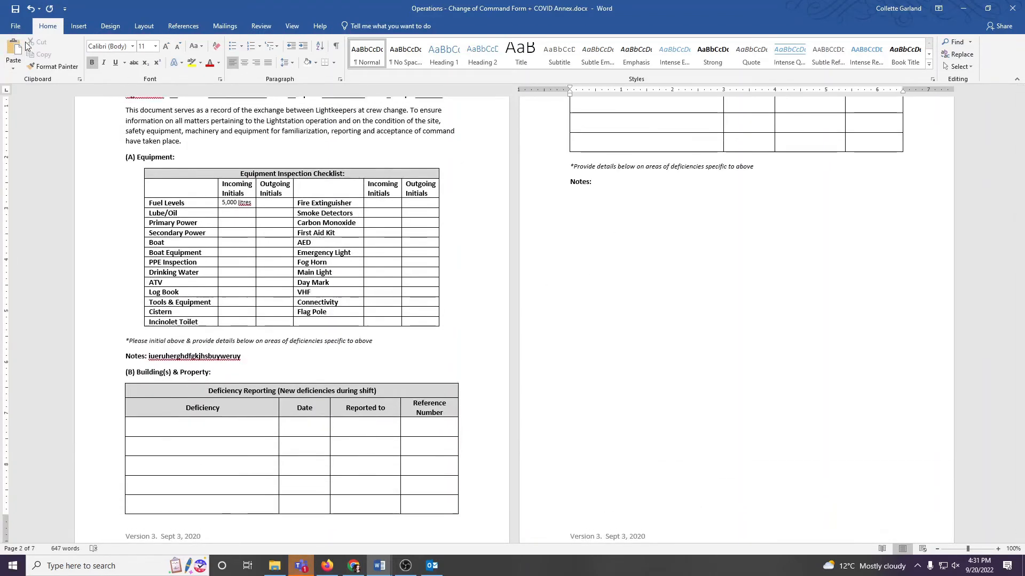
left_click(33, 12)
type("u")
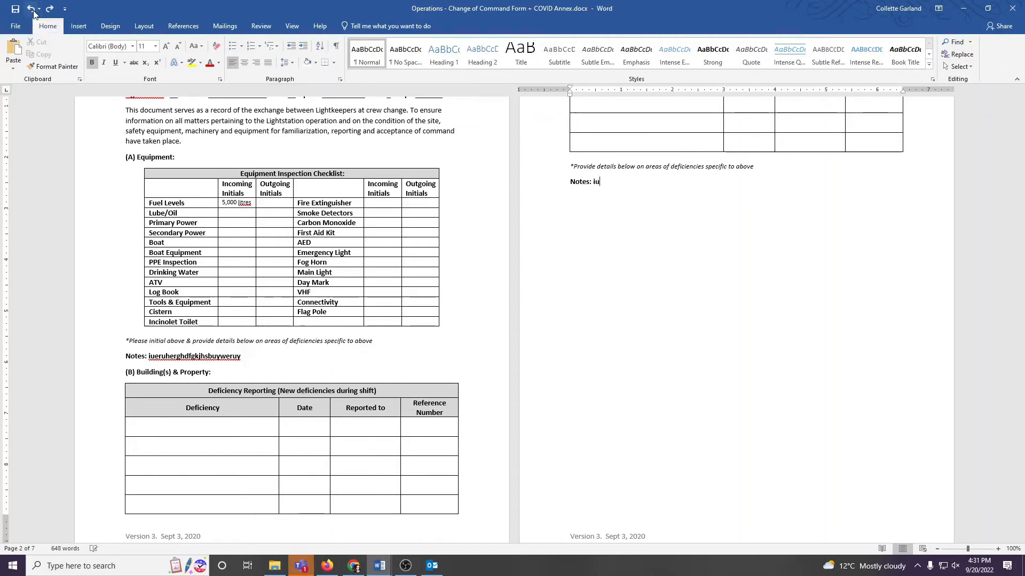
type("herit")
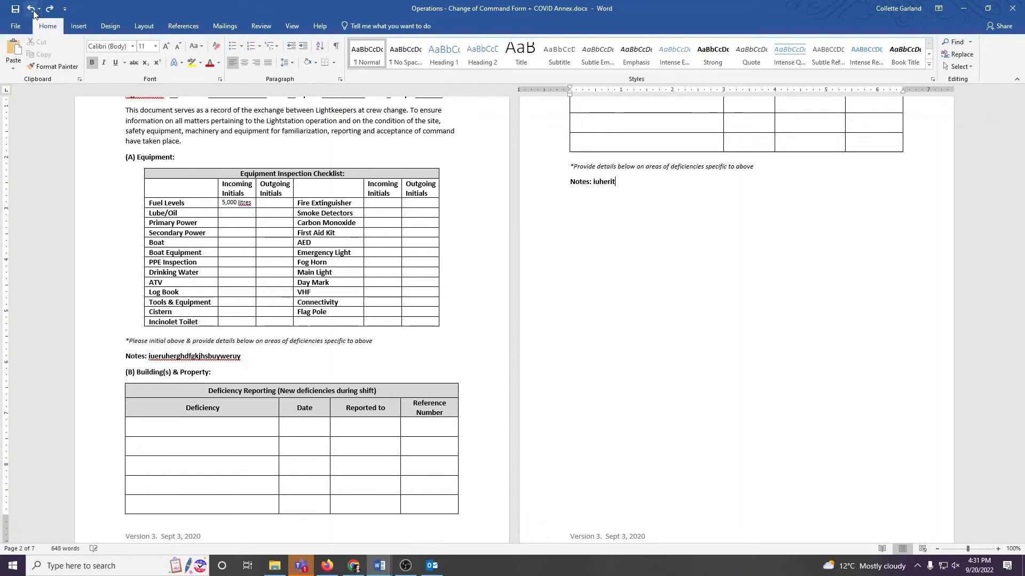
type("uheiruh")
left_click(31, 9)
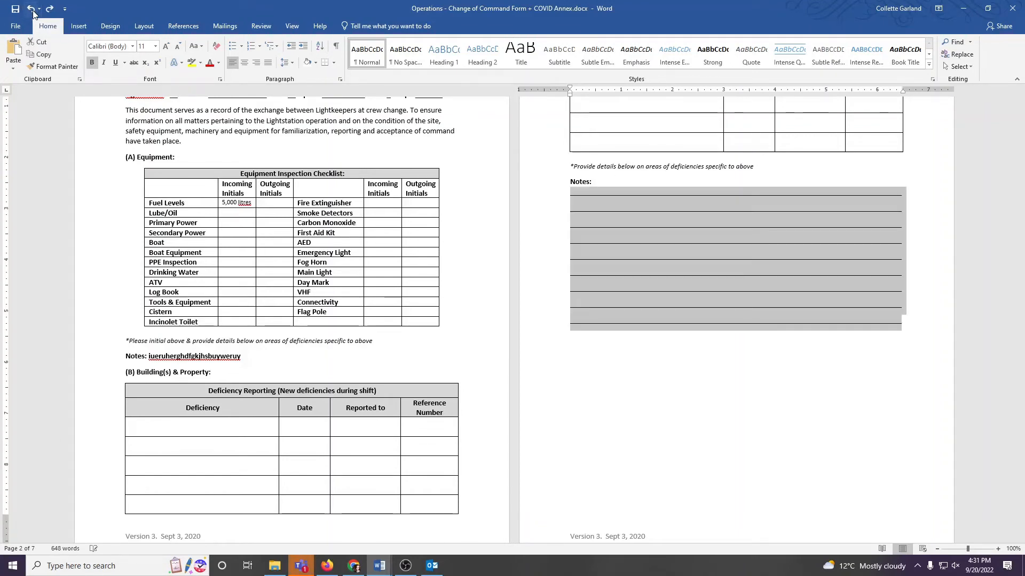
left_click(735, 289)
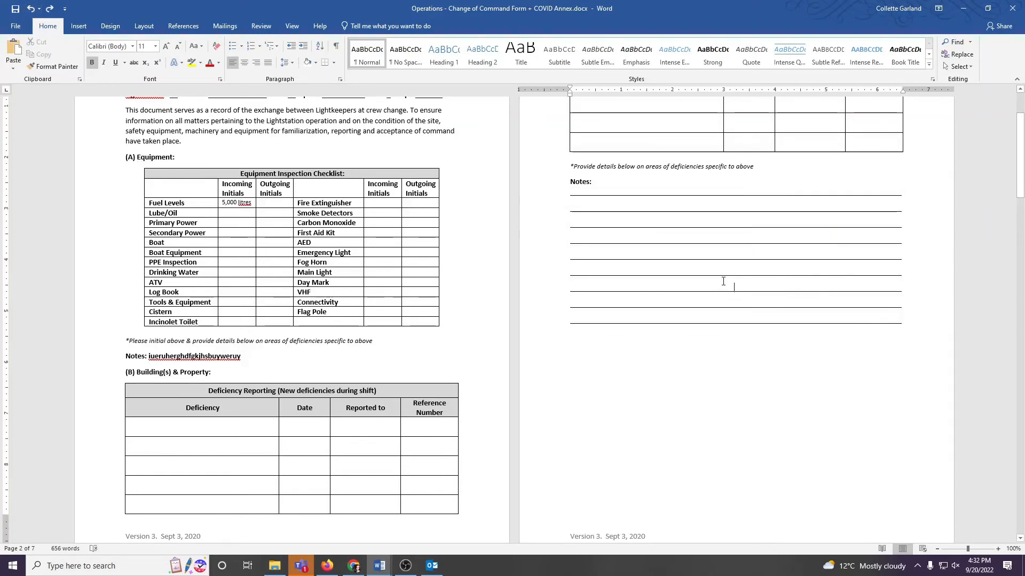
Step: Review the form from the first page through the Communications, Crew and Change of Command sections to the COVID checklist
scroll(696, 269, "up", 3)
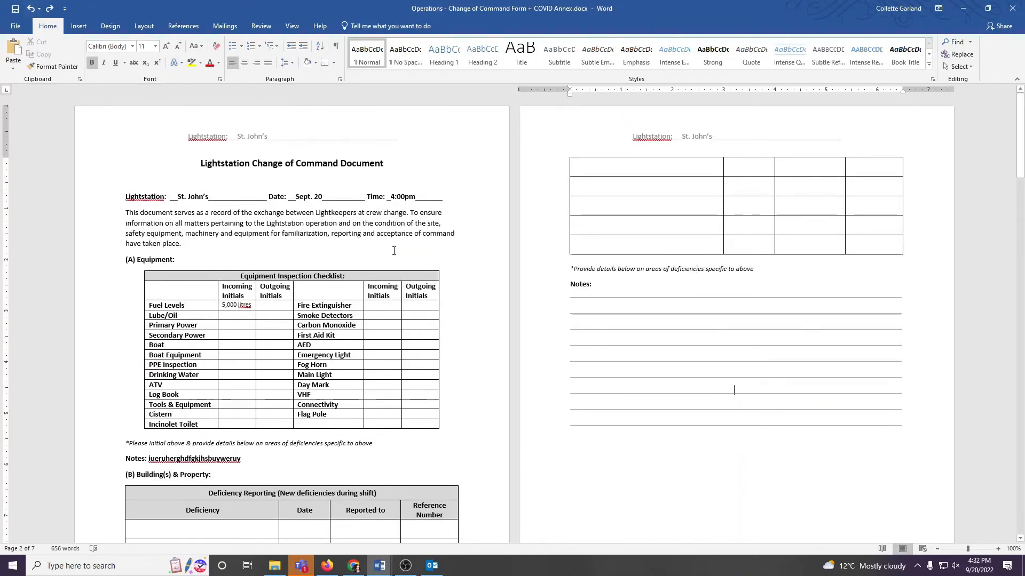
scroll(394, 250, "down", 1)
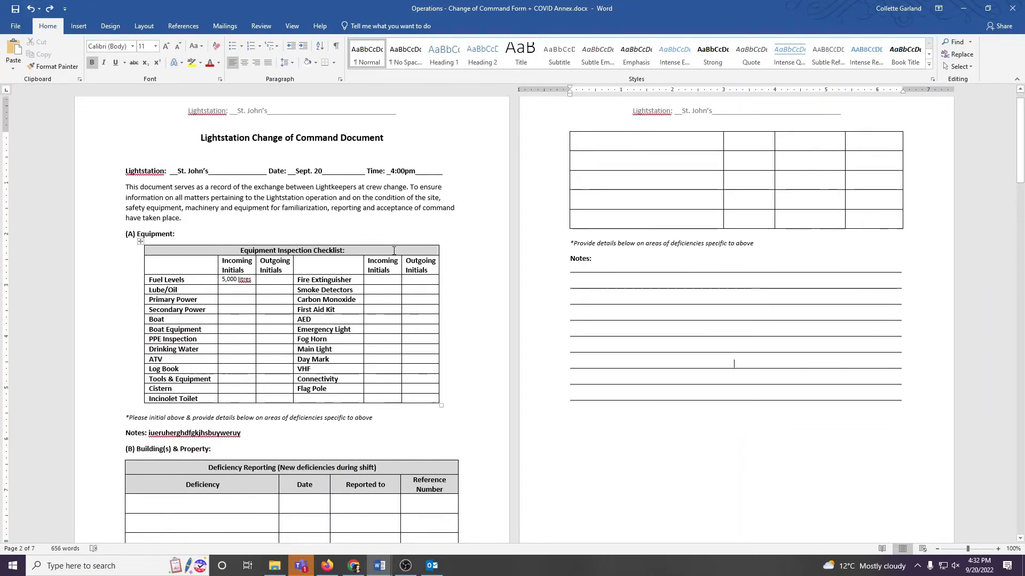
scroll(394, 251, "down", 10)
scroll(394, 251, "down", 10)
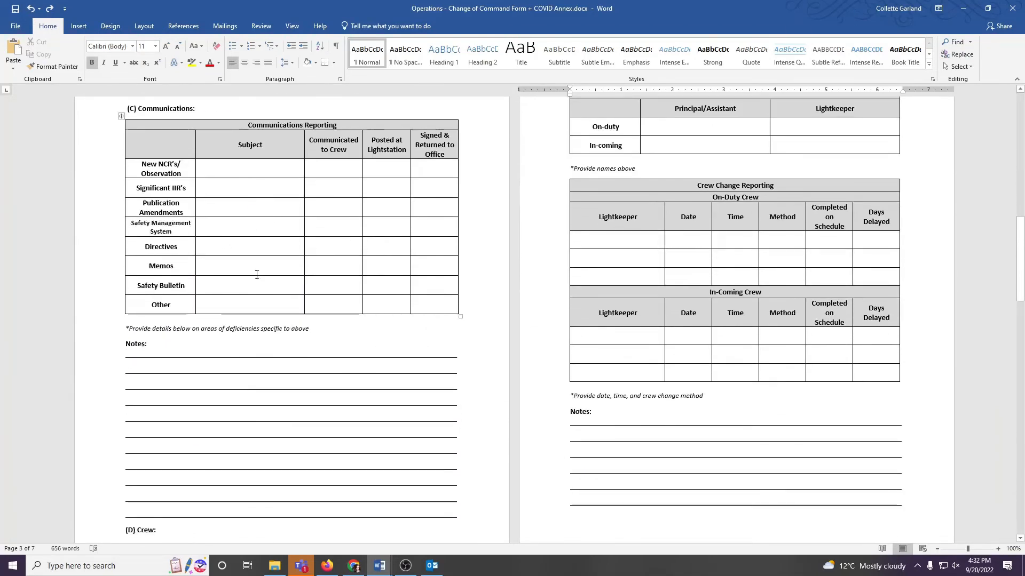
scroll(291, 355, "down", 9)
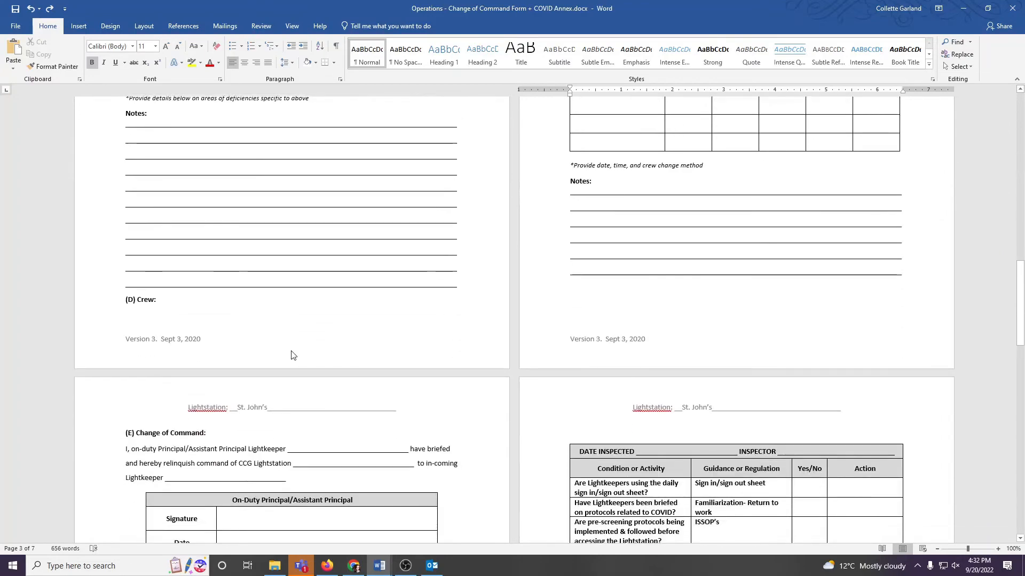
scroll(291, 355, "down", 20)
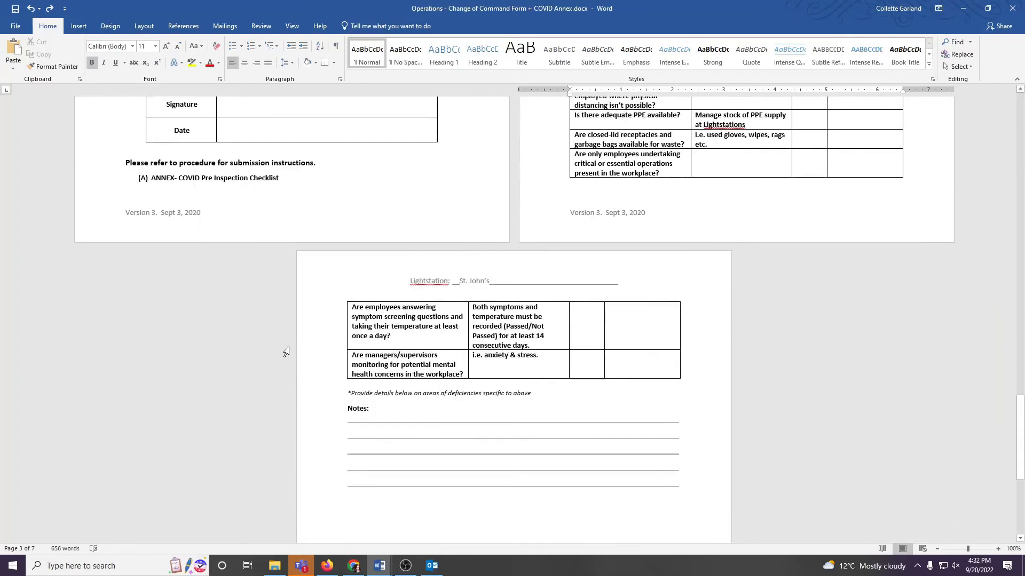
Step: Save the changes to the document "Operations - Change of Command Form + COVID Annex.docx" under its existing name
scroll(286, 353, "down", 7)
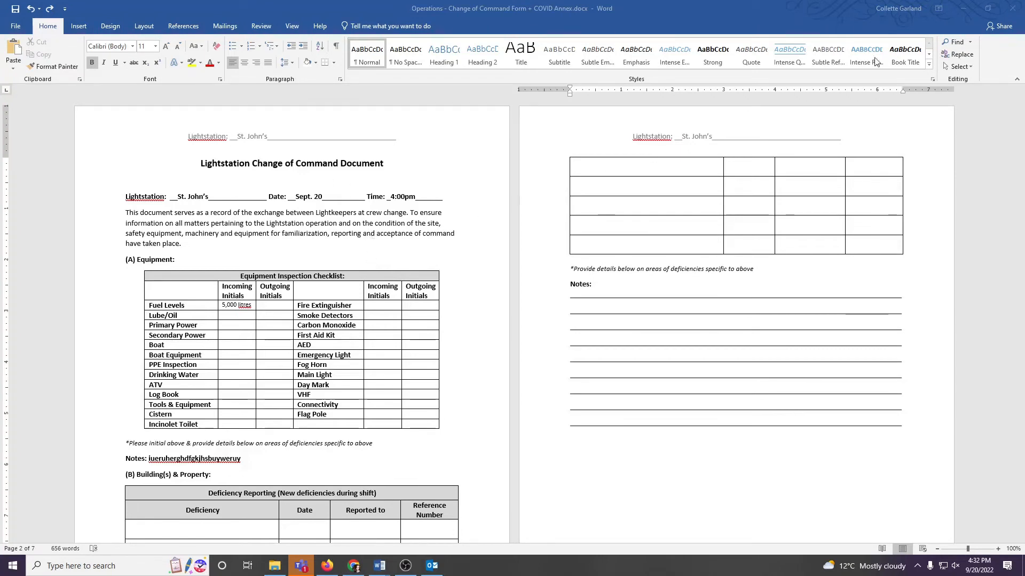
left_click(1013, 12)
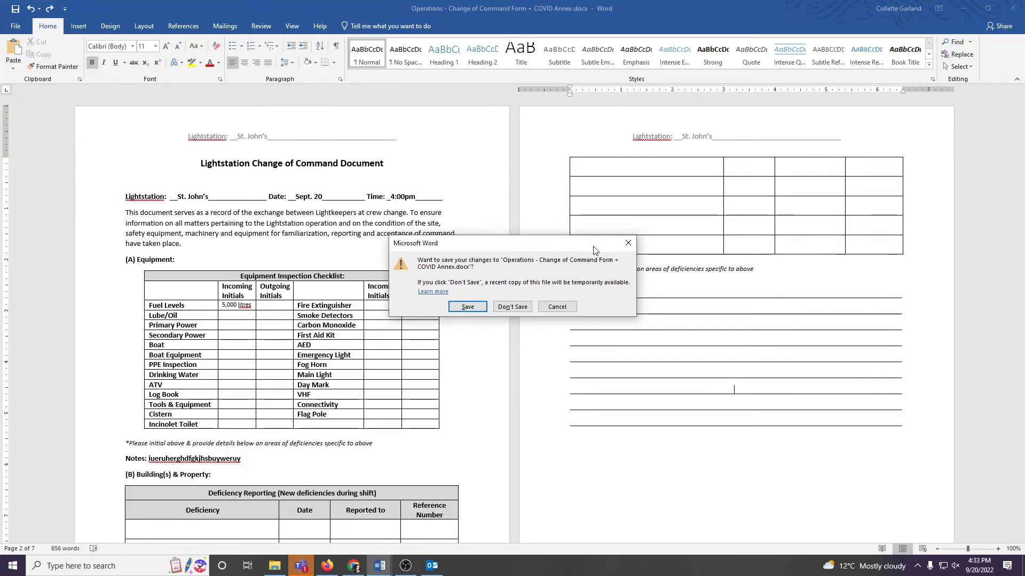
left_click(625, 243)
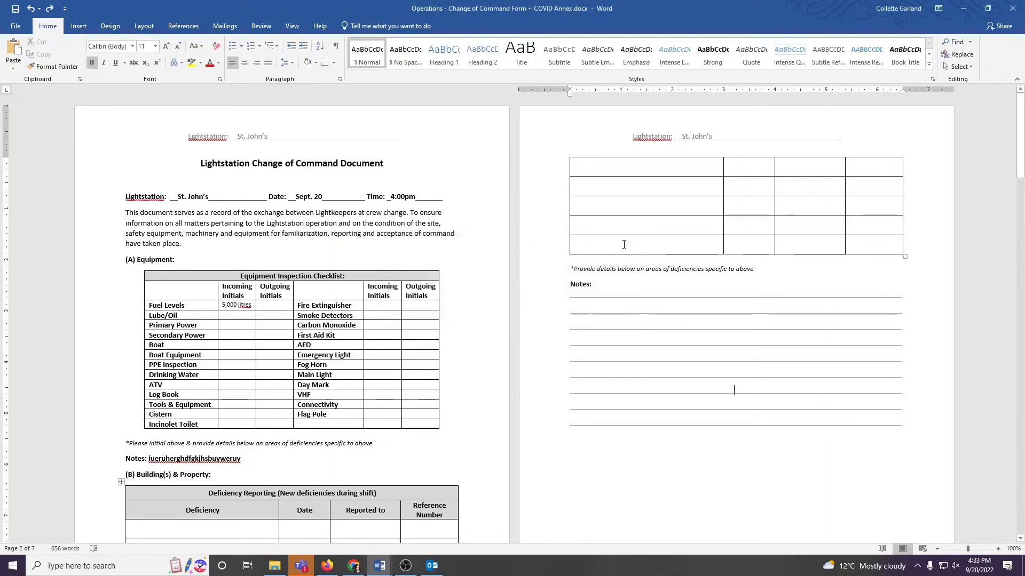
left_click(16, 9)
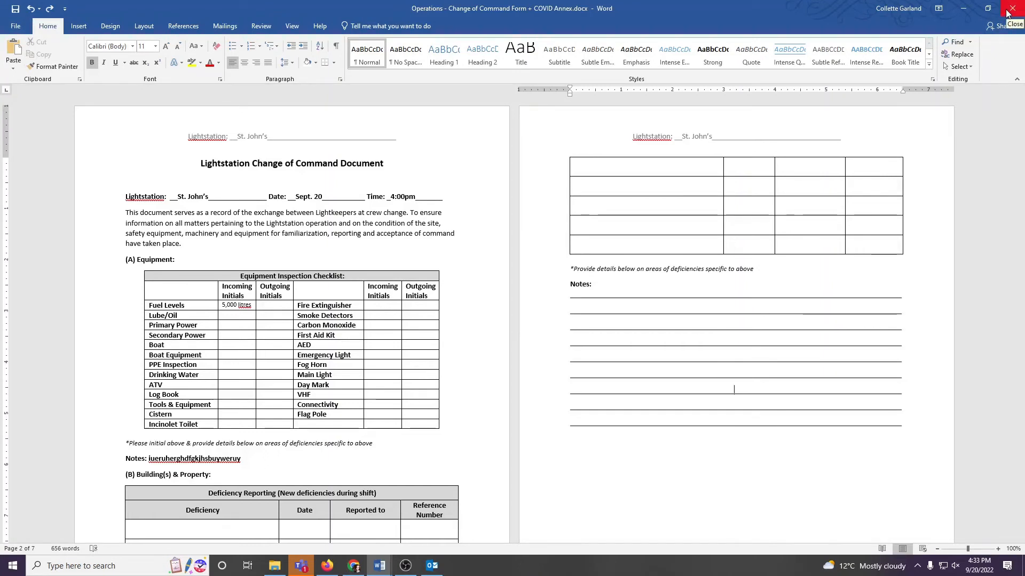
left_click(19, 31)
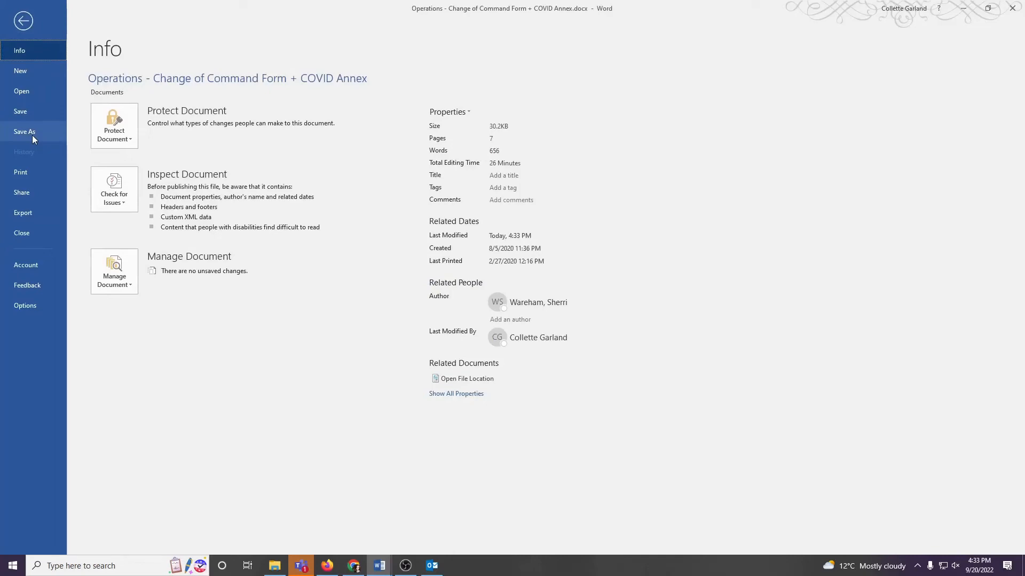
left_click(31, 108)
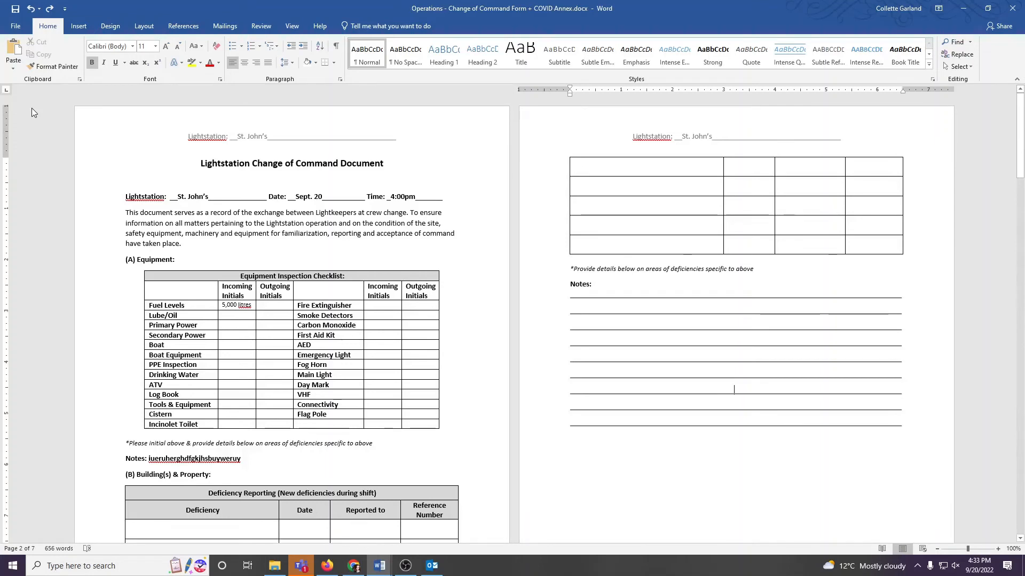
Step: Close the Change of Command form and minimize the remaining Word and File Explorer windows to reach the desktop
left_click(1013, 13)
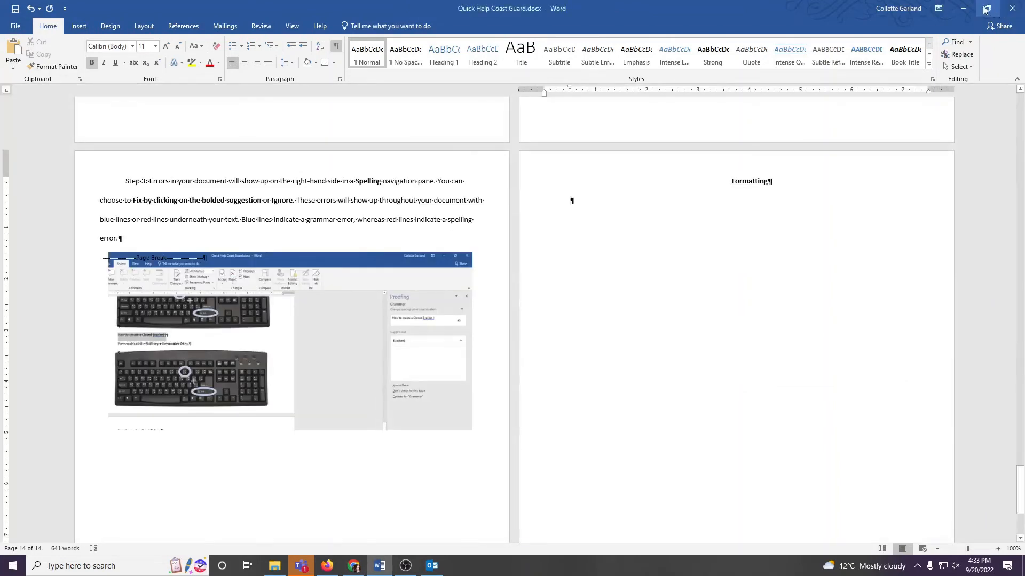
left_click(965, 9)
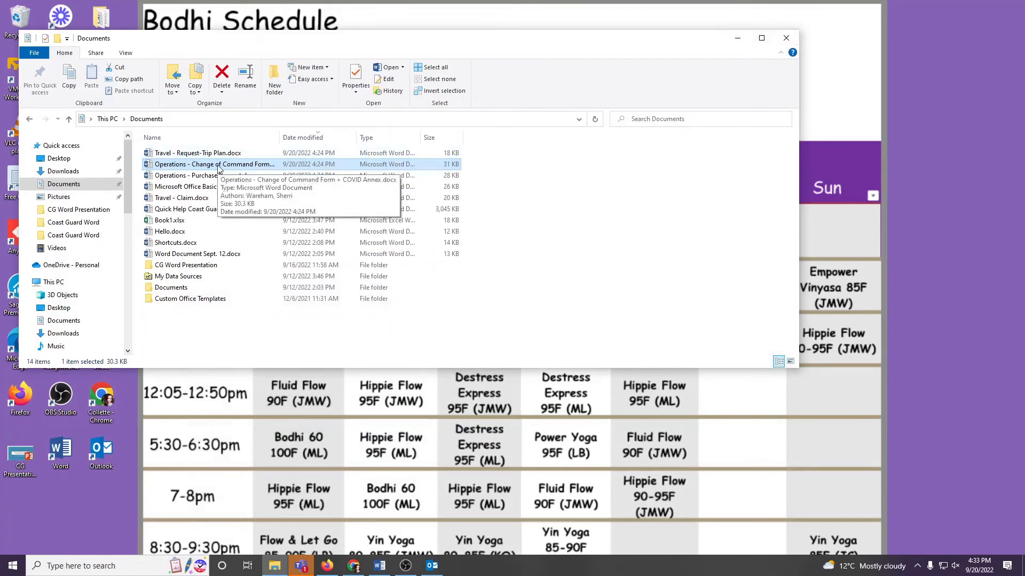
left_click(107, 172)
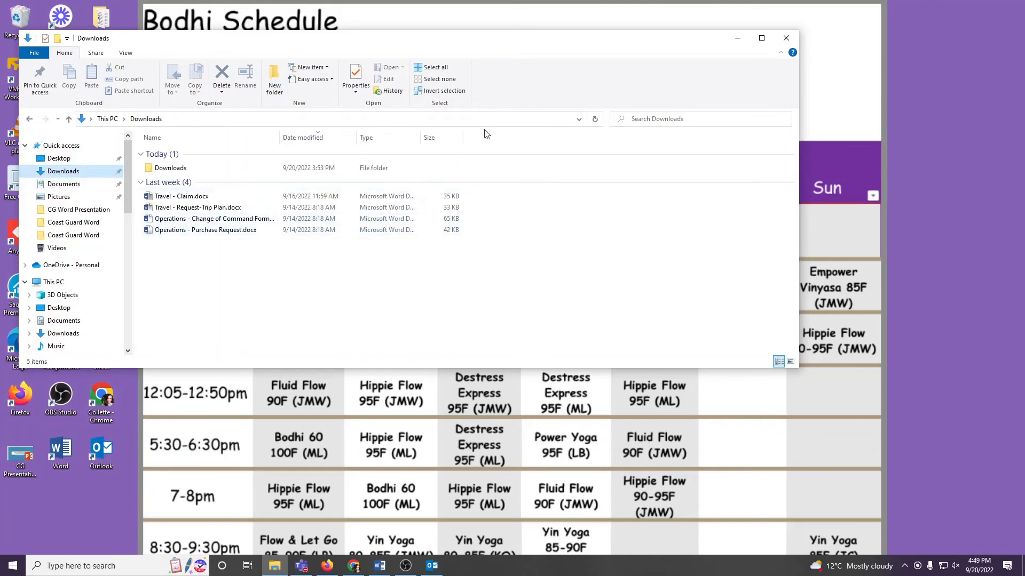
left_click(736, 36)
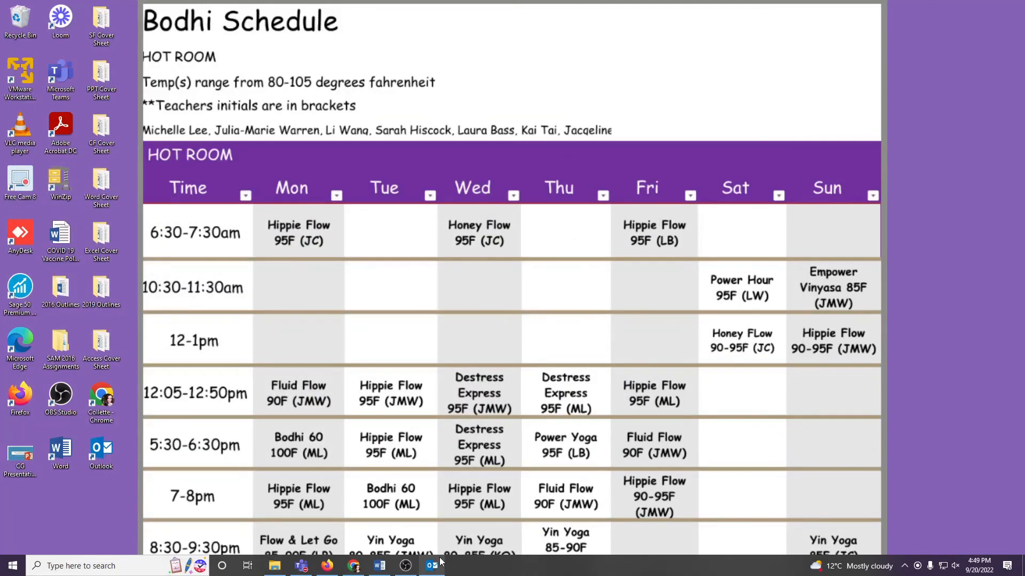
Step: Search Windows for "outlook" and dismiss the search results
mouse_move(441, 562)
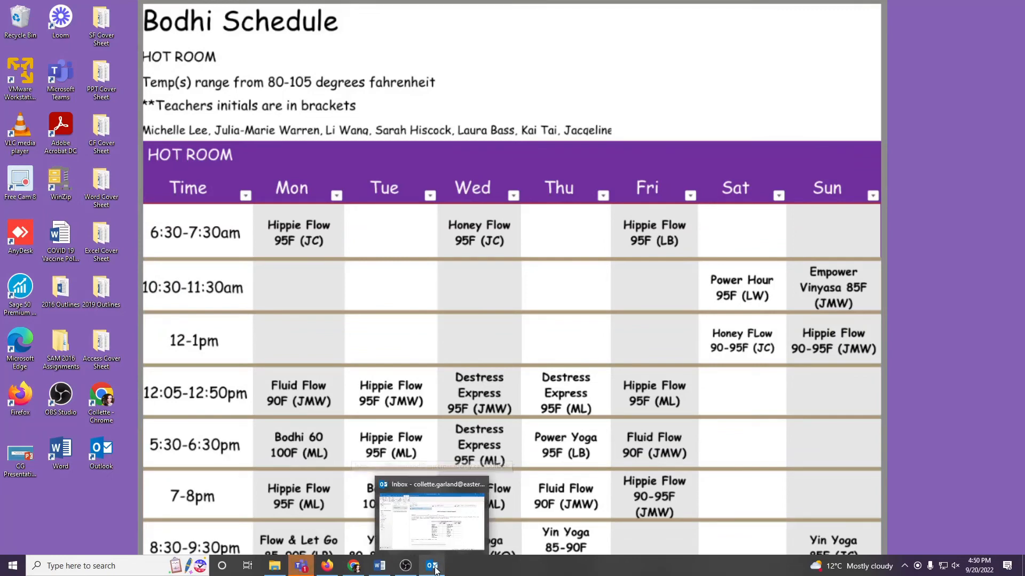
left_click(82, 565)
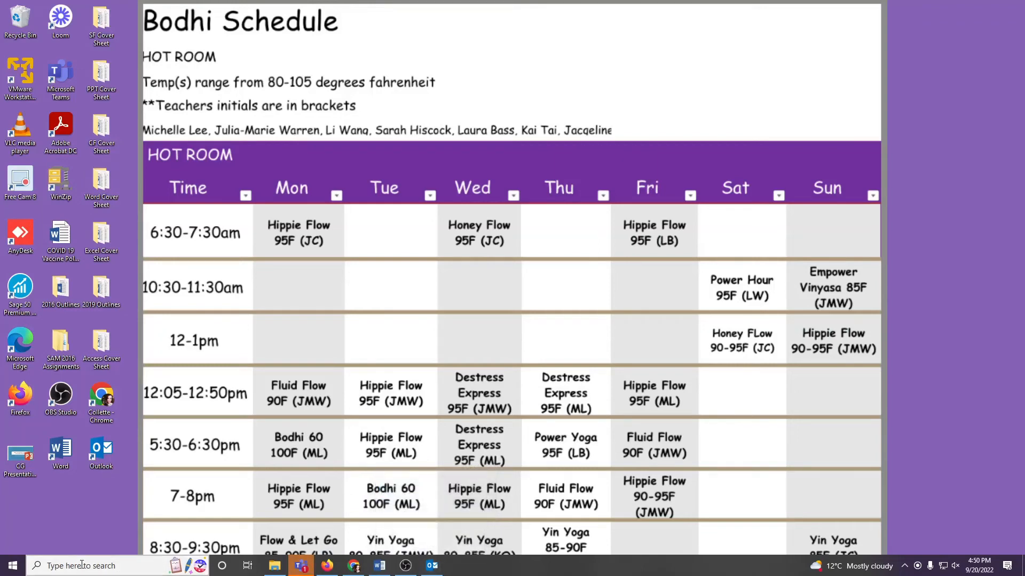
type("outlook")
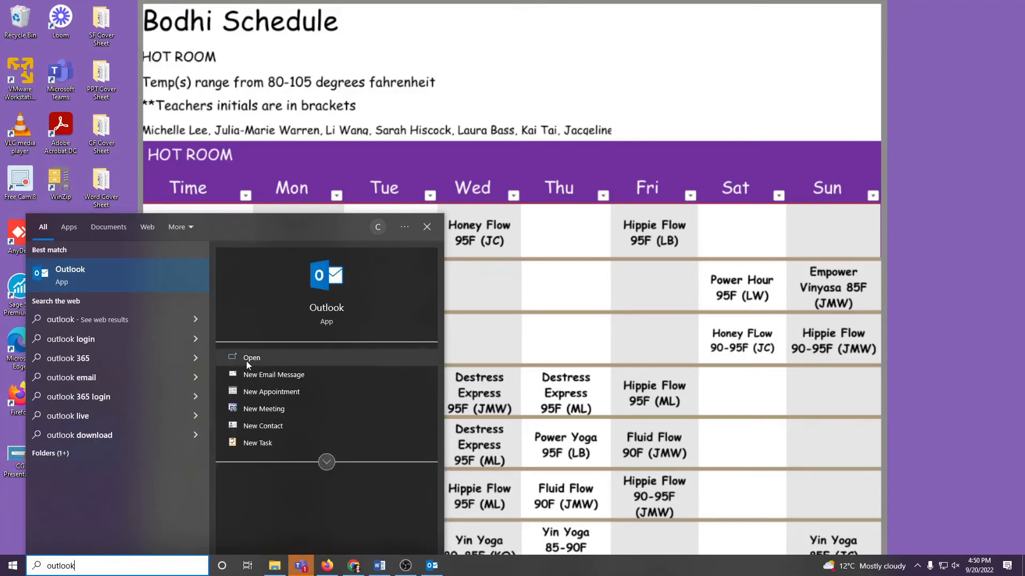
left_click(470, 427)
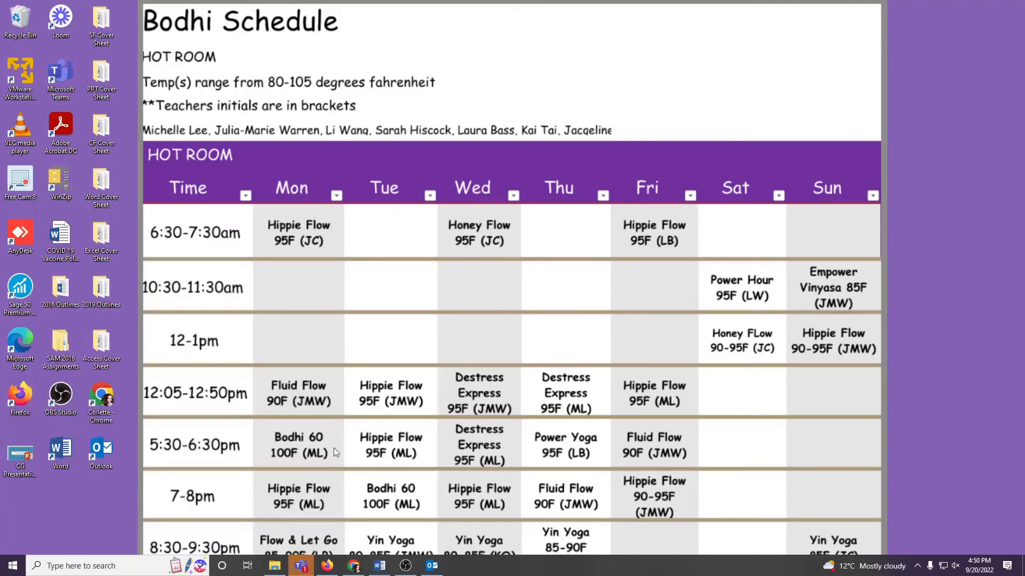
Step: Launch Outlook from the alphabetical list of installed apps and close the extra inbox window
left_click(13, 567)
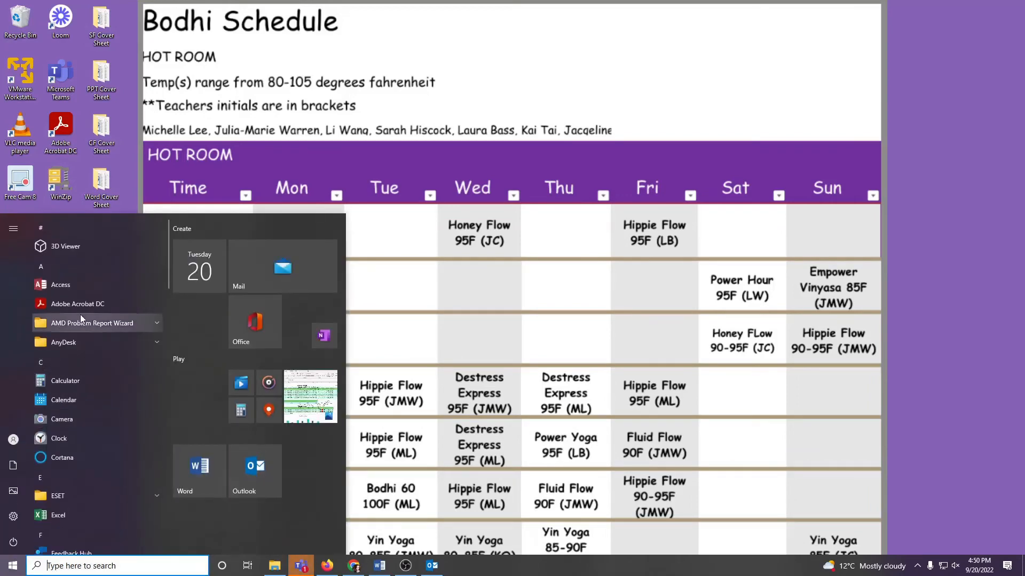
scroll(76, 430, "down", 10)
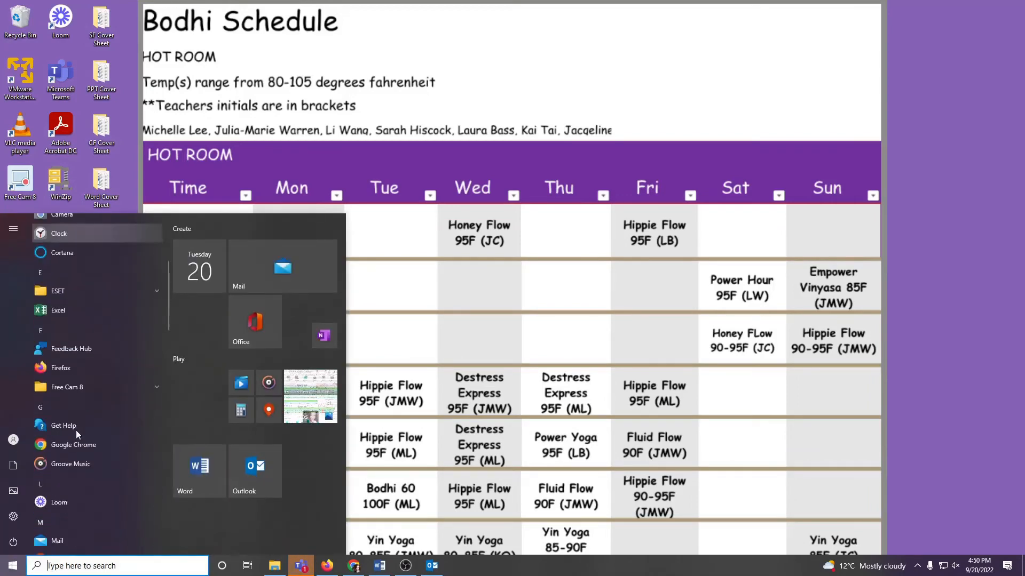
scroll(76, 430, "down", 2)
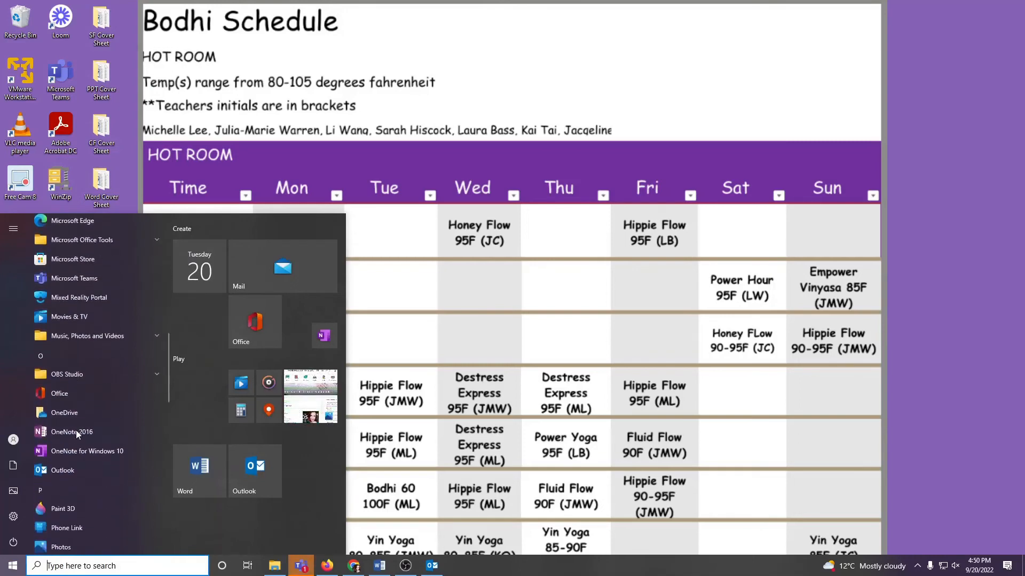
left_click(68, 471)
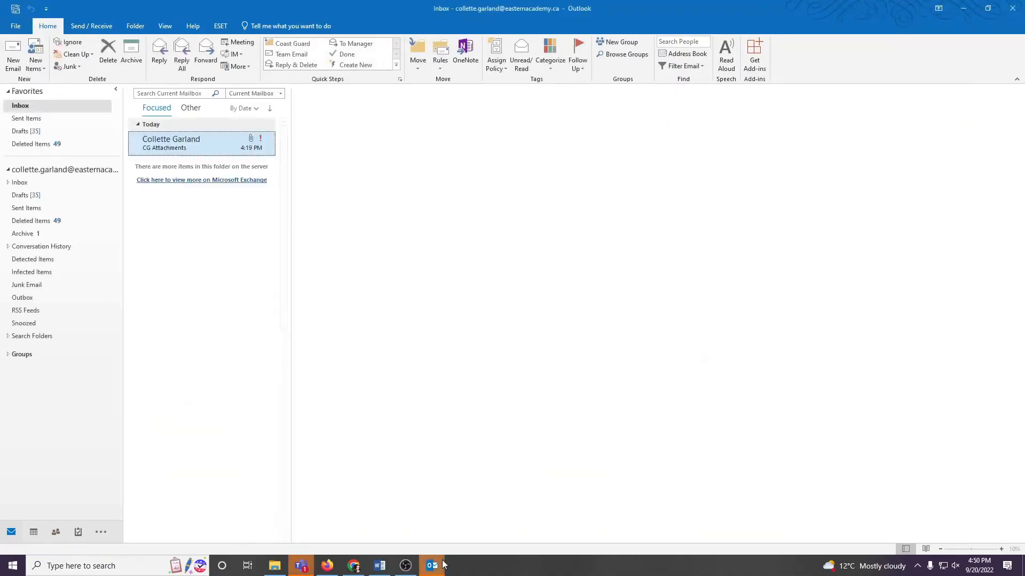
mouse_move(443, 555)
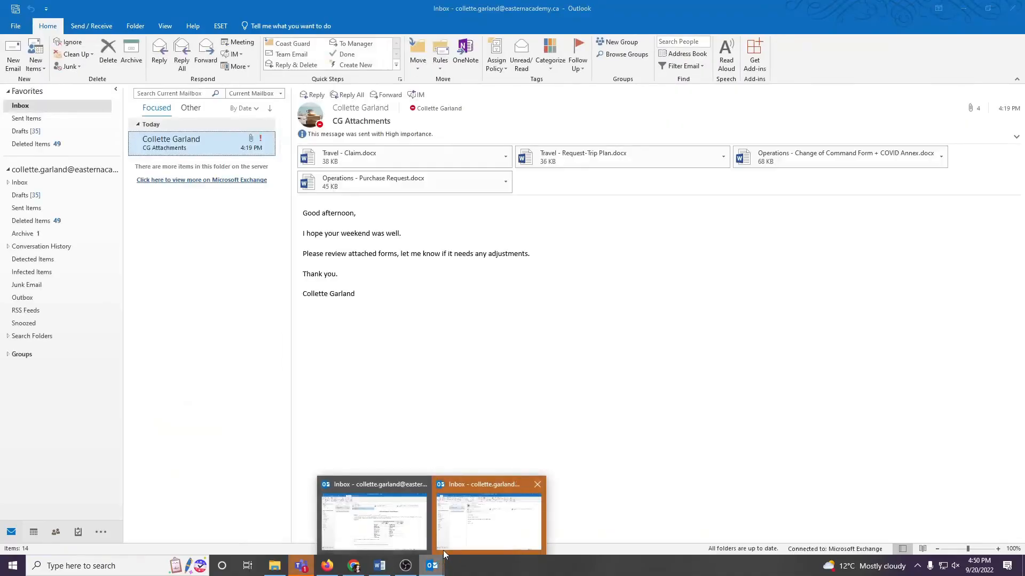
left_click(537, 484)
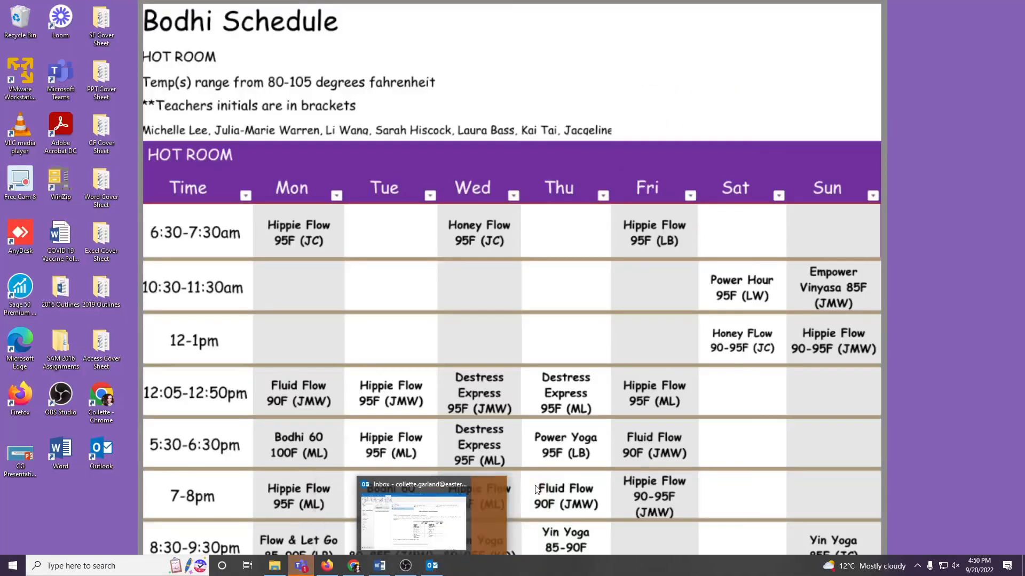
Step: Switch to the open Outlook inbox and start a new email addressed to the account owner's own contact
left_click(459, 486)
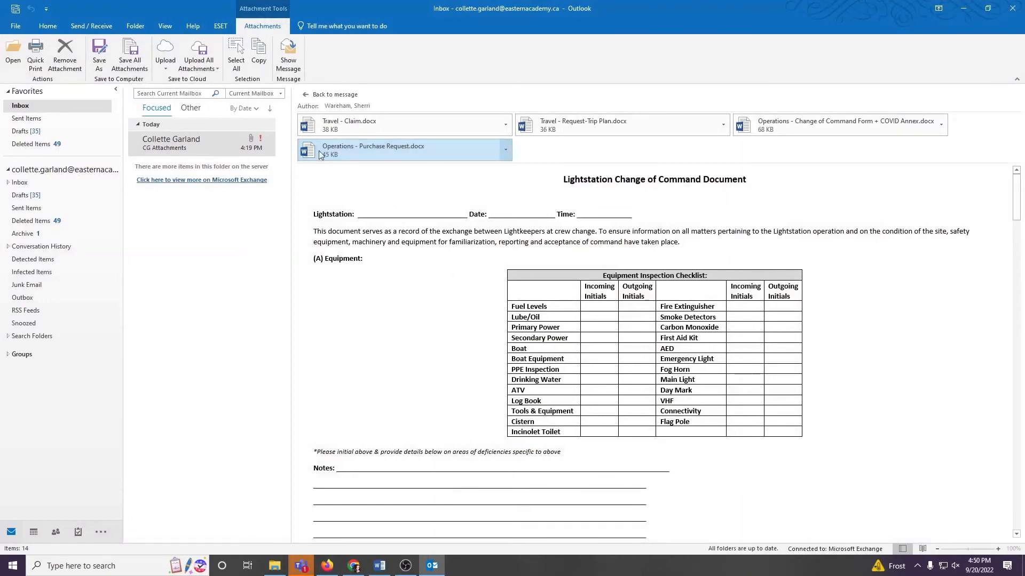
left_click(47, 26)
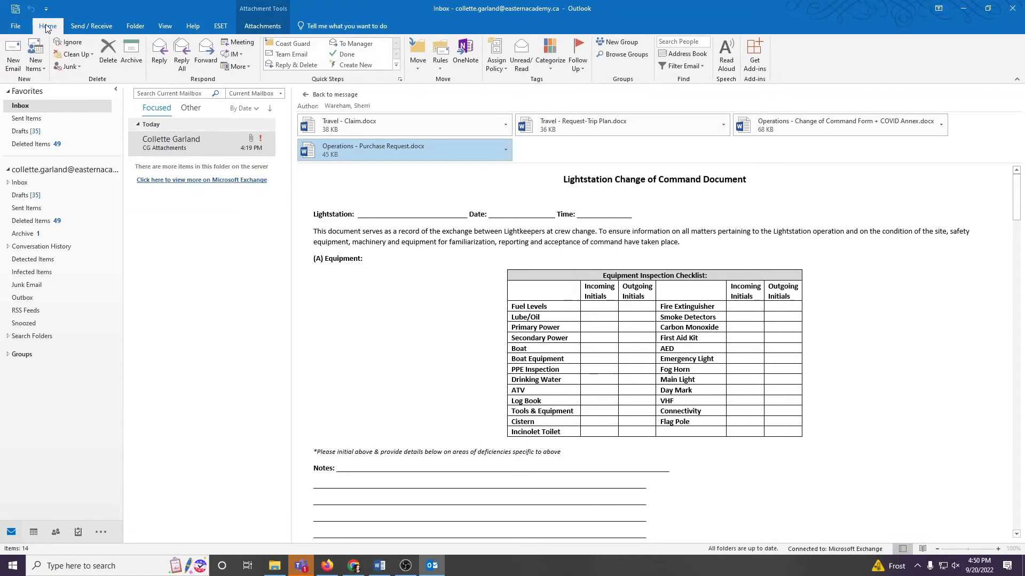
left_click(12, 63)
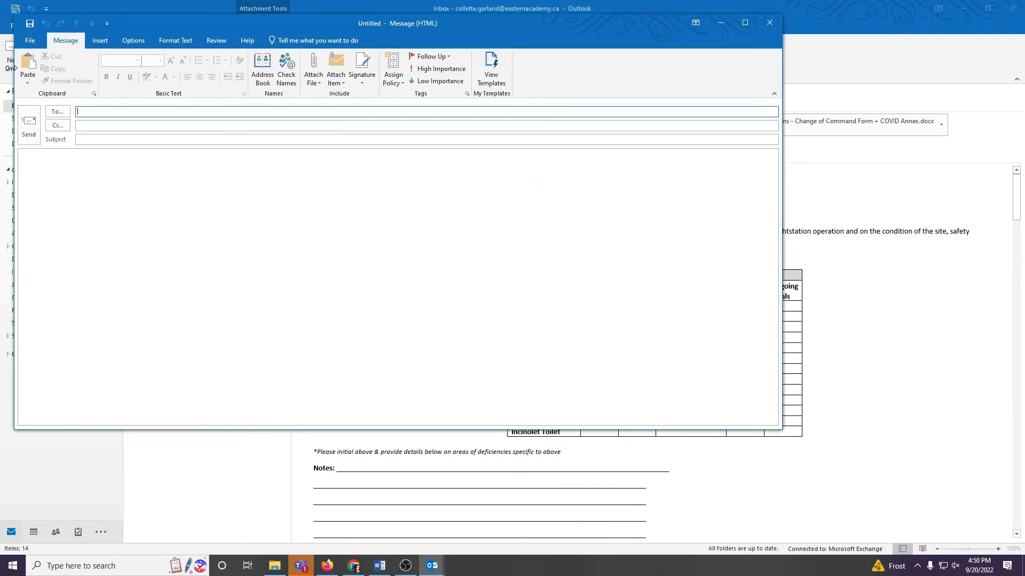
type("collette")
key("Return")
Step: Set the email's subject to "Completed Forms"
left_click(84, 139)
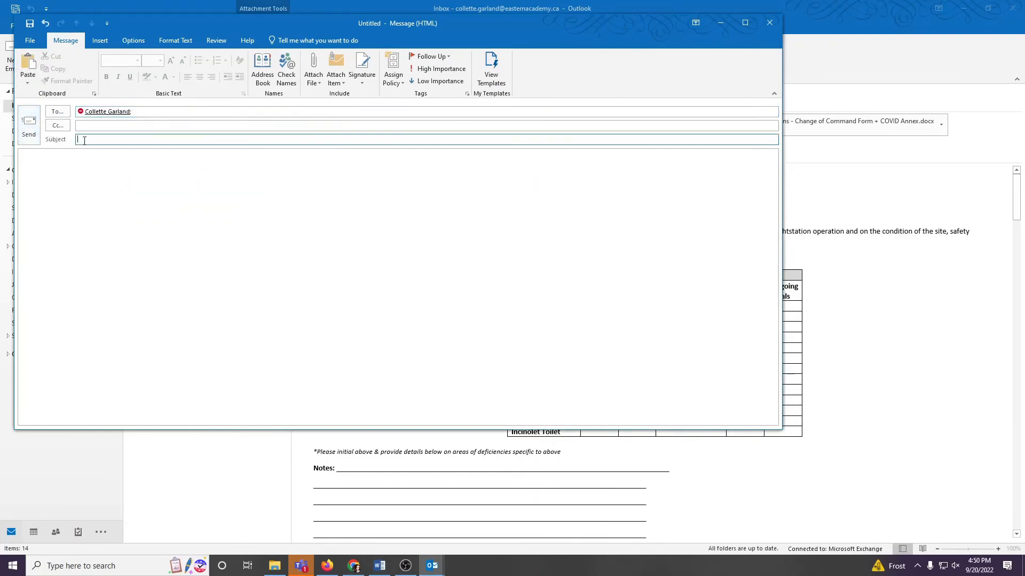
type("Completed Forms")
left_click(119, 126)
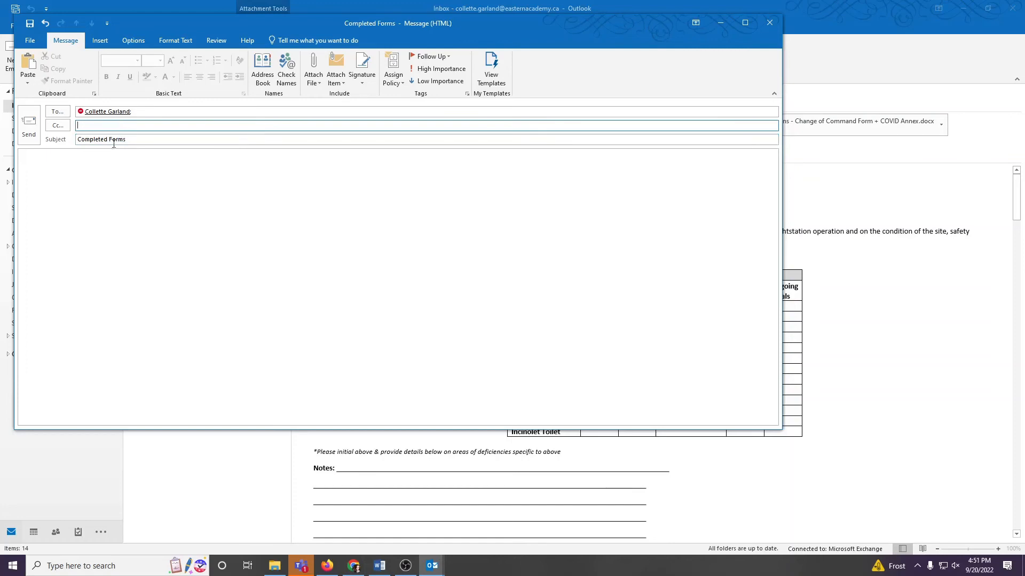
Step: Begin the message with "Good morning," and the paragraph "Thank you for your attached forms. These are the completed versions."
left_click(98, 176)
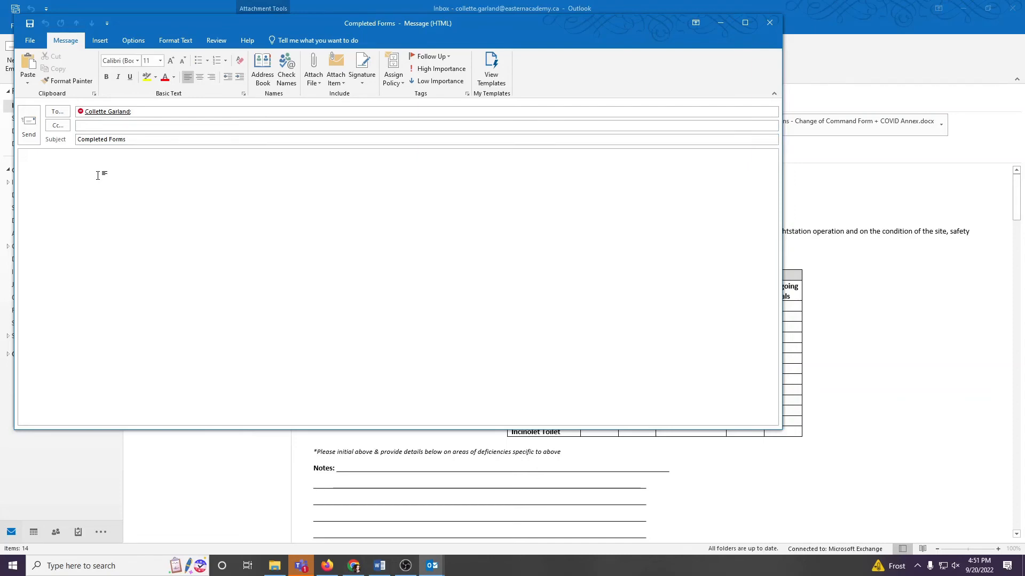
type("Good morning,")
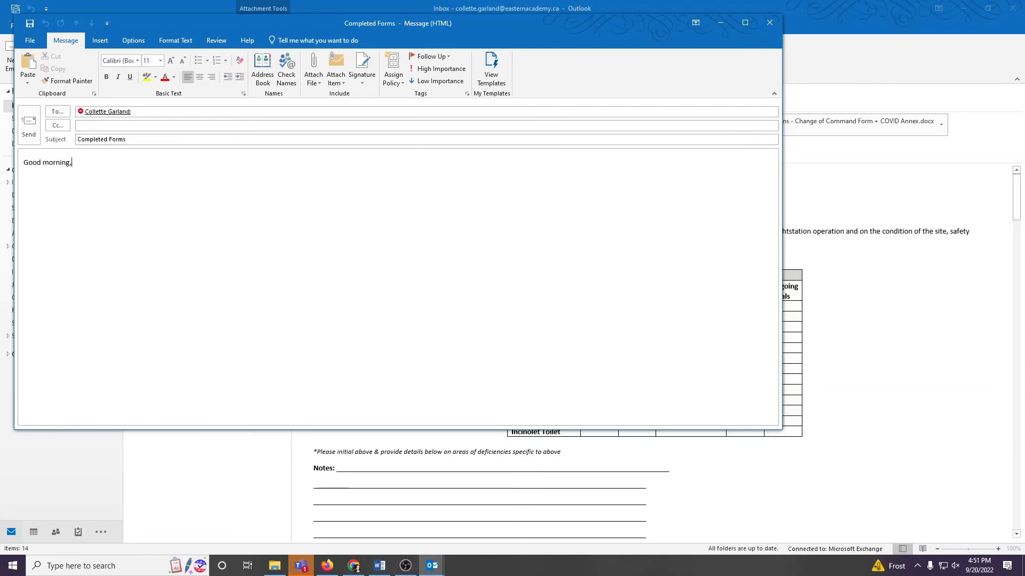
key("Return")
type("Thank you for your attached forms. ")
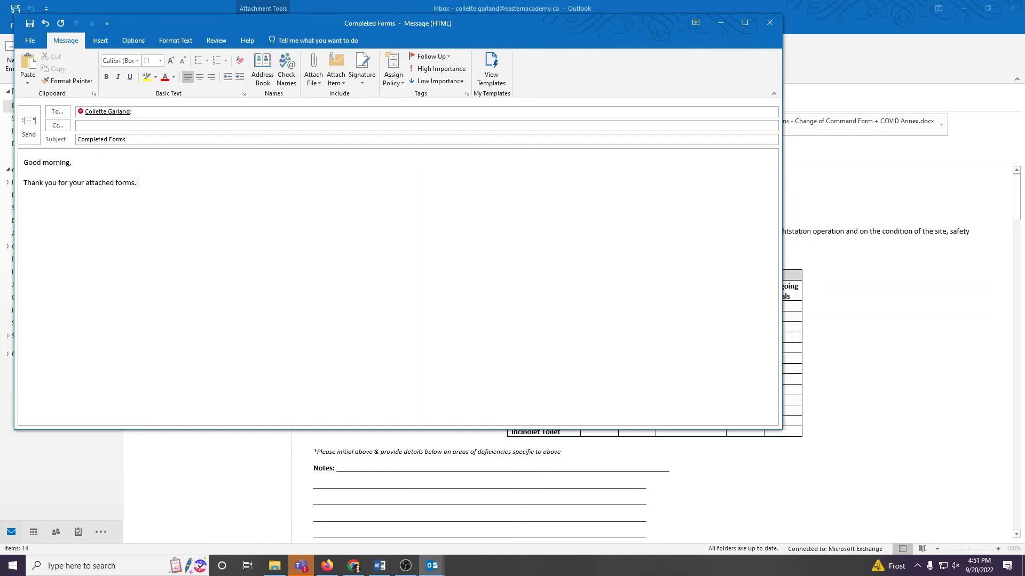
type("These are the co")
key("BackSpace")
key("BackSpace")
type("completed")
type(" versions.  ")
type("Please let me k")
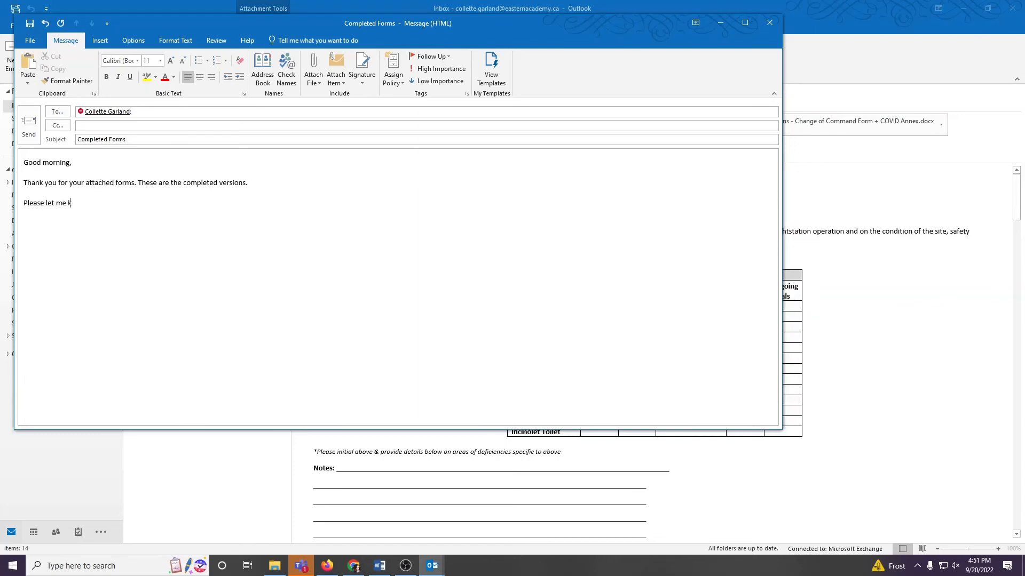
type("now if there is anything else ")
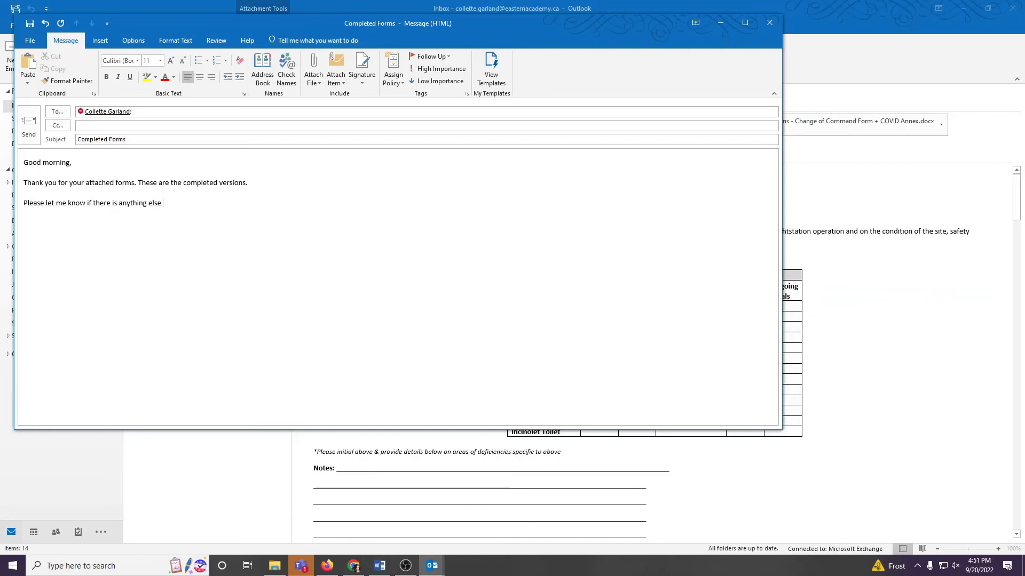
type("I can do for you.")
Step: Add "Please let me know if there is anything else I can do for you." and close with "Thank you." and the sender's full name
key("Return")
type("Thank you.  ")
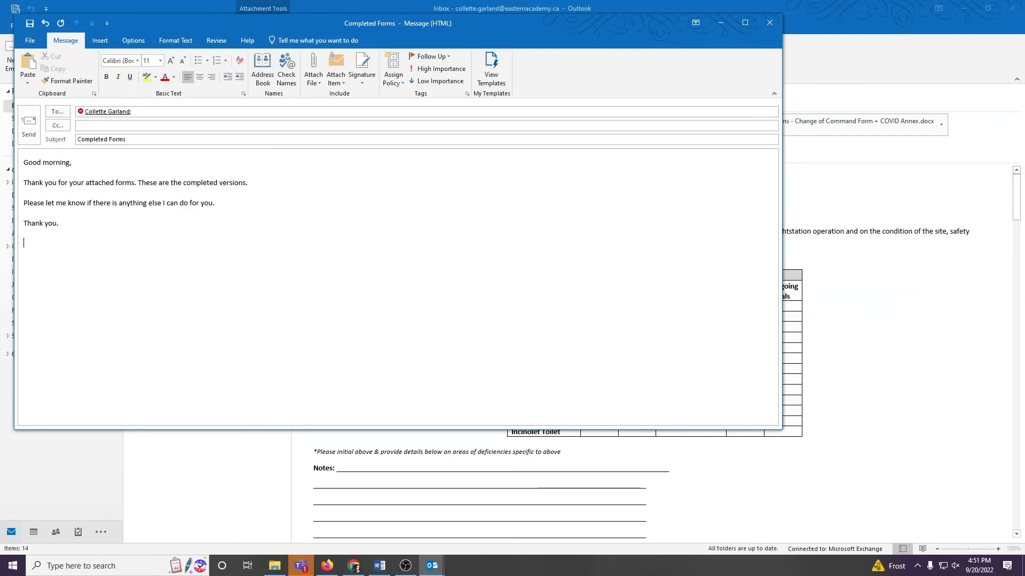
type("Collette Garland")
Step: Attach "Operations - Change of Command Form + COVID Annex.docx" from the Documents folder to the email
left_click(315, 85)
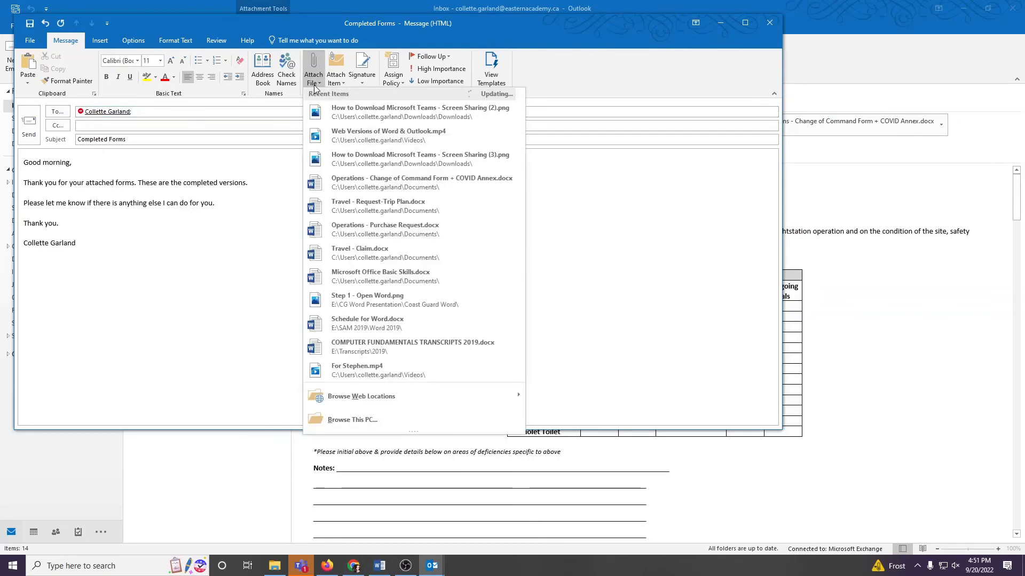
left_click(344, 419)
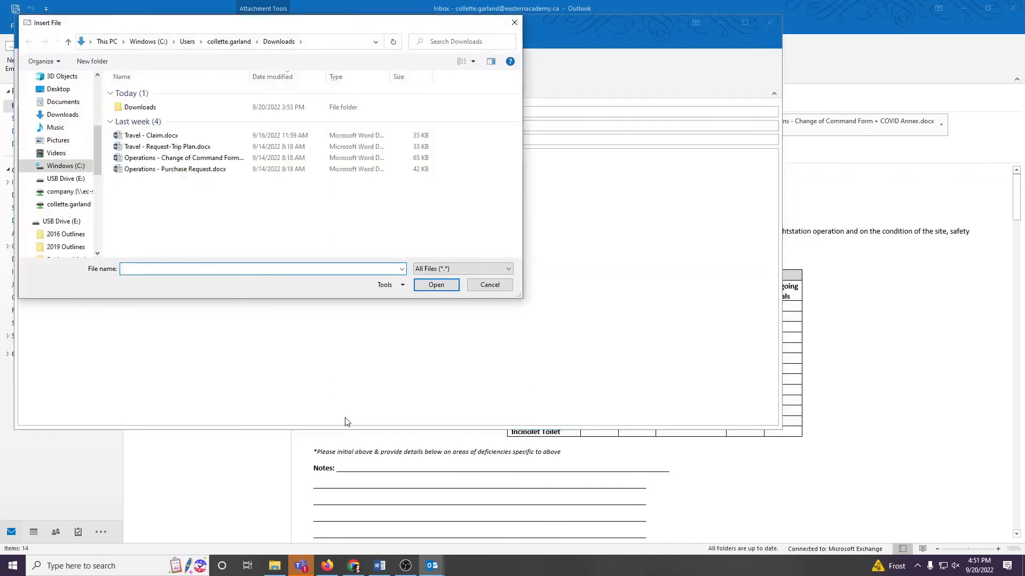
left_click(74, 106)
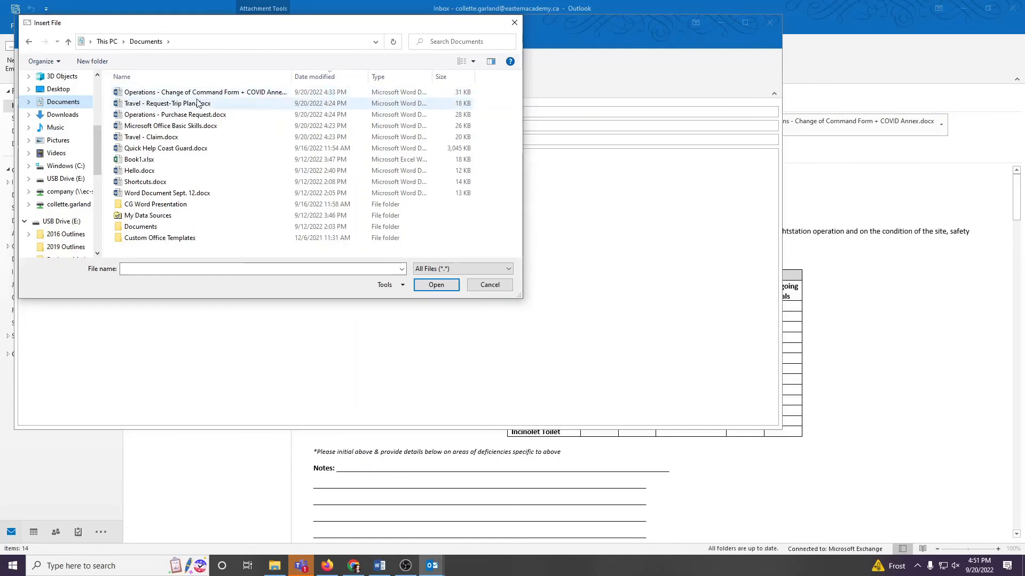
double_click(181, 94)
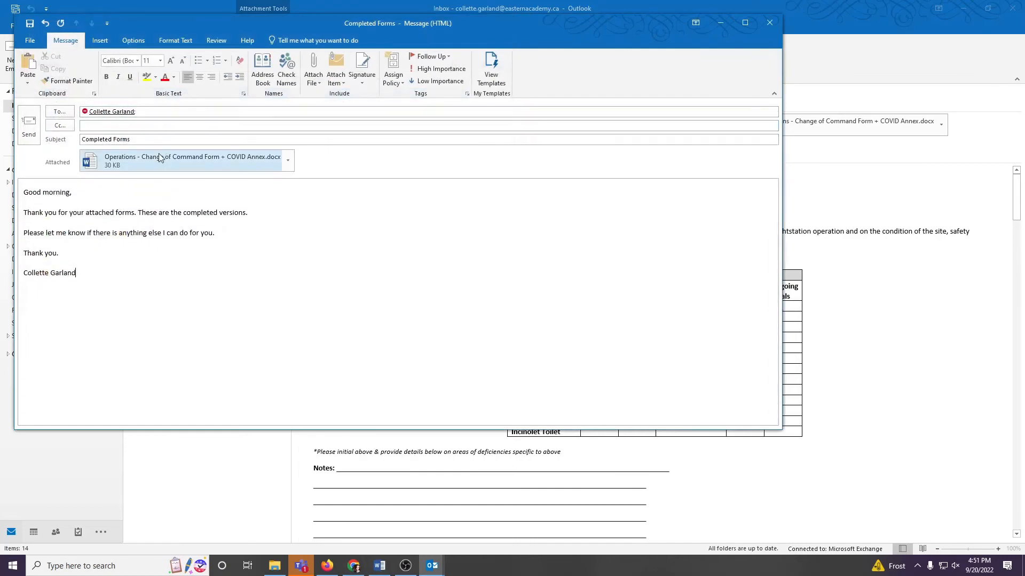
Step: Open the email's attached Change of Command form in Word to review its entries, close it, and minimize the remaining Word document
left_click(159, 158)
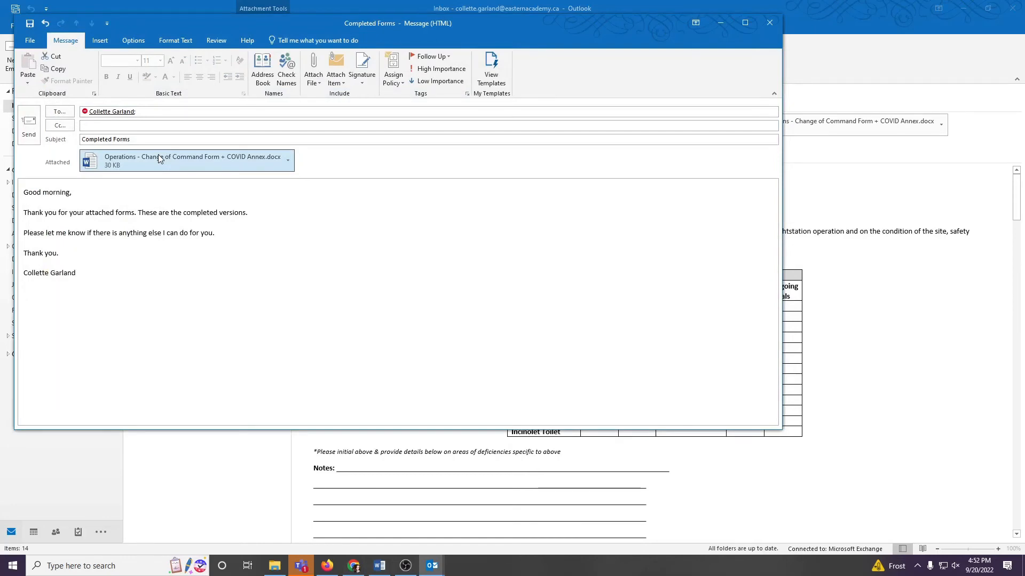
left_click(287, 163)
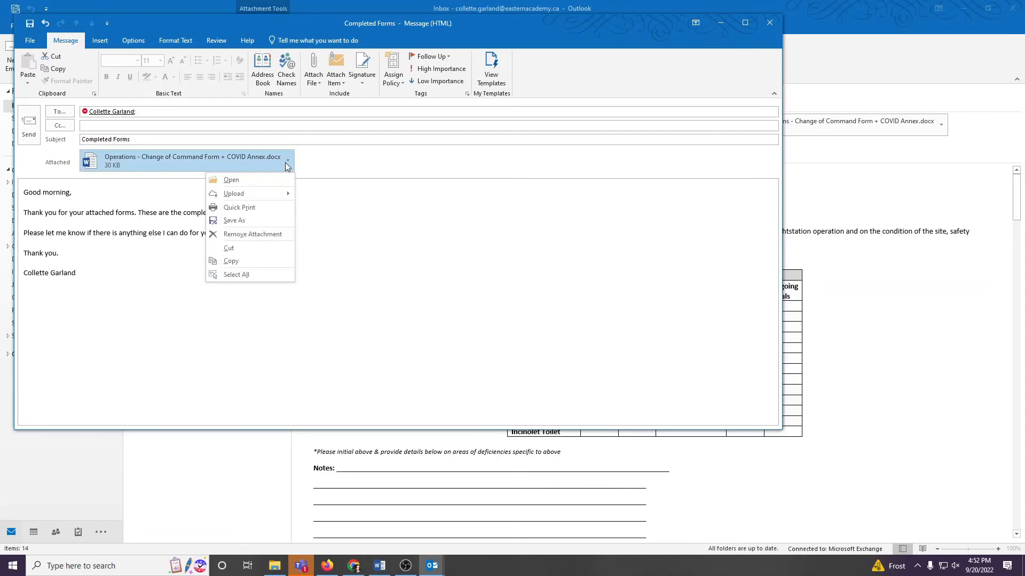
left_click(231, 180)
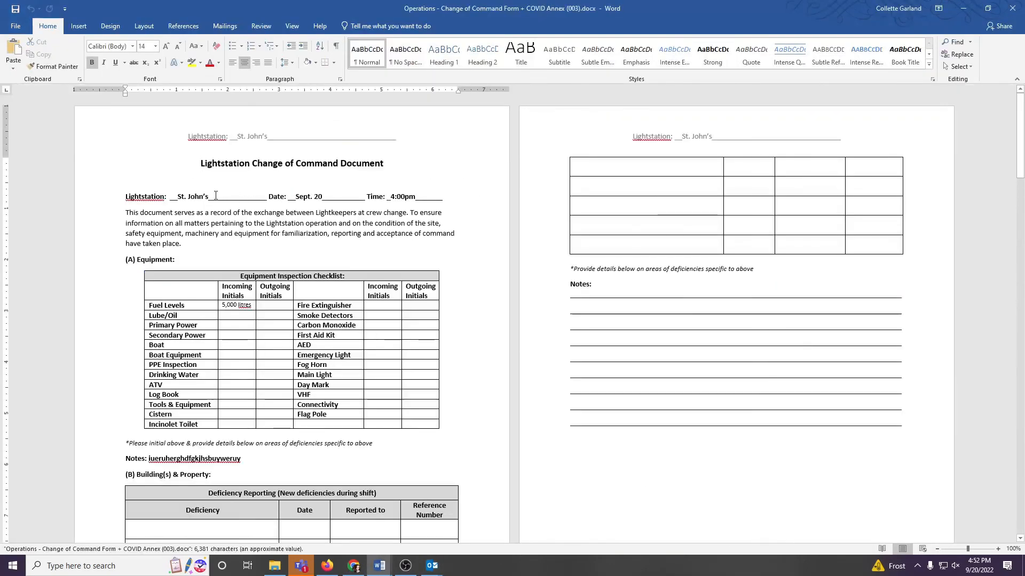
left_click(206, 196)
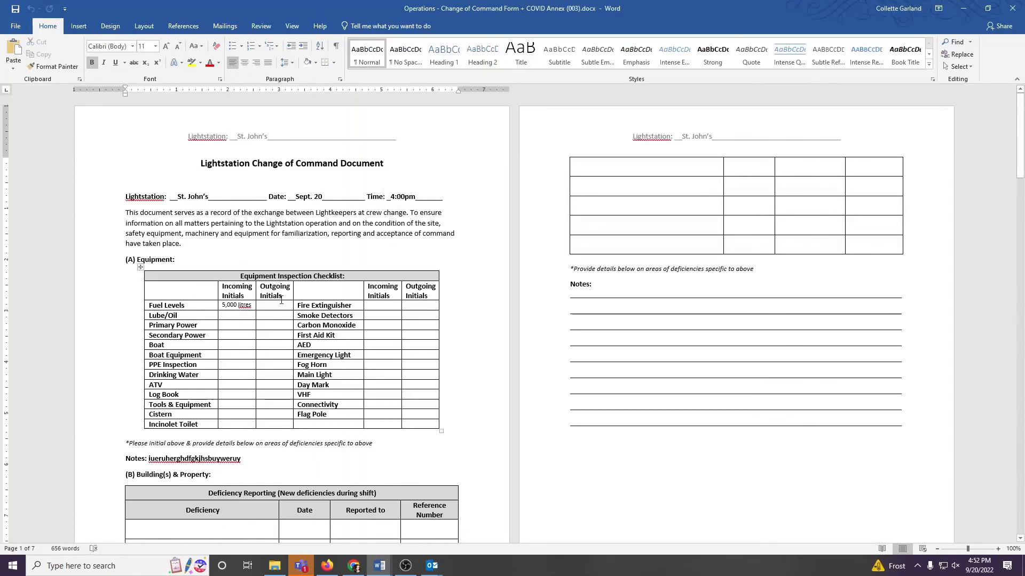
left_click(1012, 16)
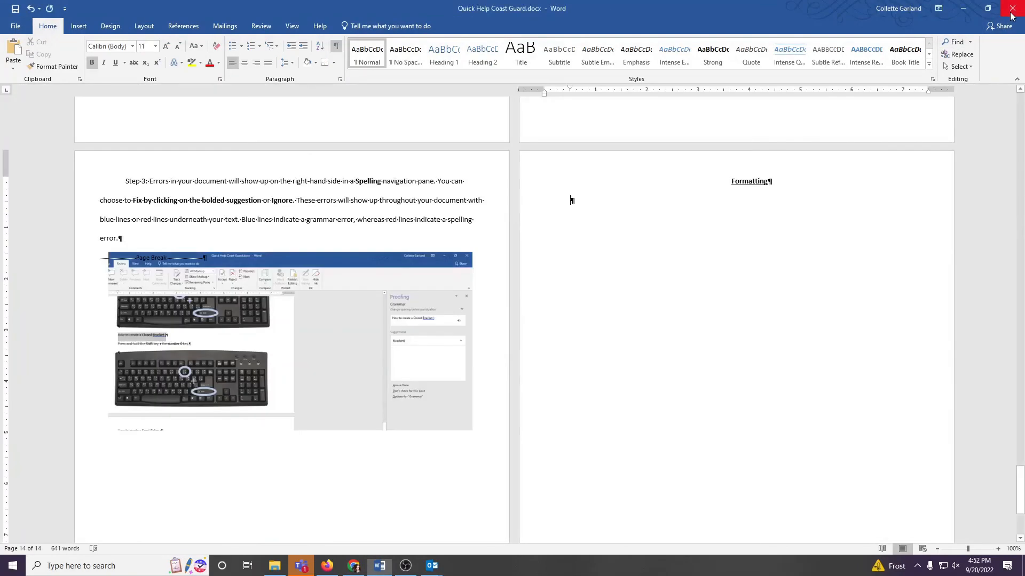
left_click(968, 16)
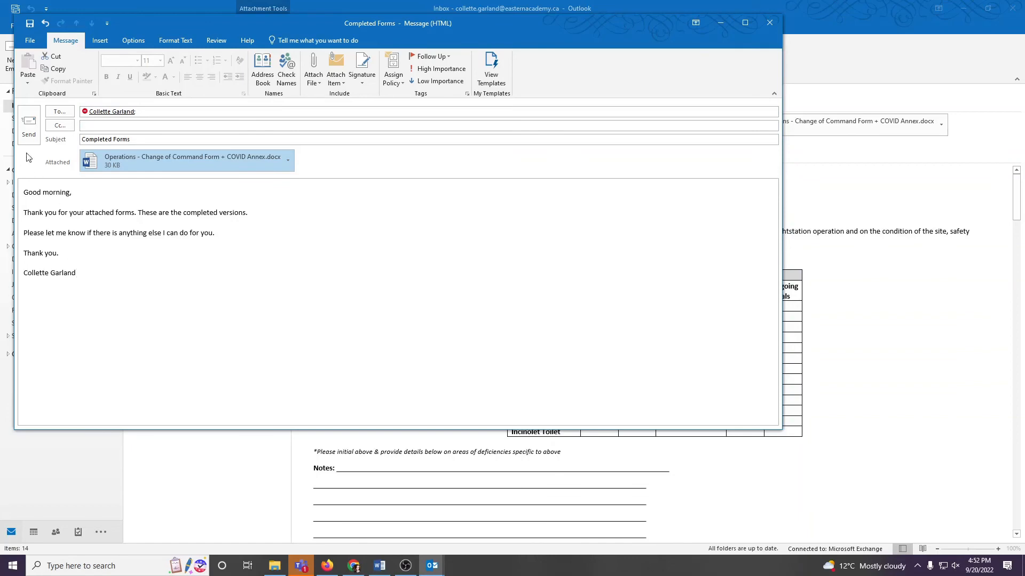
Step: Send the "Completed Forms" email with its attachment and open the received copy in the inbox
left_click(26, 135)
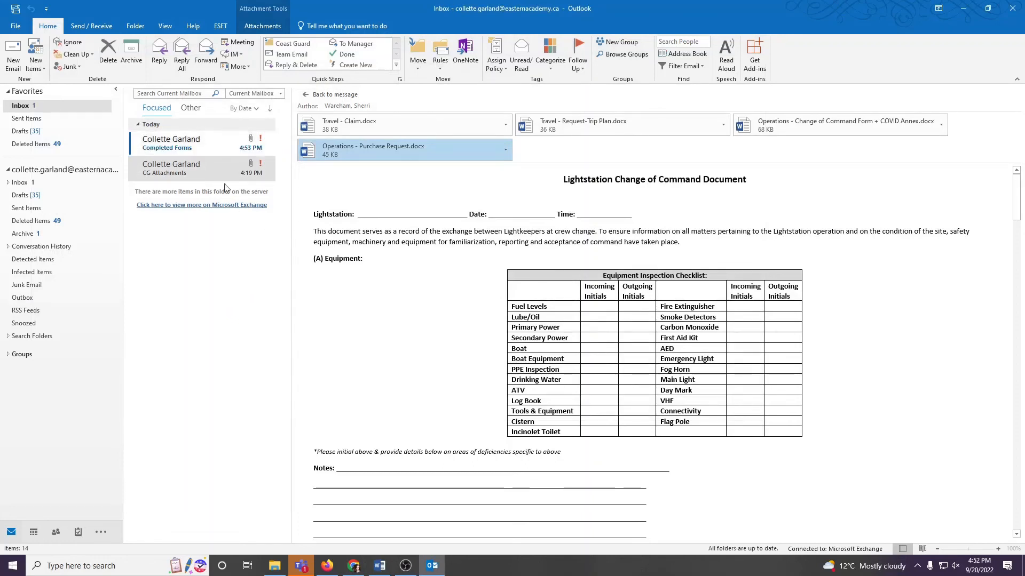
left_click(198, 150)
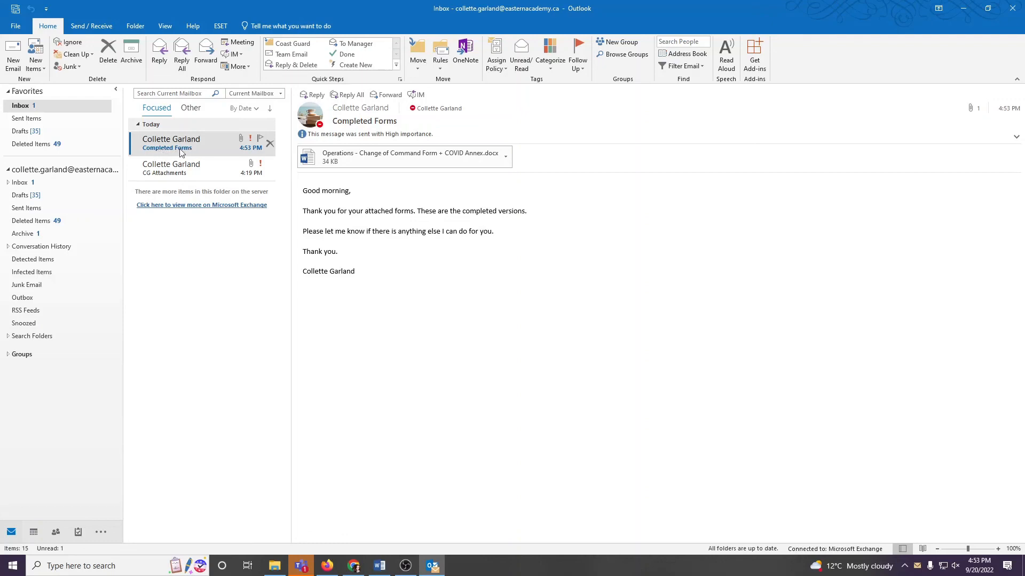
Step: View the original "CG Attachments" message in the inbox and close Outlook
left_click(171, 174)
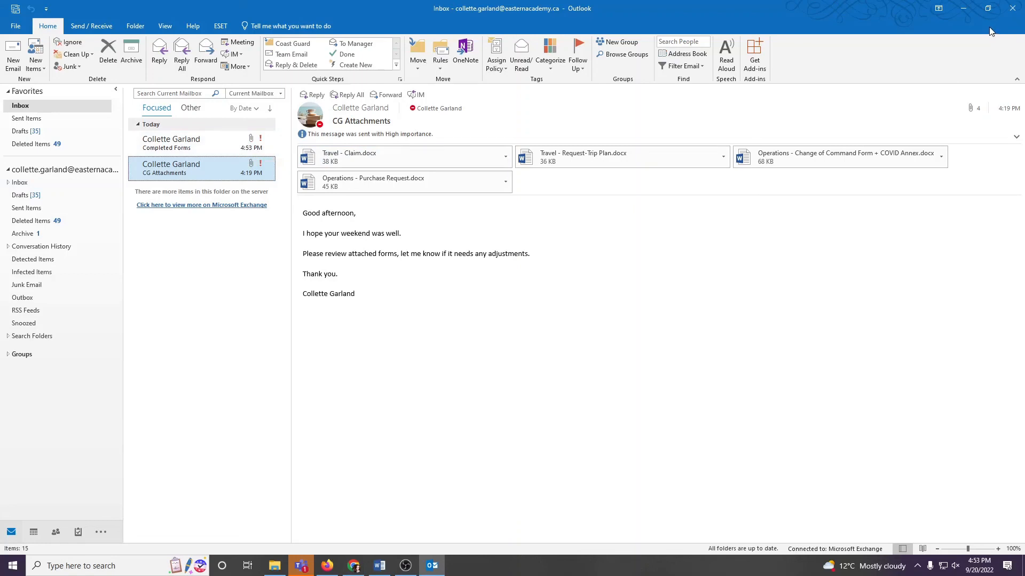
left_click(1013, 8)
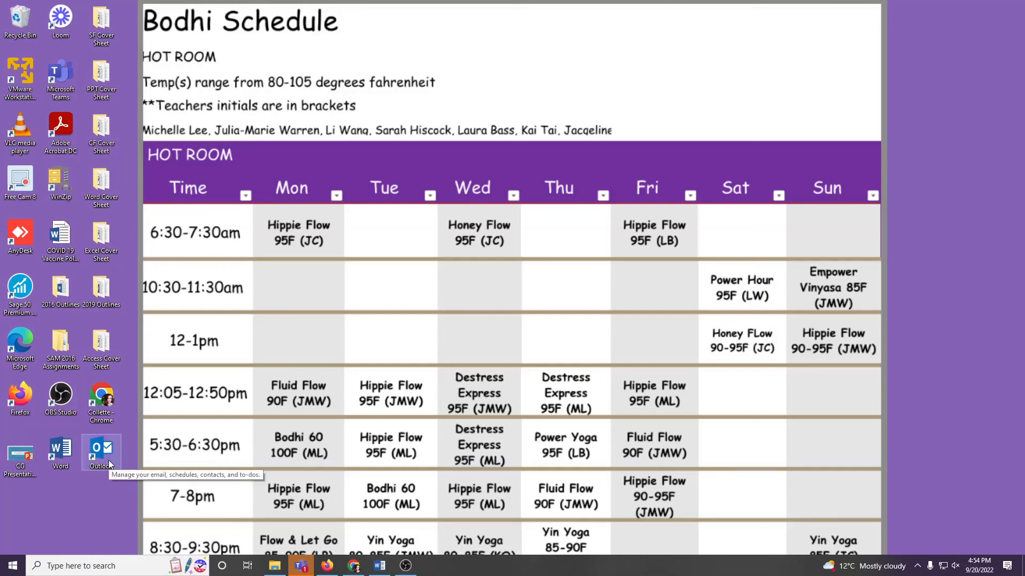
left_click(16, 563)
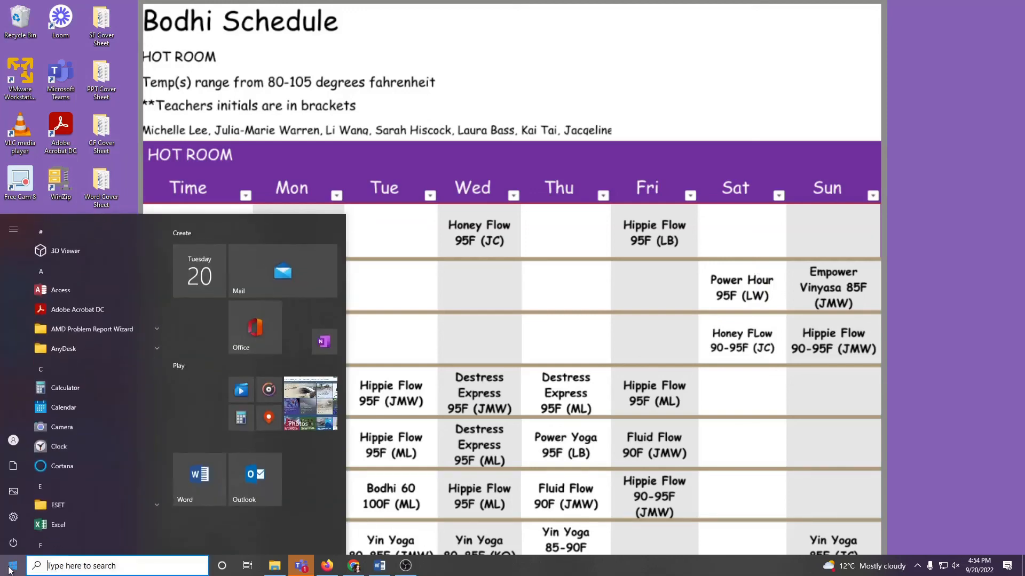
scroll(79, 462, "down", 10)
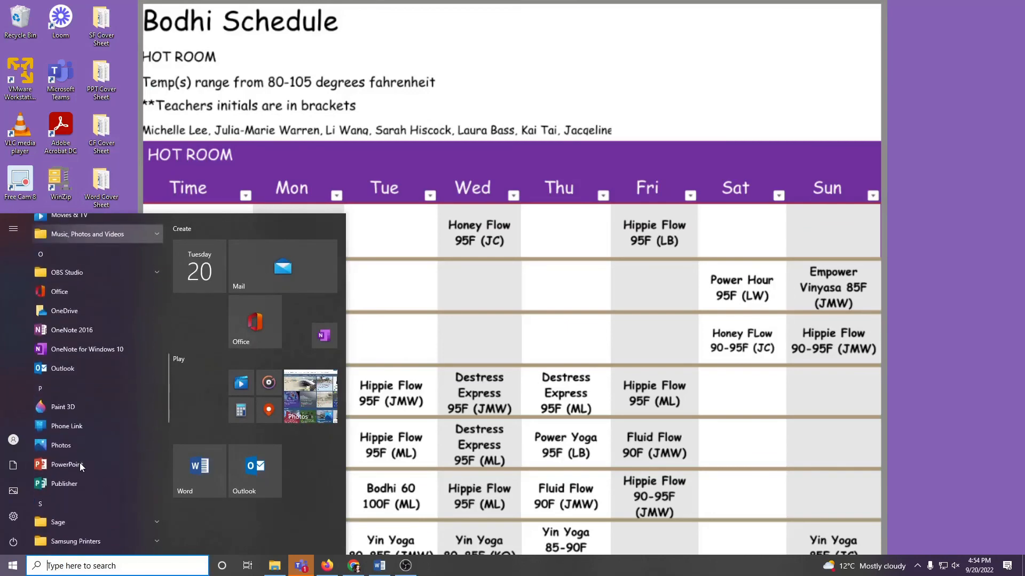
left_click(456, 377)
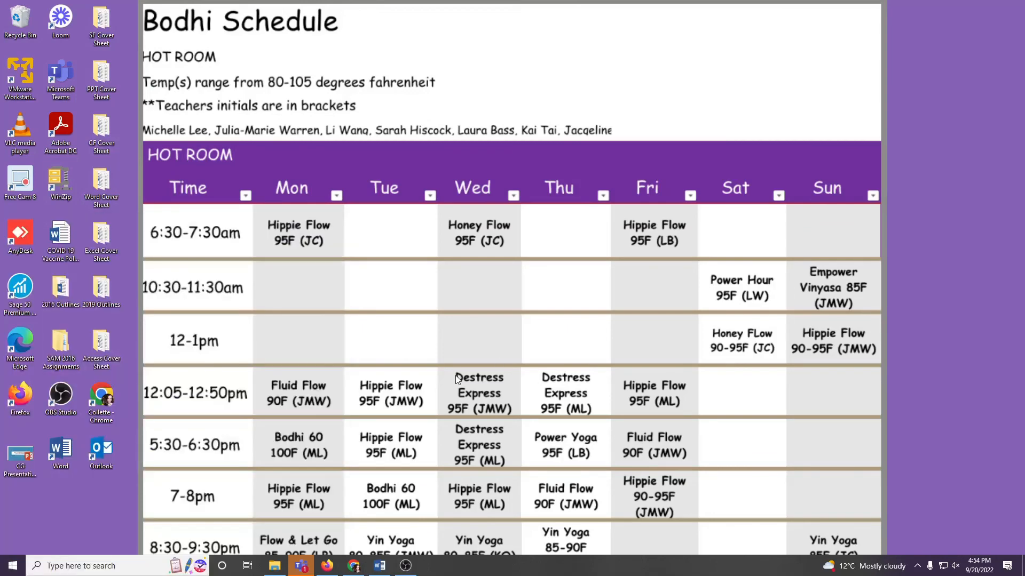